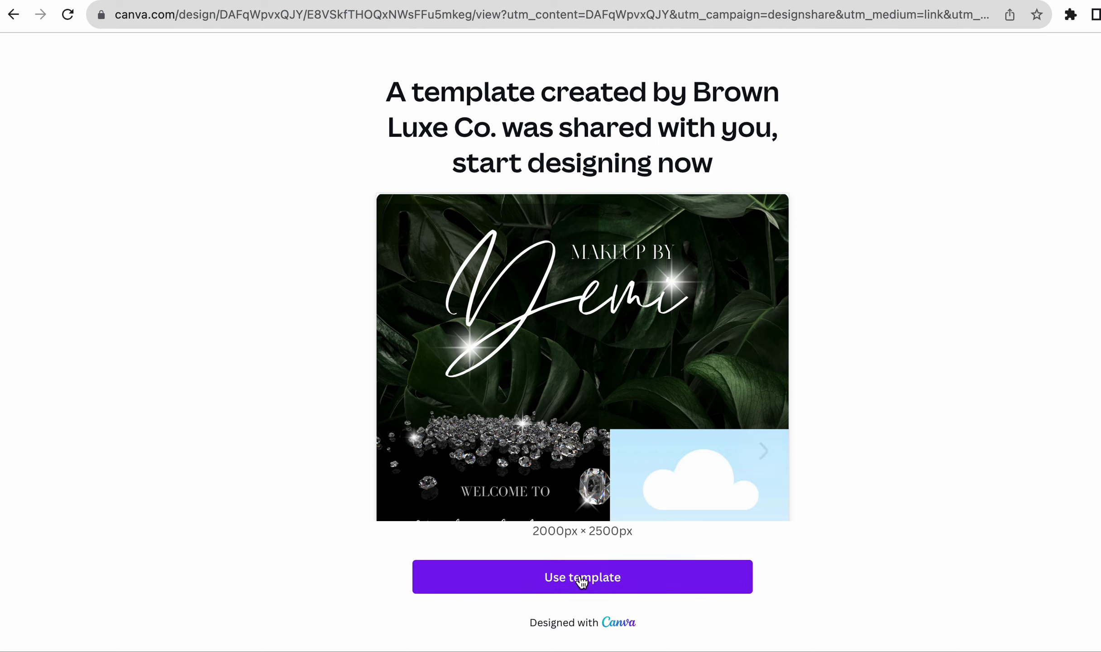
- Create a design from the shared Modern Tropical & Diamonds Acuity Website template and collapse the template browser
click(578, 577)
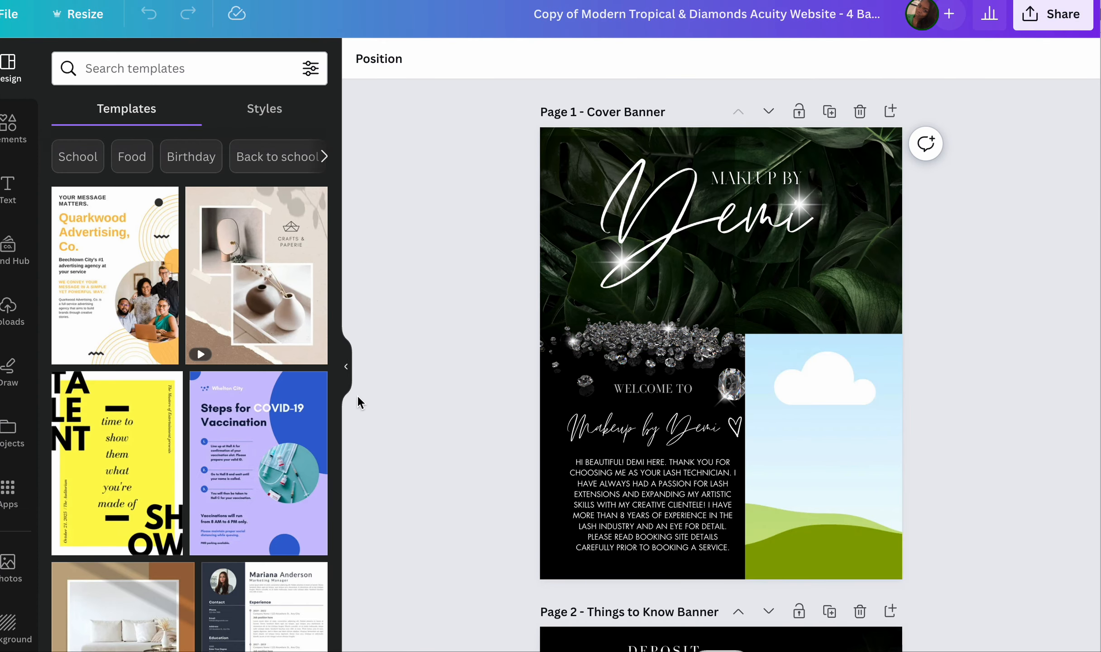
click(346, 367)
scroll(559, 376, up, 3)
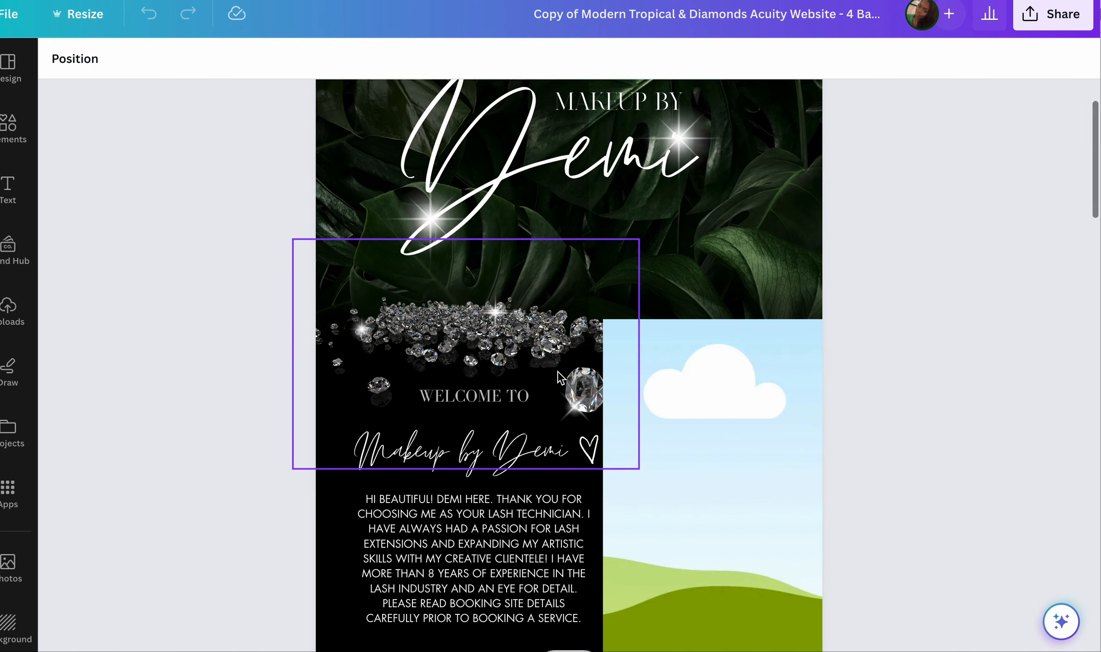
click(555, 379)
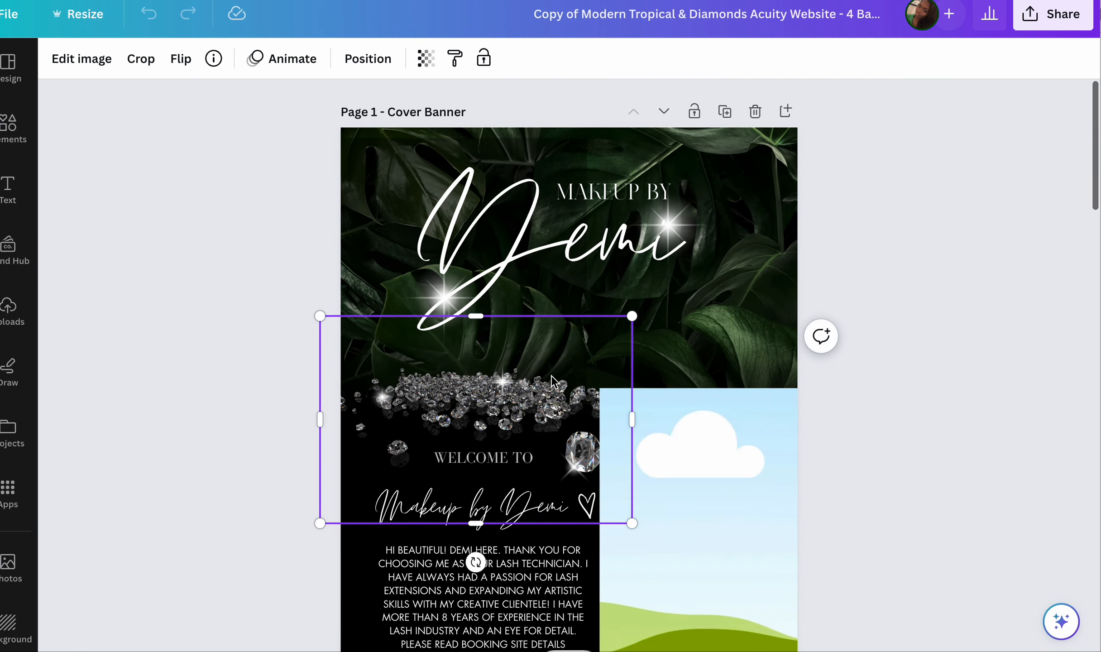
scroll(553, 380, down, 2)
scroll(589, 385, down, 1)
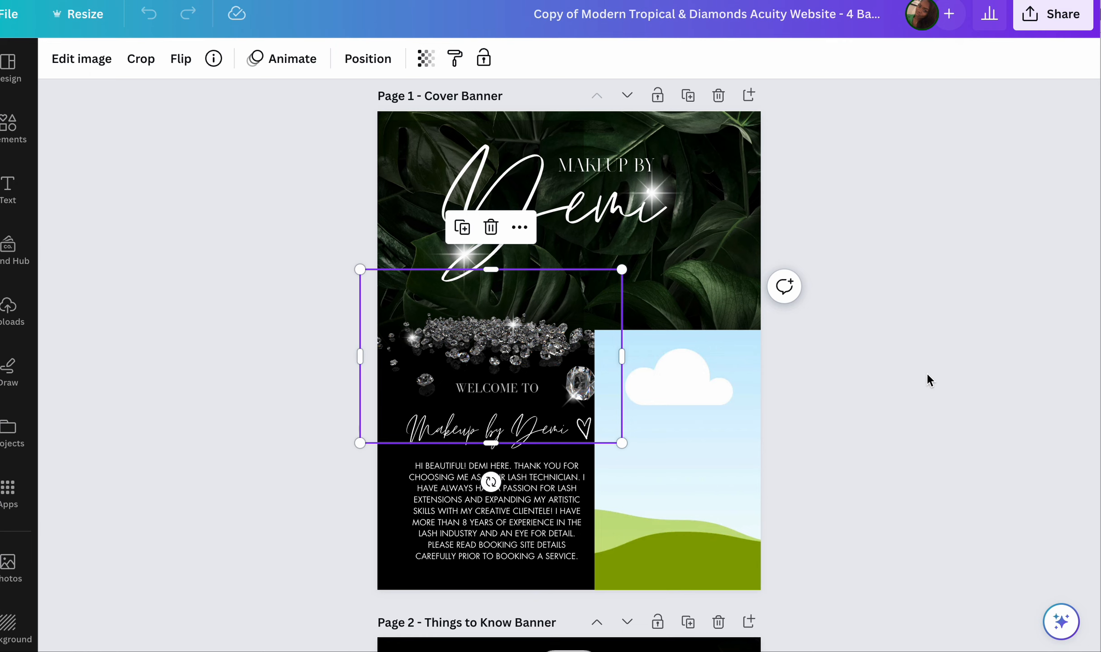
- Replace the "MAKEUP BY" line on the cover banner with "MAKEUP DESIGNS"
click(606, 166)
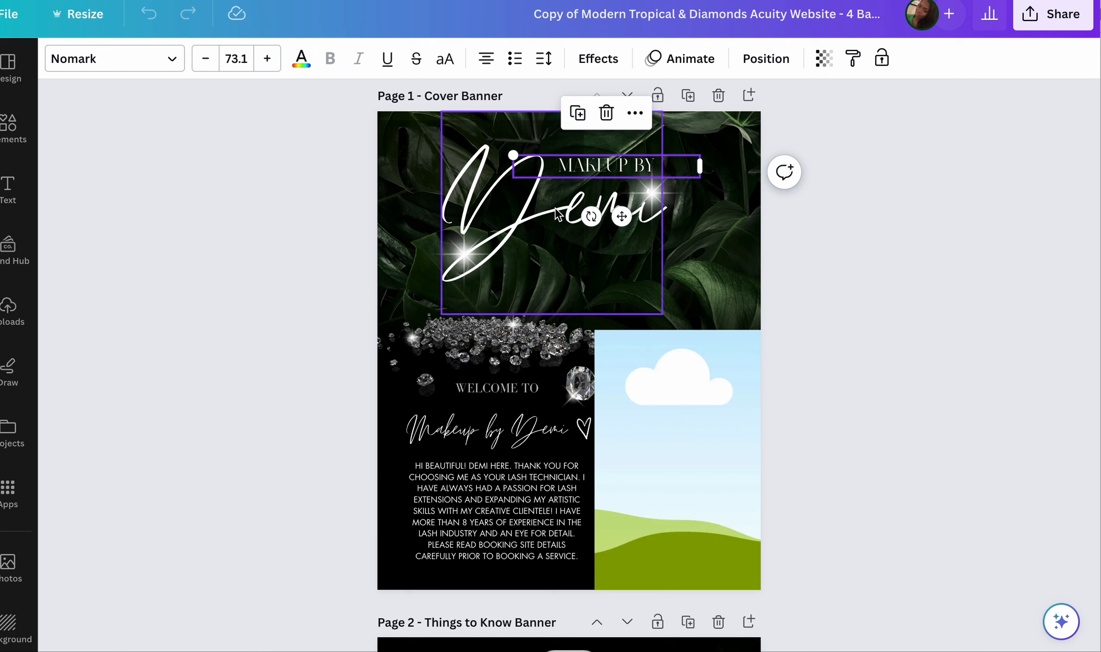
triple_click(589, 166)
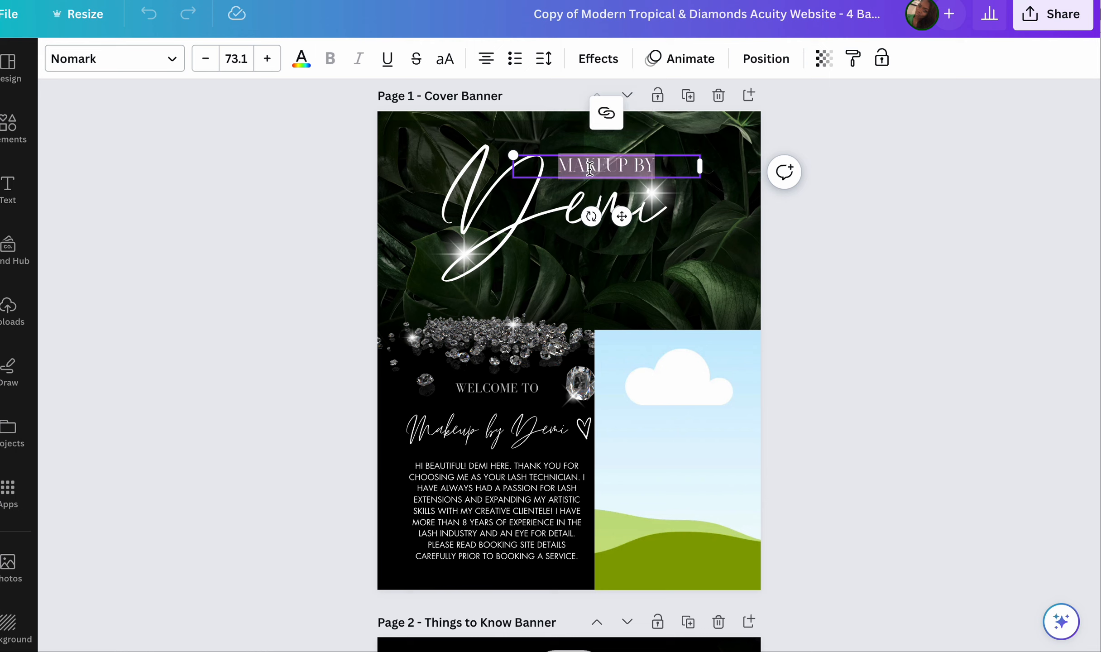
text(MA)
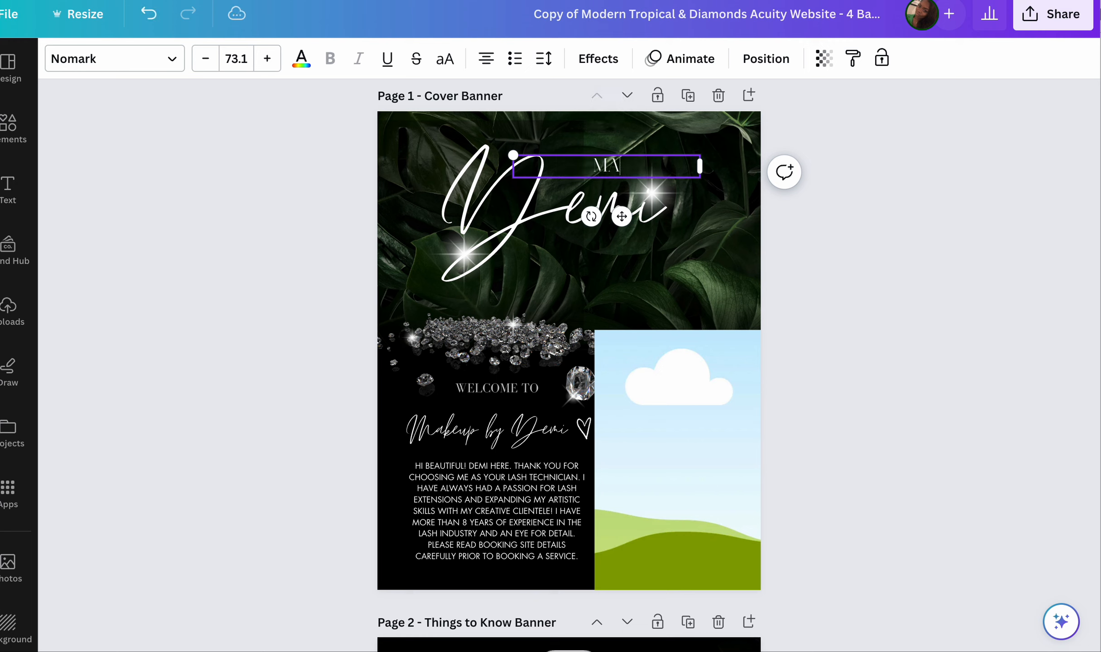
text(KEUP DESIGNS)
- Replace the large script name on the cover banner with the makeup artist's first name
click(506, 213)
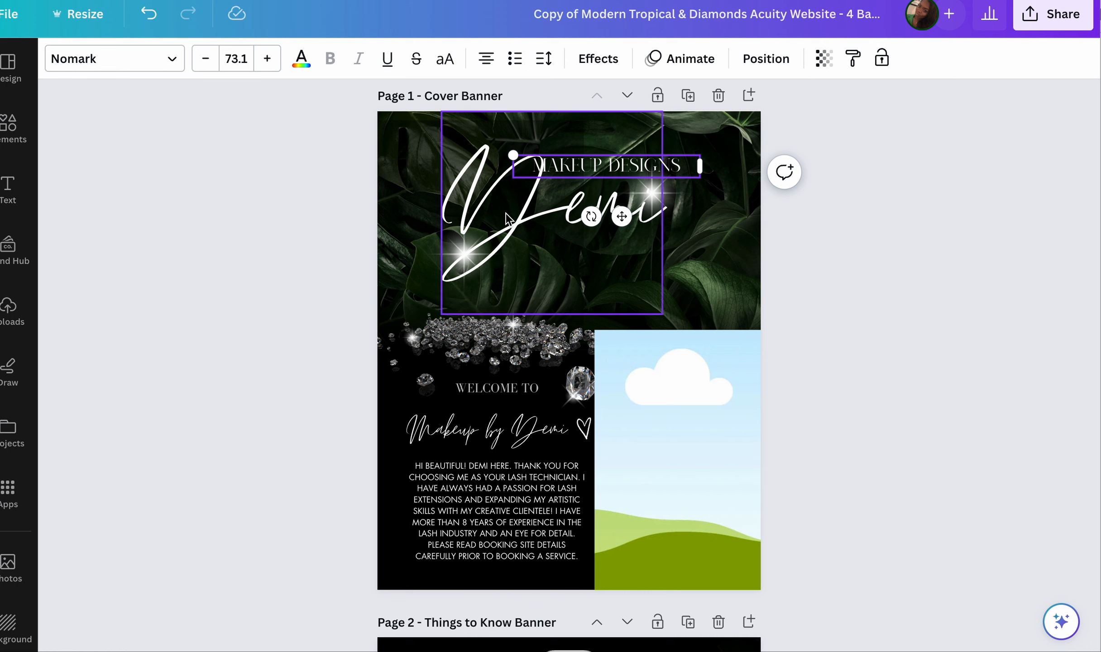
click(506, 212)
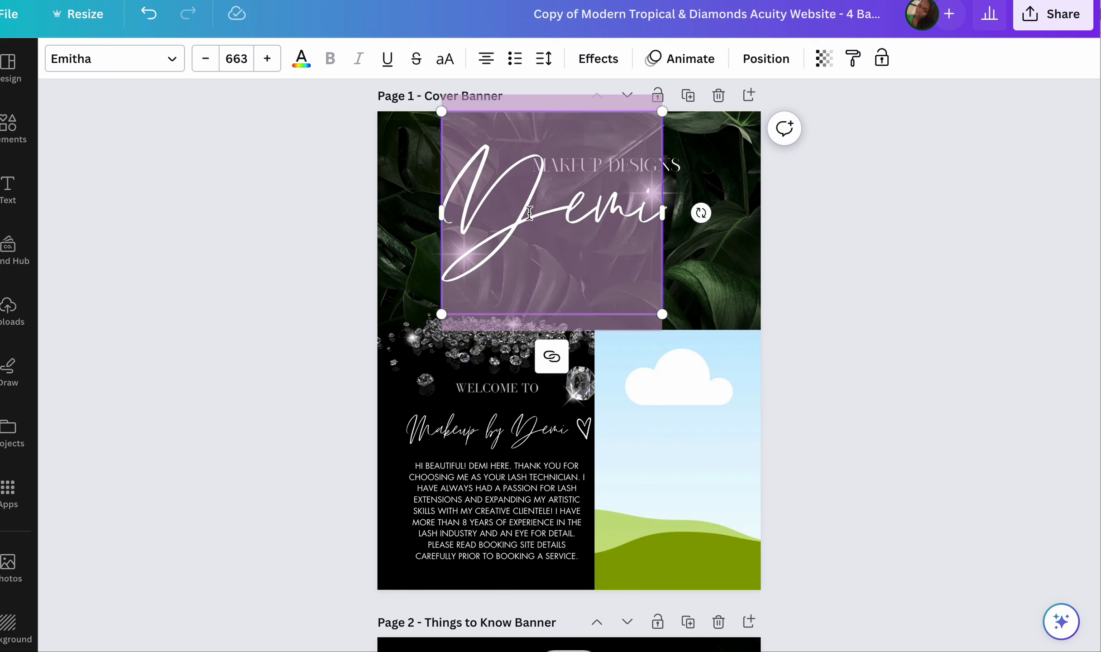
text(Sierra)
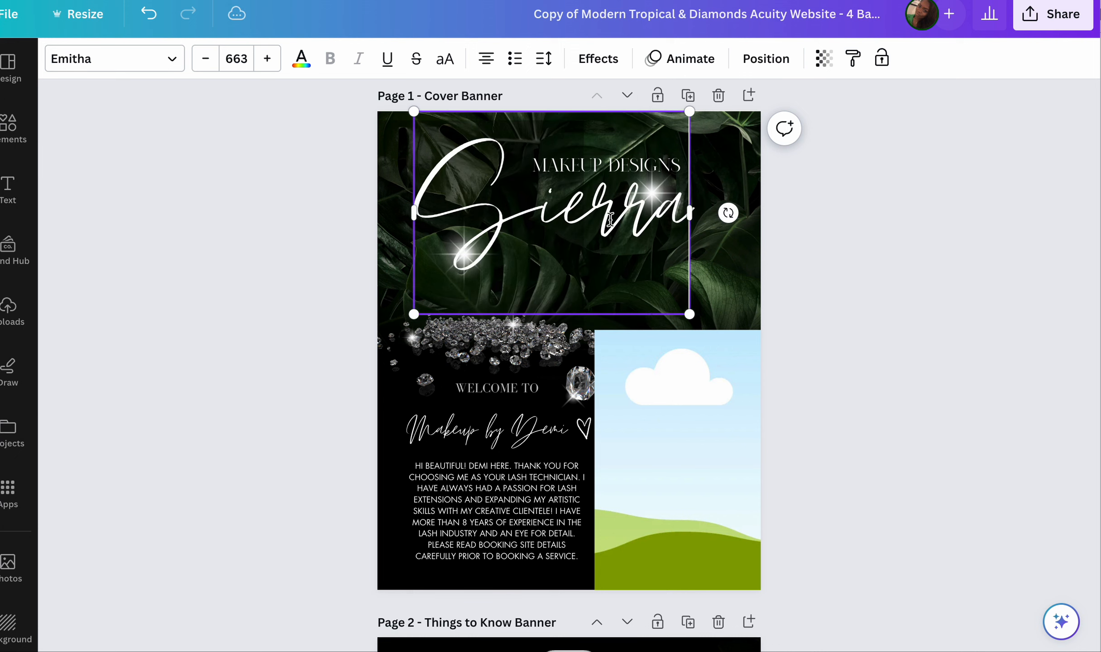
click(823, 241)
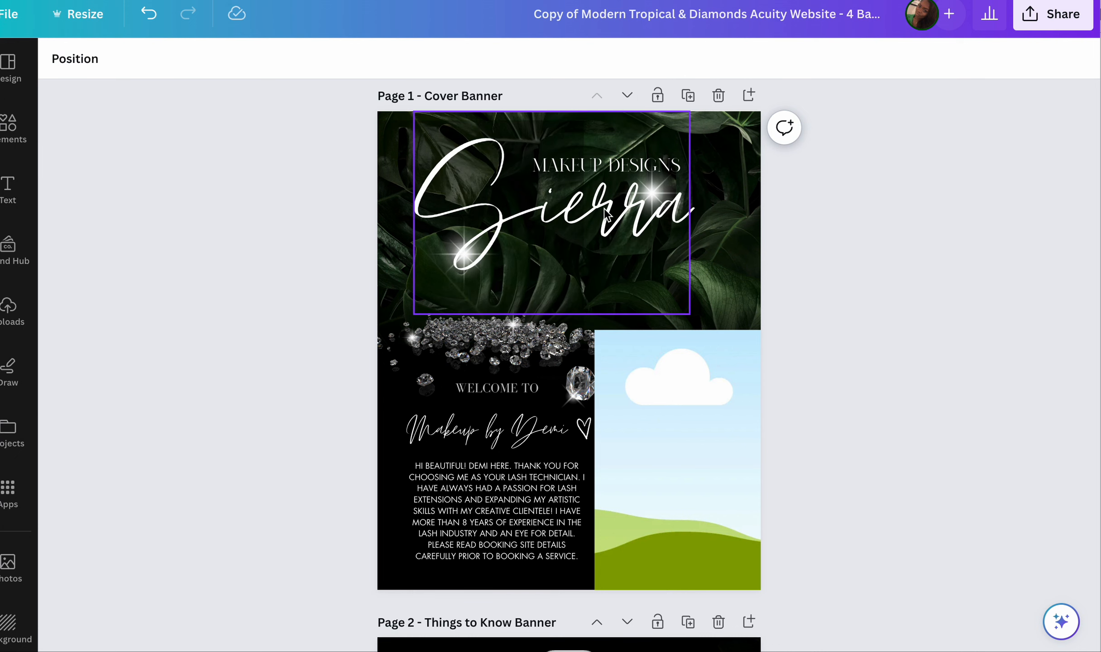
- Shift the "MAKEUP DESIGNS" line slightly left and move the upper sparkle over the dot of the "i" in the script name
click(587, 169)
drag(587, 169, 575, 169)
click(627, 192)
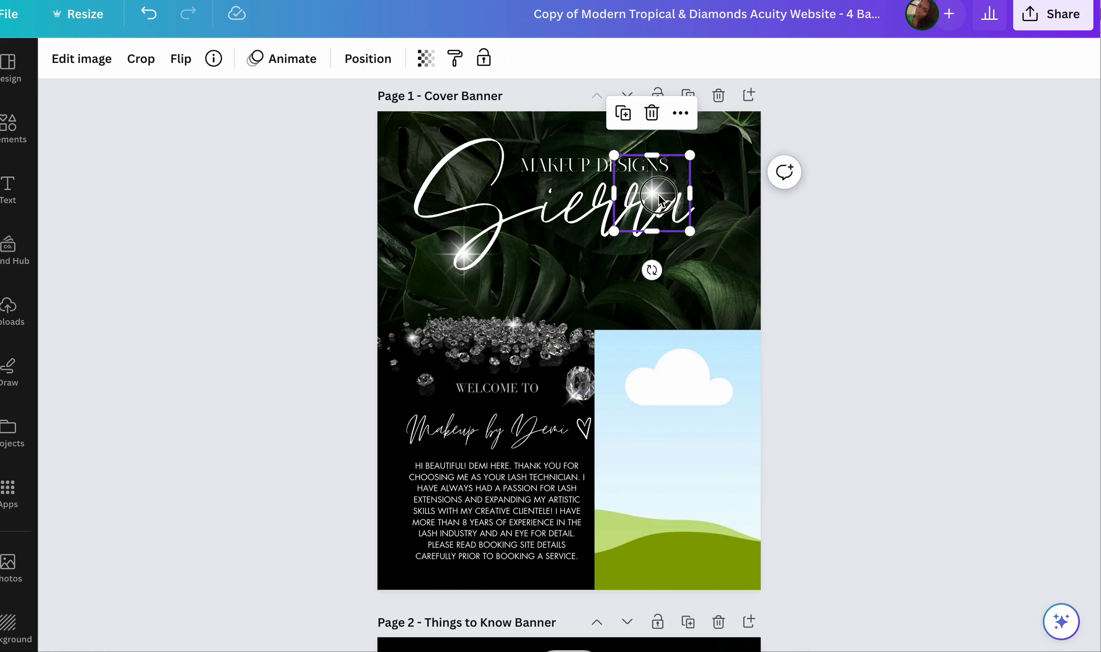
drag(659, 195, 556, 190)
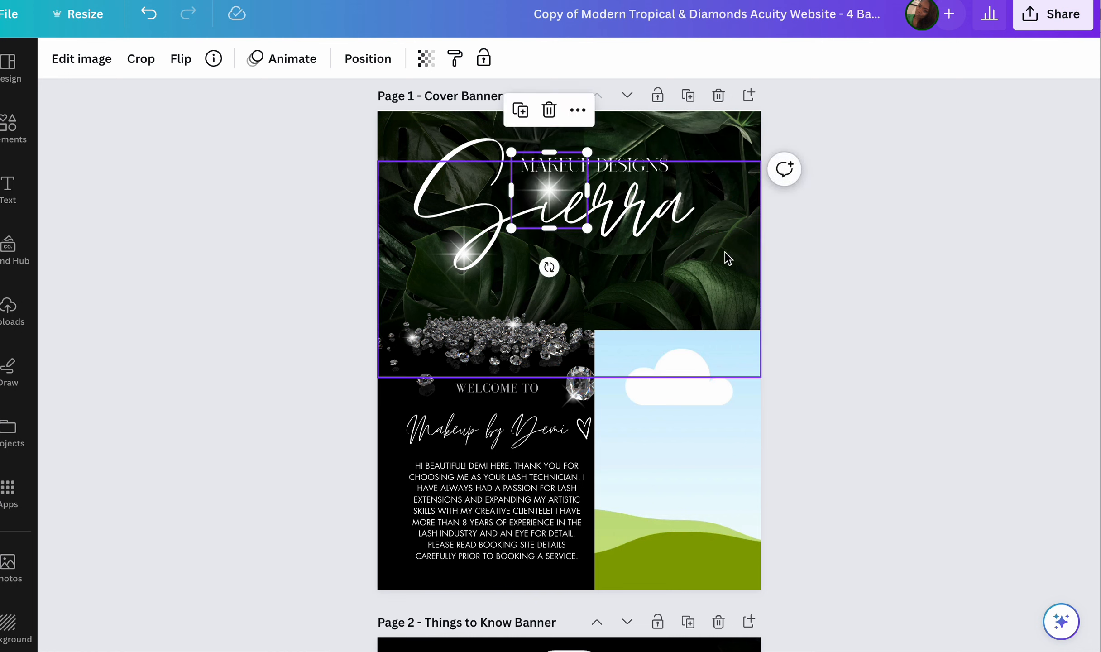
- Delete the upper tropical leaf image from the cover banner and undo the deletion
click(467, 257)
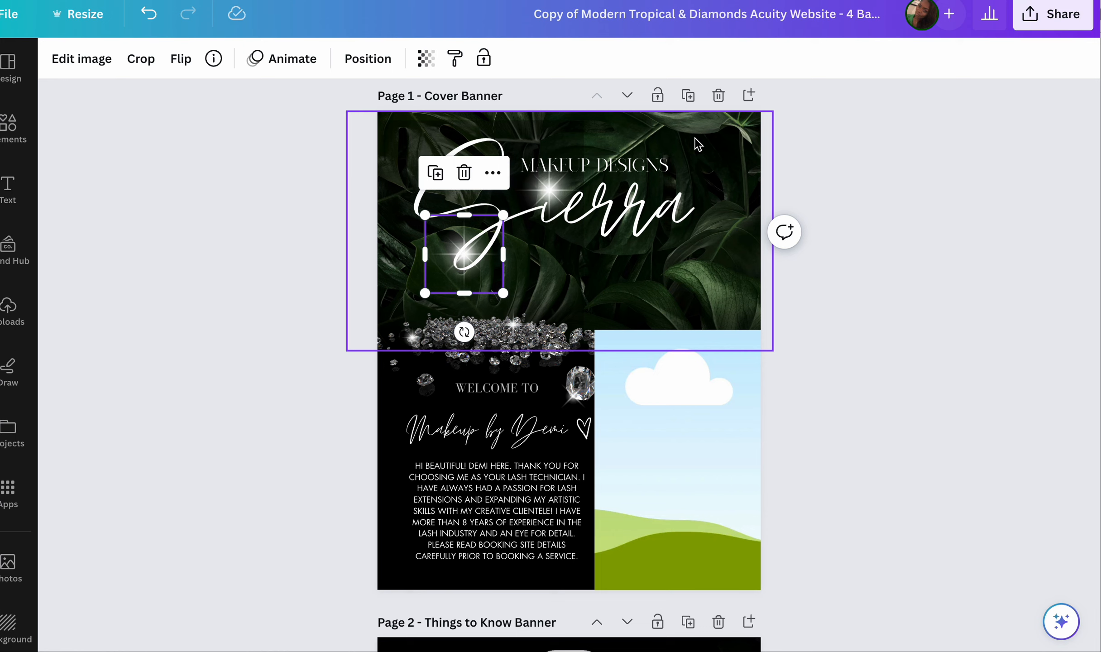
click(718, 153)
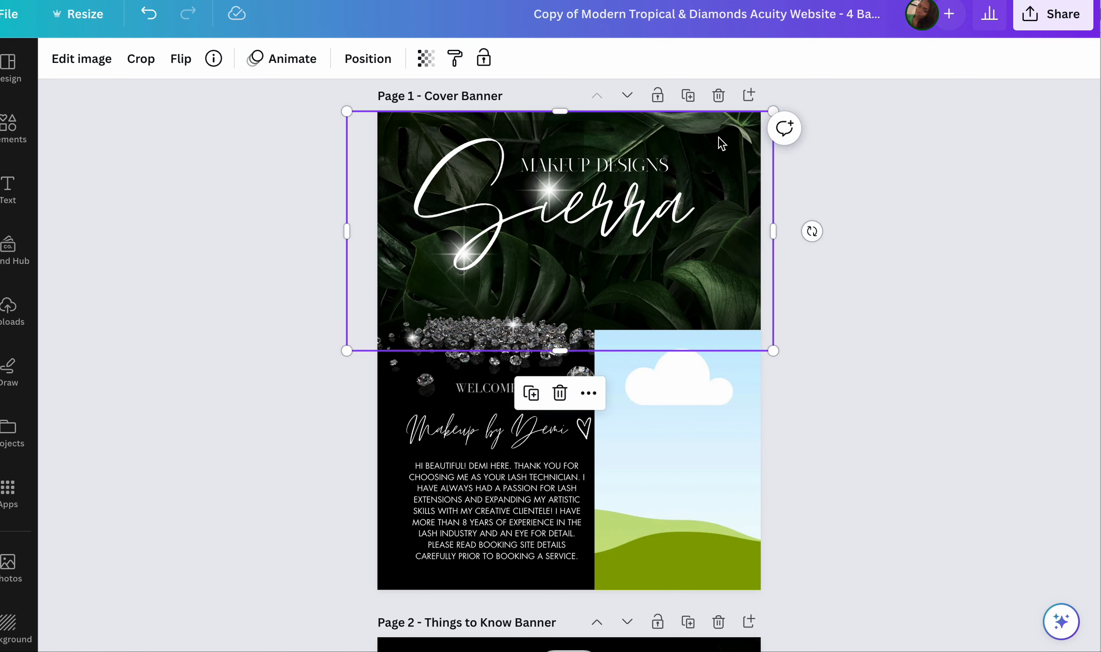
drag(720, 140, 723, 141)
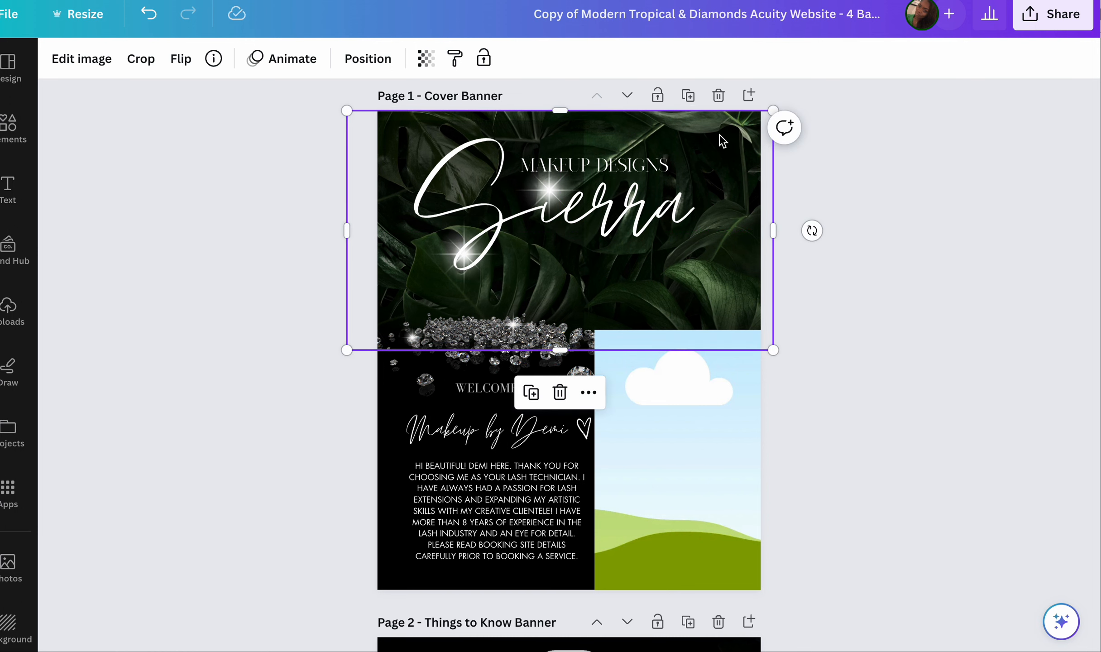
key(Delete)
key(super+z)
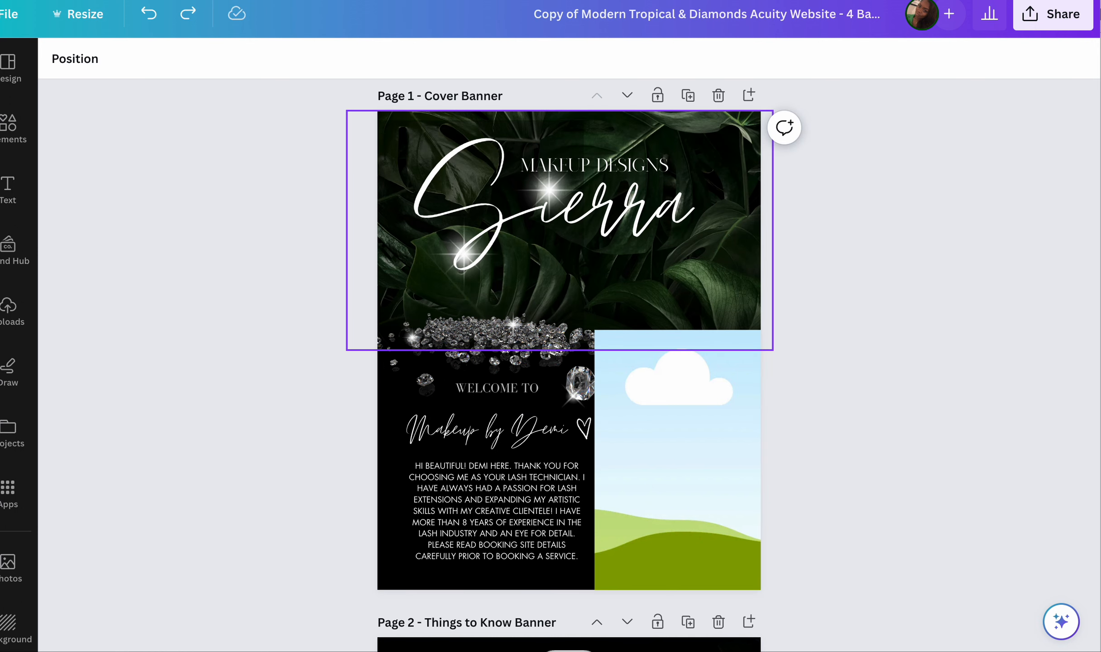
- Nudge the lower tropical leaf image on the cover banner slightly upward
right_click(717, 142)
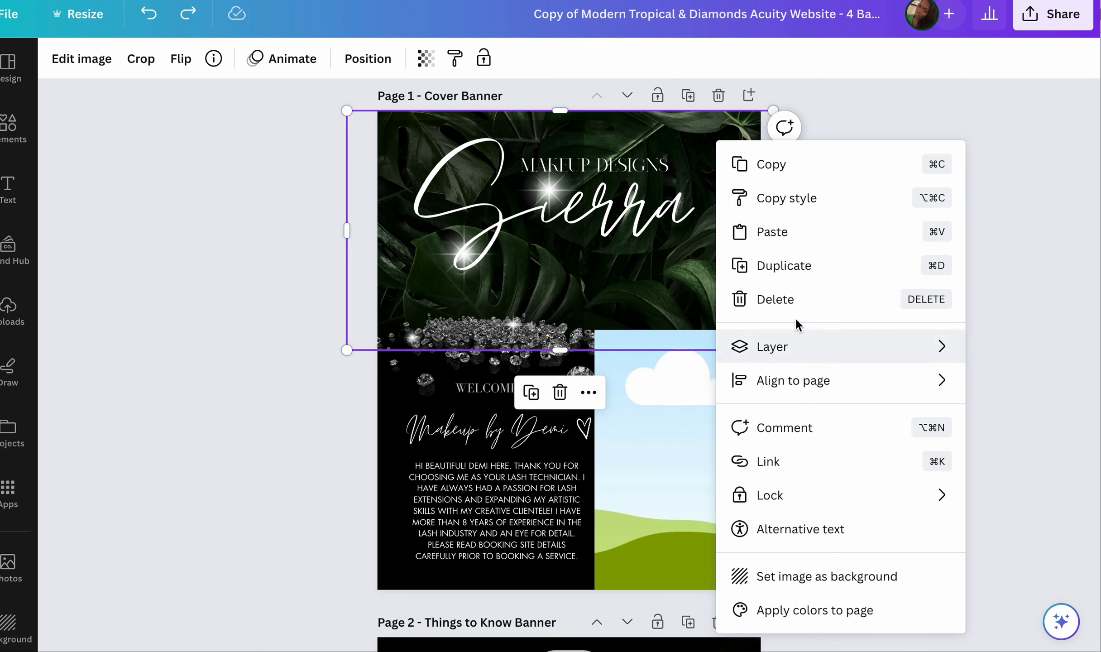
click(657, 252)
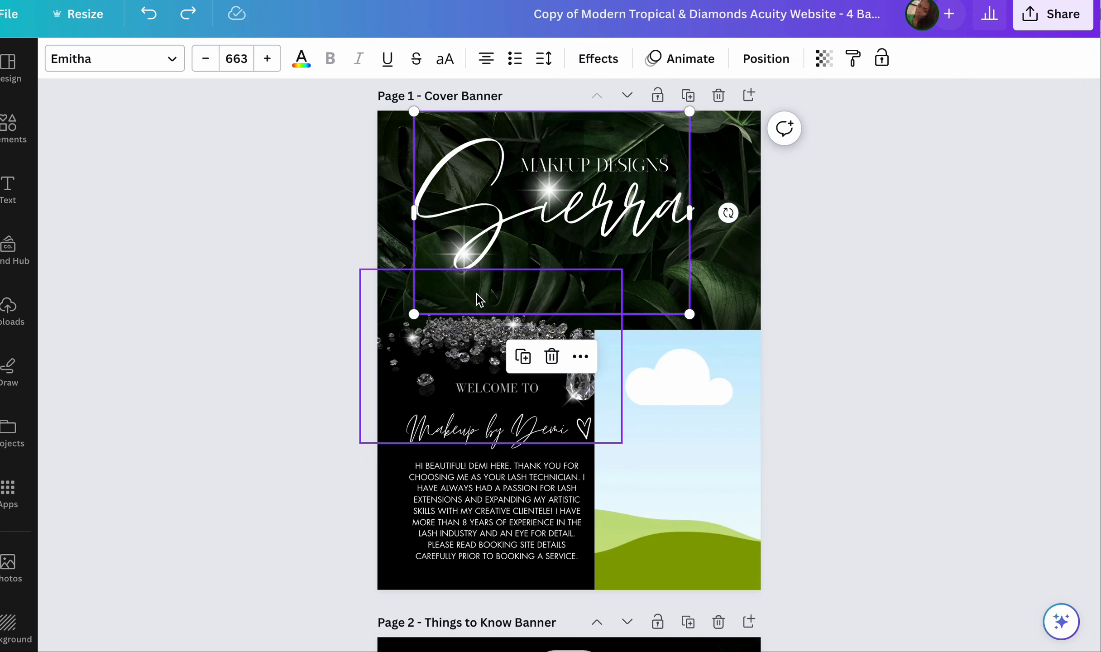
click(395, 261)
mouse_move(395, 261)
mouse_down()
mouse_move(475, 260)
mouse_move(394, 259)
mouse_up()
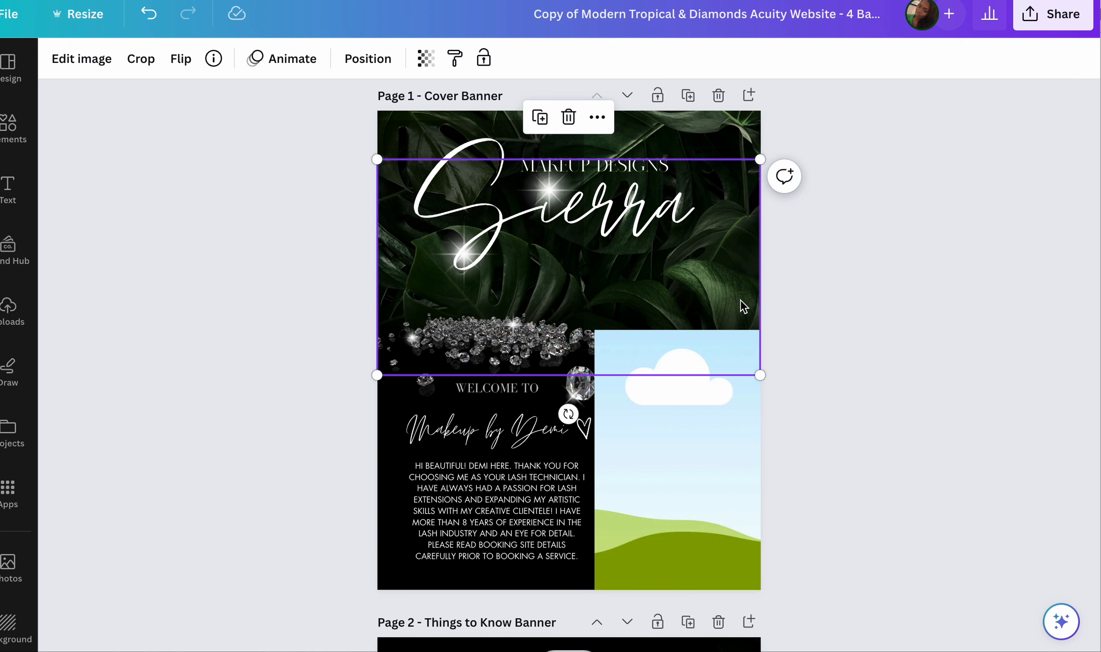
- Move the welcome paragraph on the cover banner slightly to the left
scroll(823, 332, down, 2)
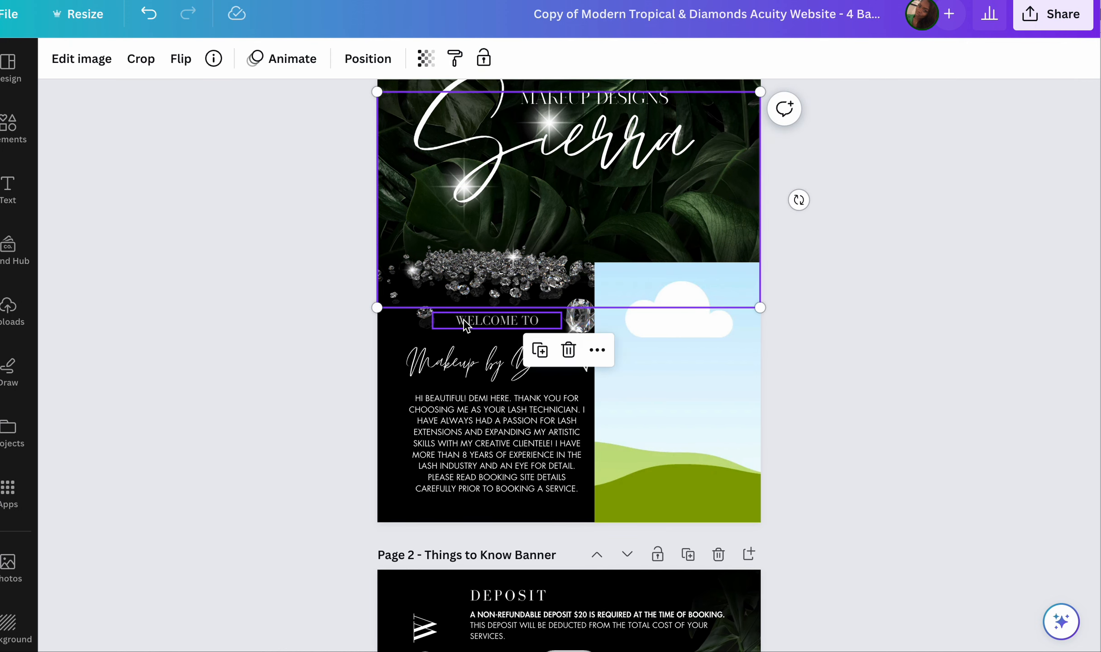
scroll(467, 313, down, 1)
click(484, 293)
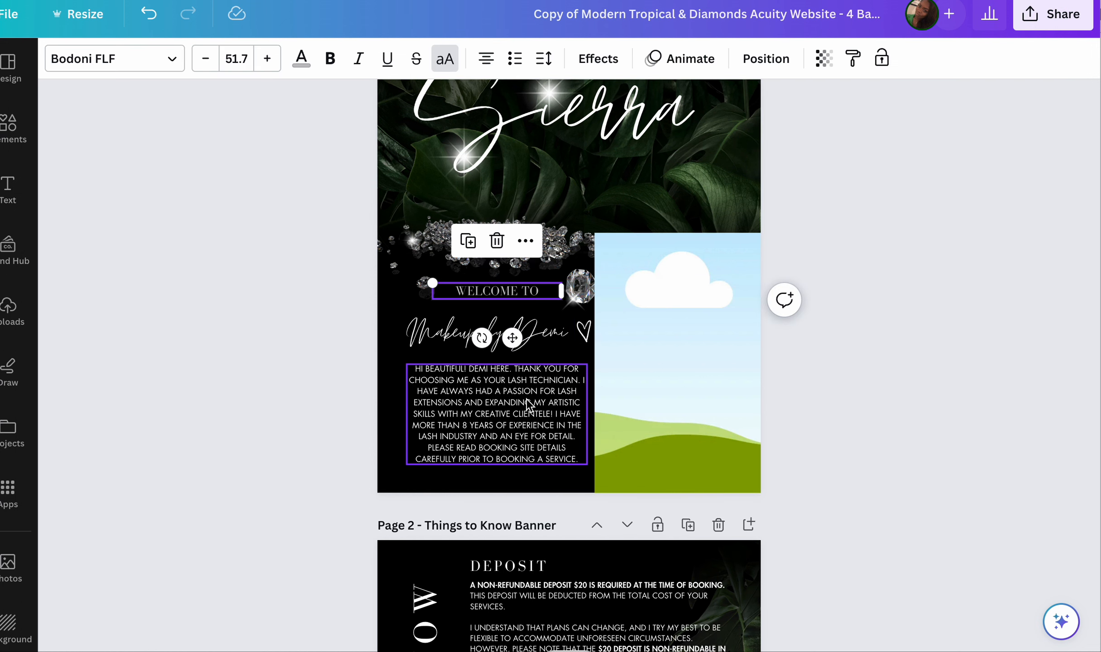
drag(529, 403, 523, 401)
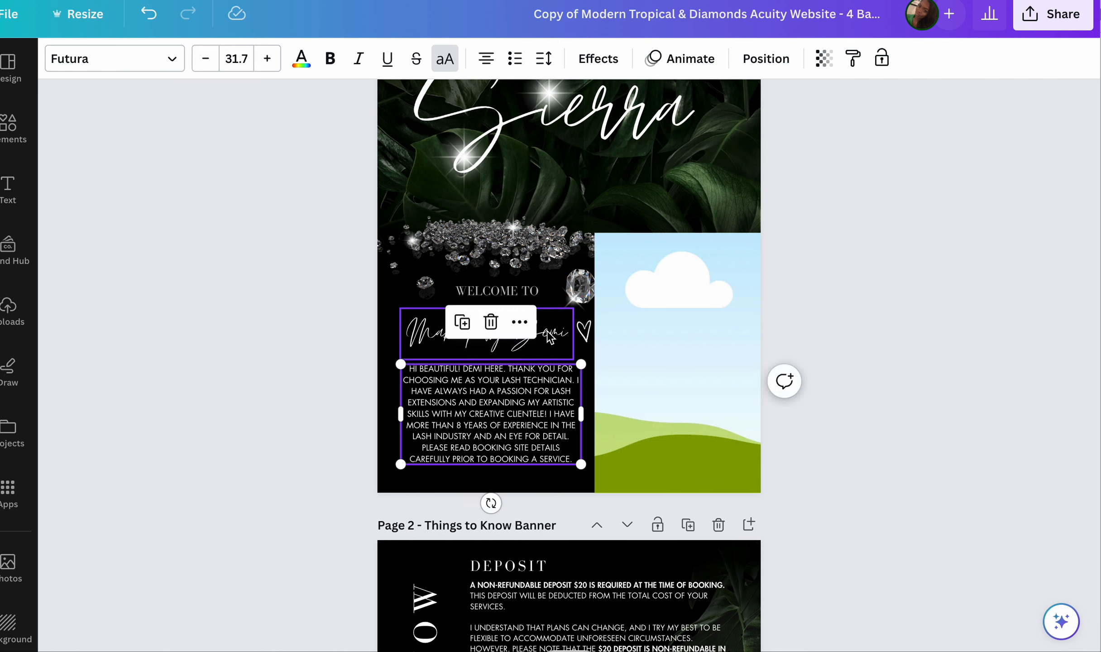
- Nudge the heart beside the script welcome line to the left, closer to the text
click(583, 332)
key(Left)
key(Left)
key(Left)
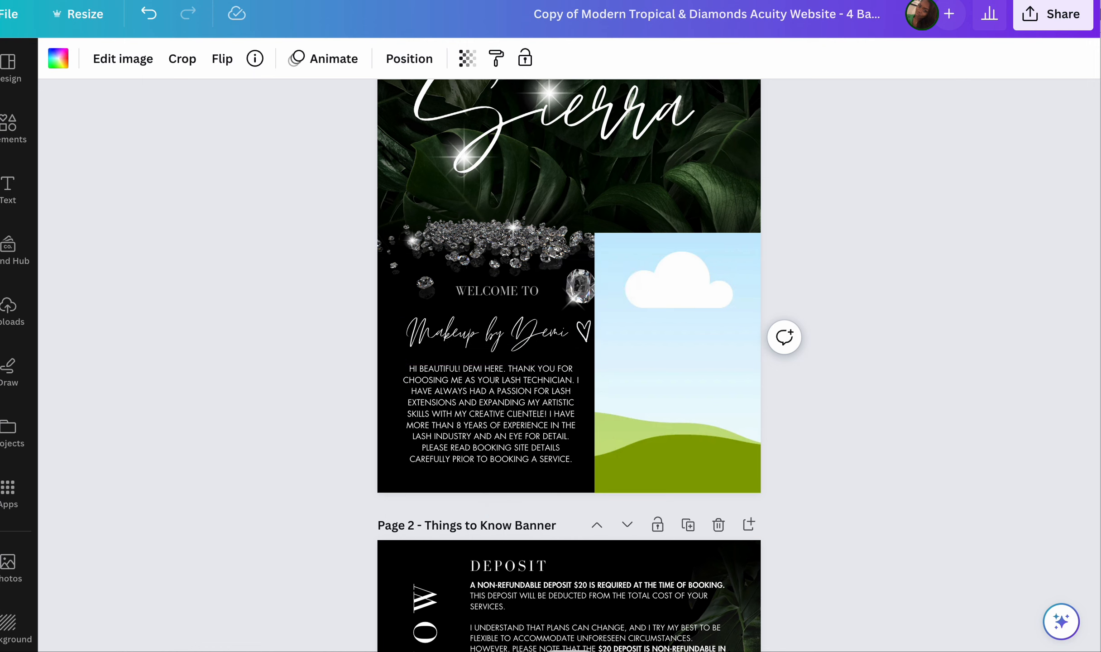
key(Left)
key(Left)
key(Left)
key(Left)
key(Left)
key(Left)
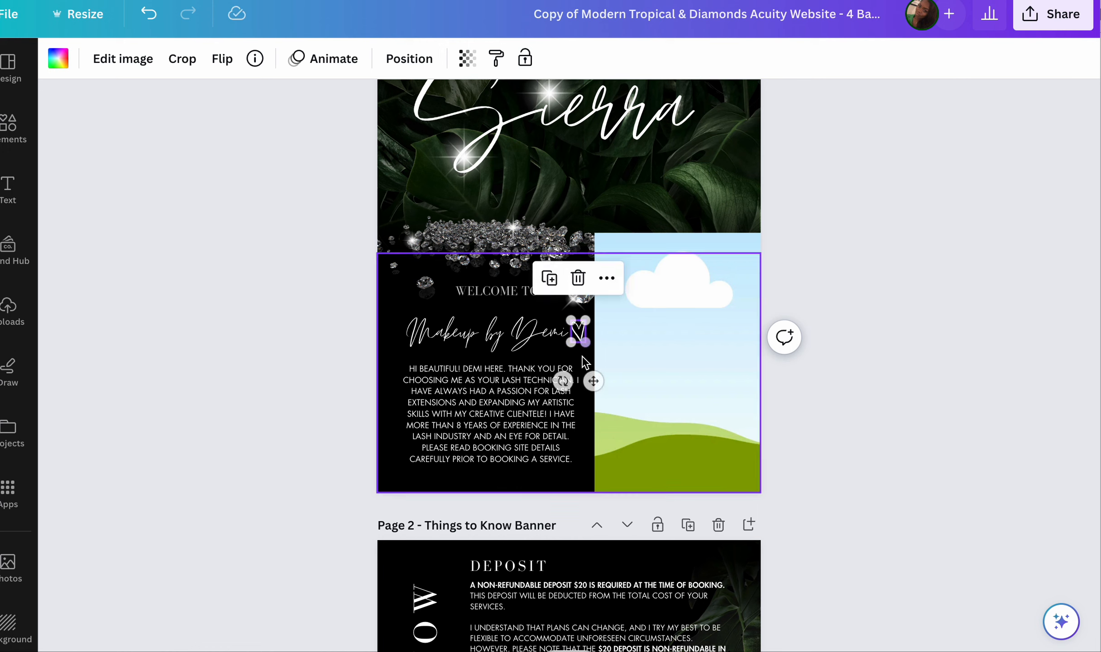
- Insert the uploaded portrait of the woman in the black suit and place it in the cover banner's empty picture frame
click(693, 324)
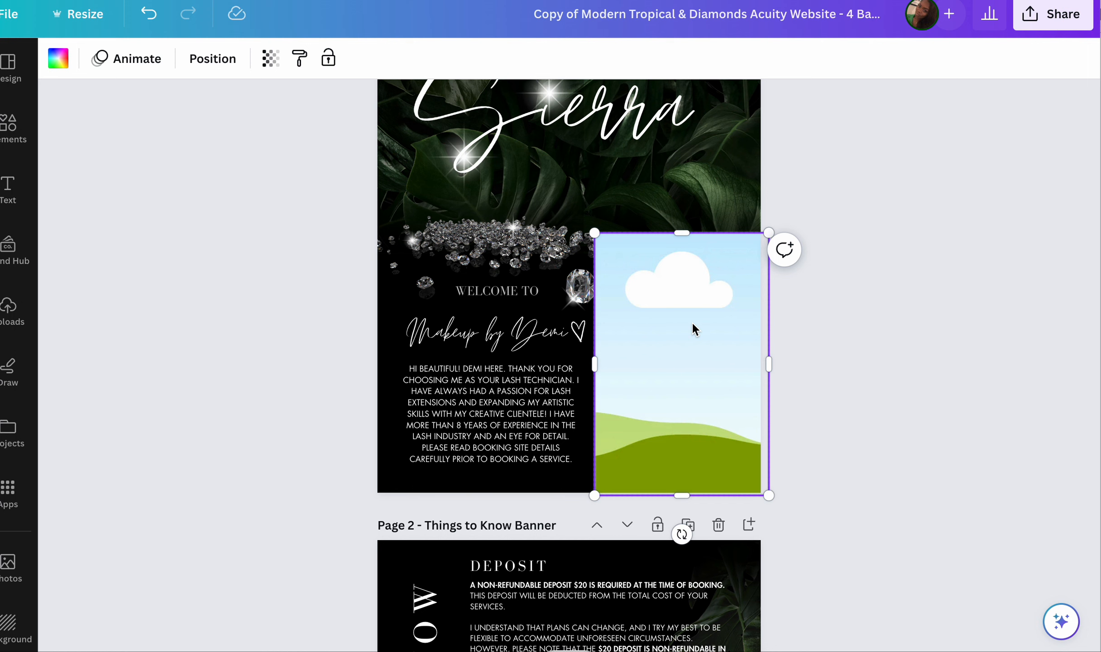
click(13, 323)
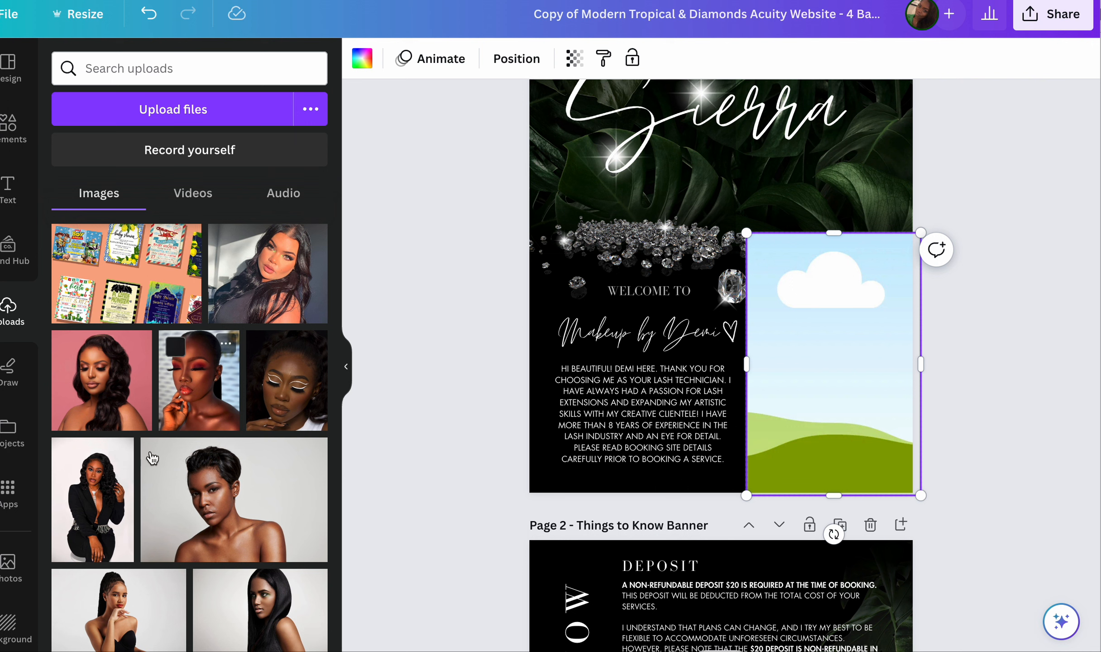
click(97, 505)
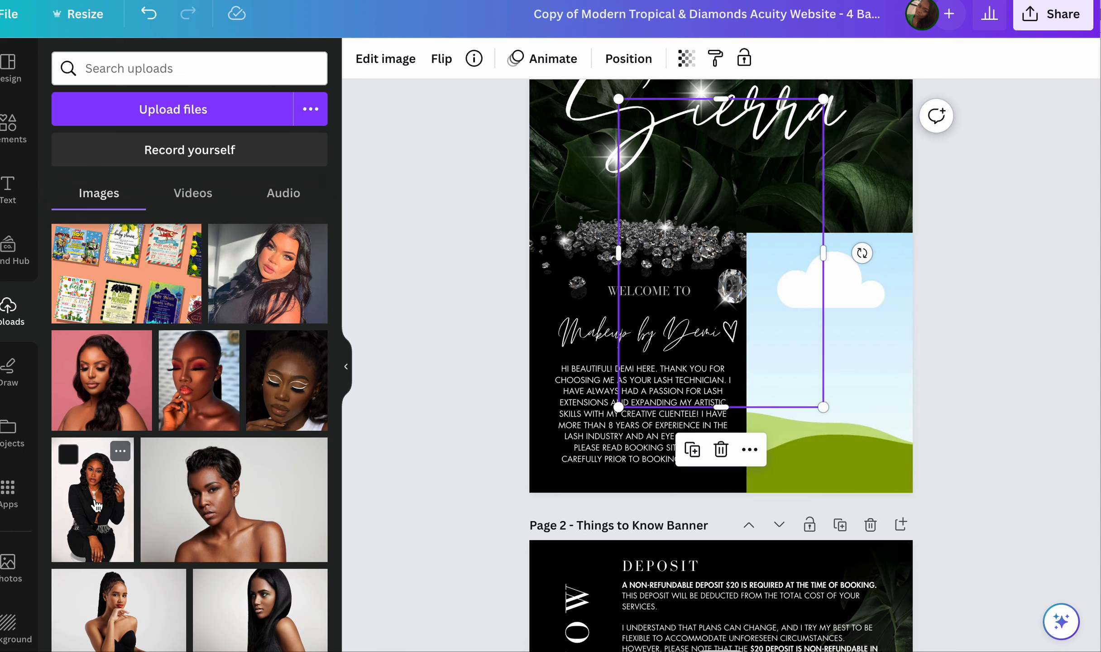
click(346, 362)
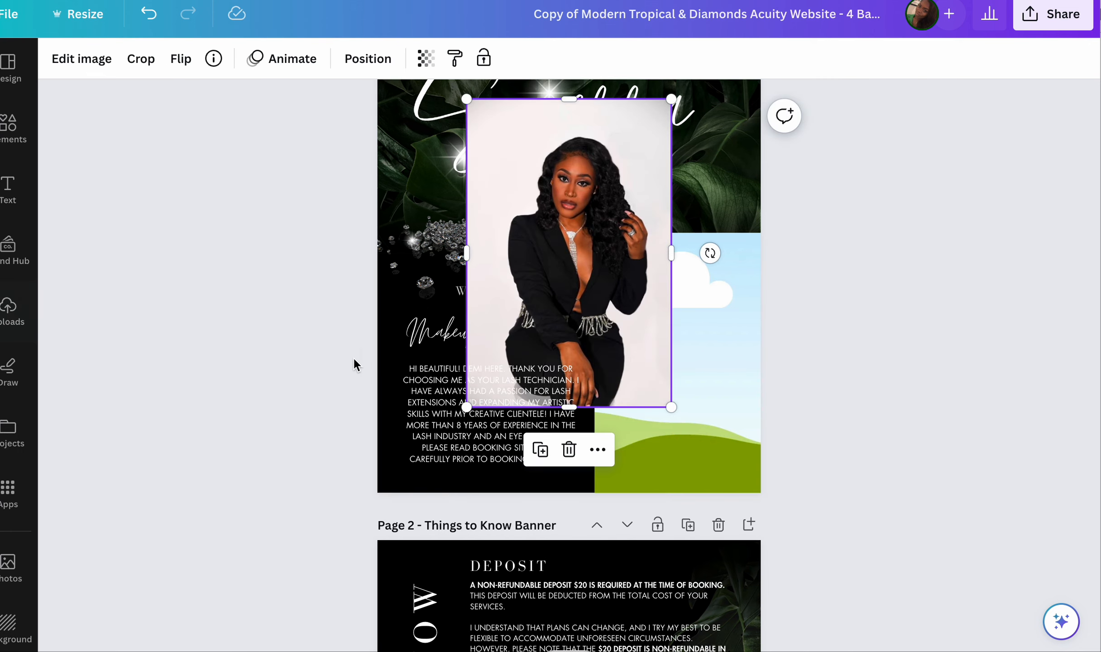
drag(542, 274, 611, 337)
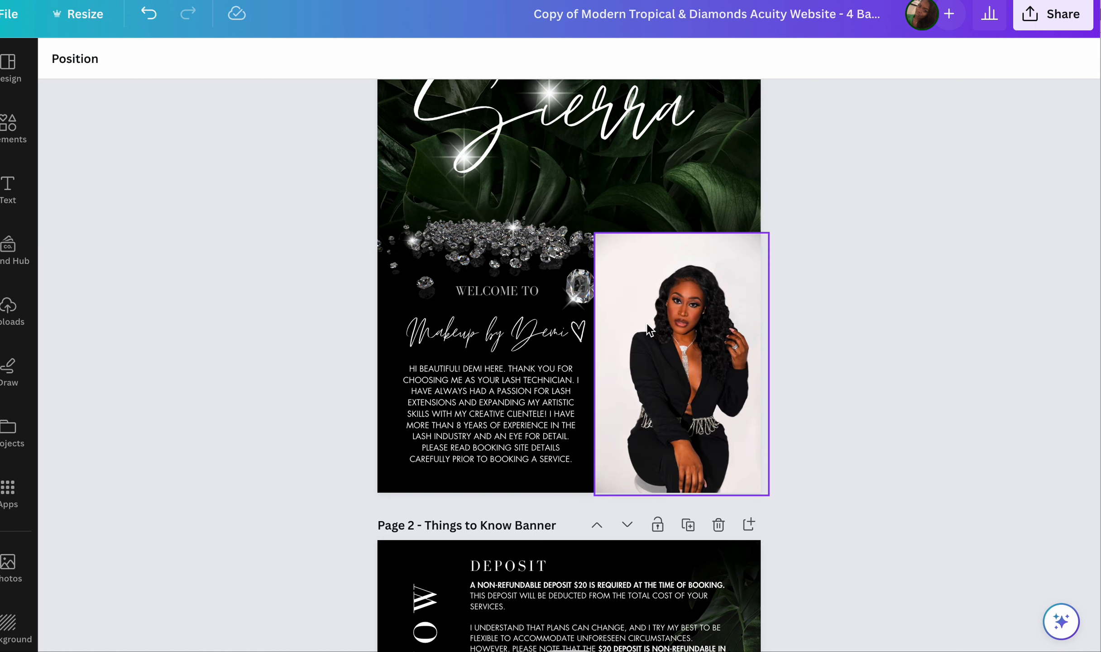
key(super+z)
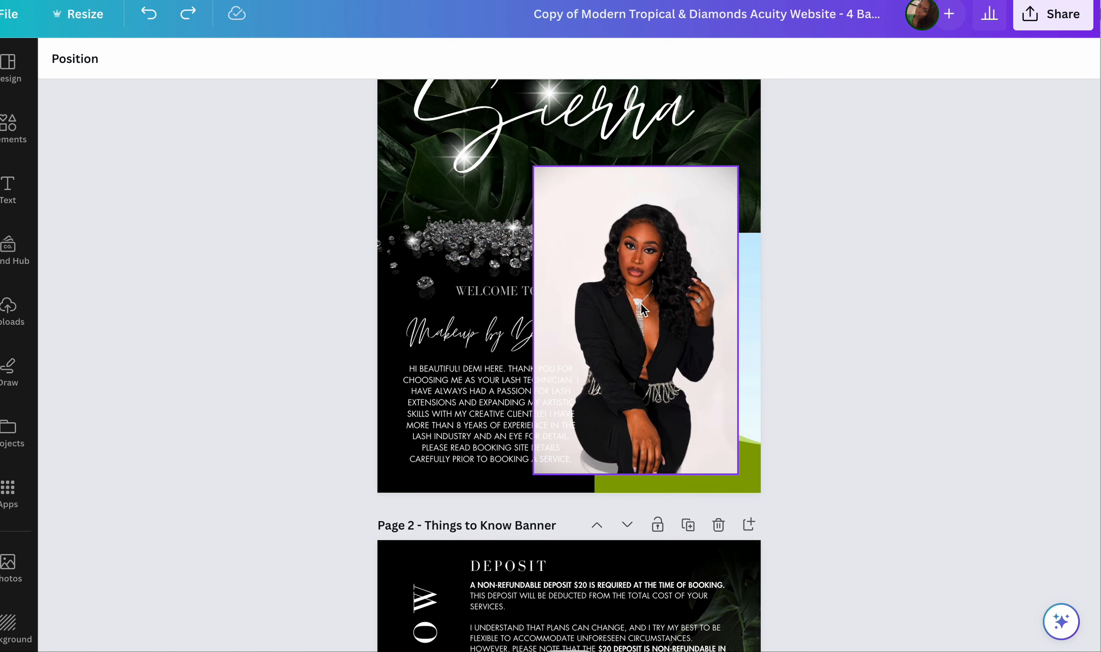
drag(611, 269, 633, 326)
scroll(522, 225, up, 1)
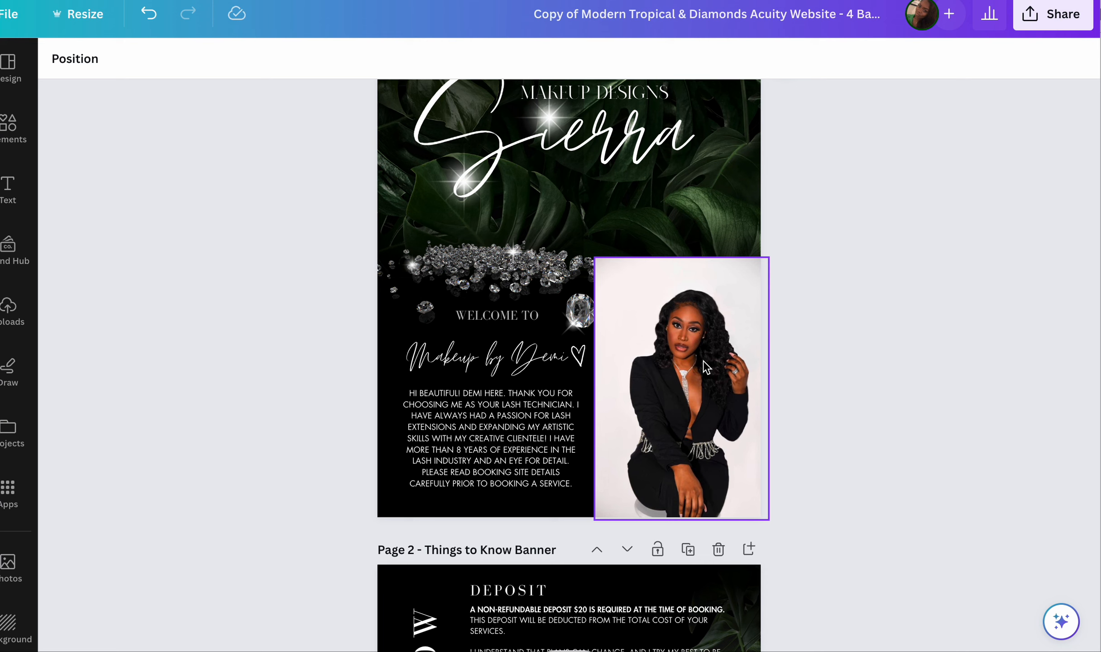
- Remove the background of the framed portrait with the Background Remover
click(704, 386)
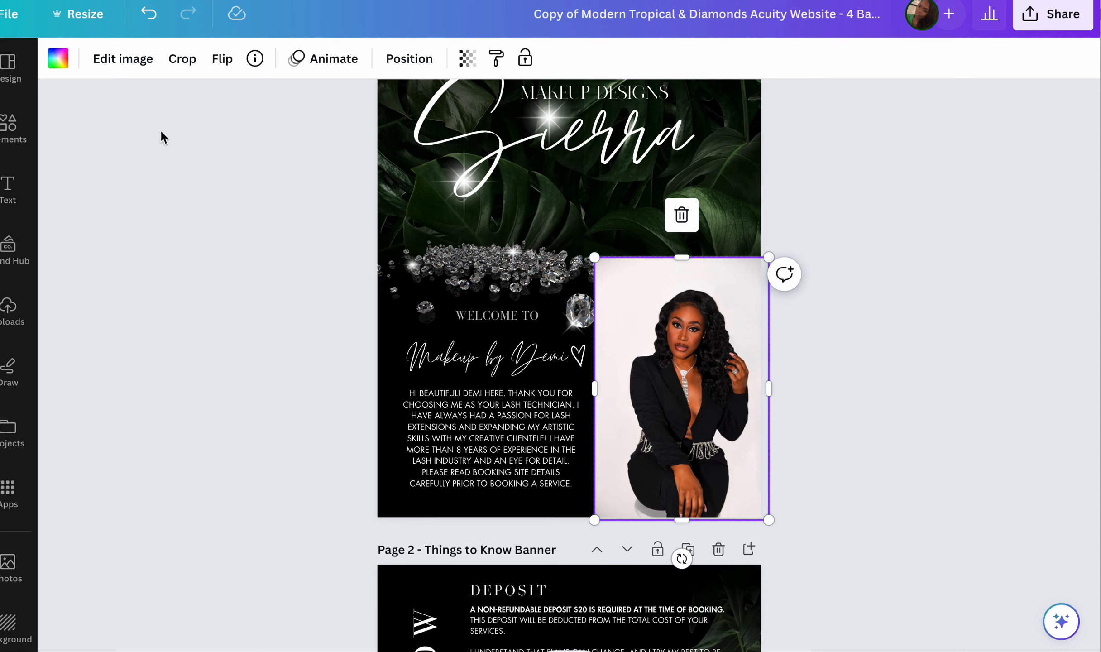
click(118, 61)
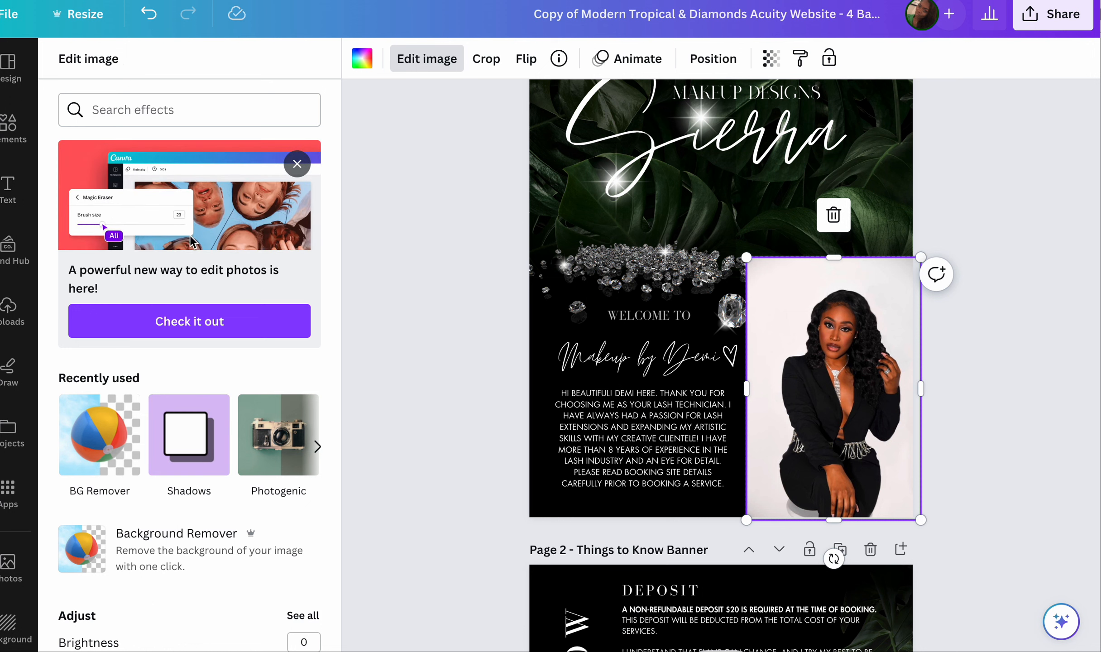
click(117, 430)
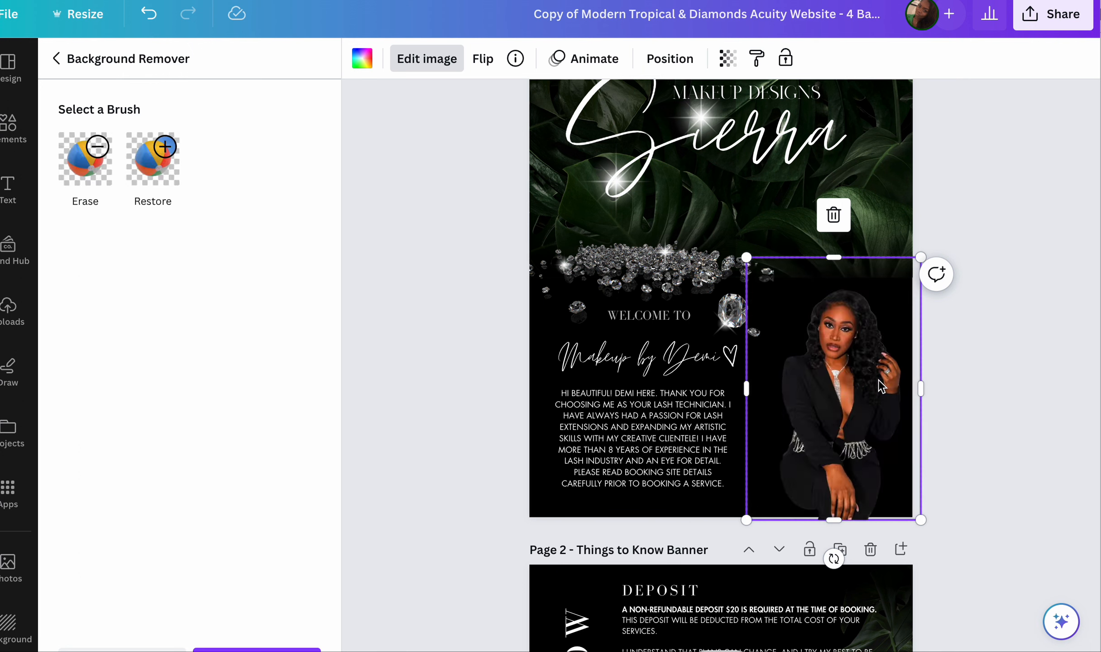
- Apply the background removal to the cover banner portrait and add a Glow shadow to it
click(289, 647)
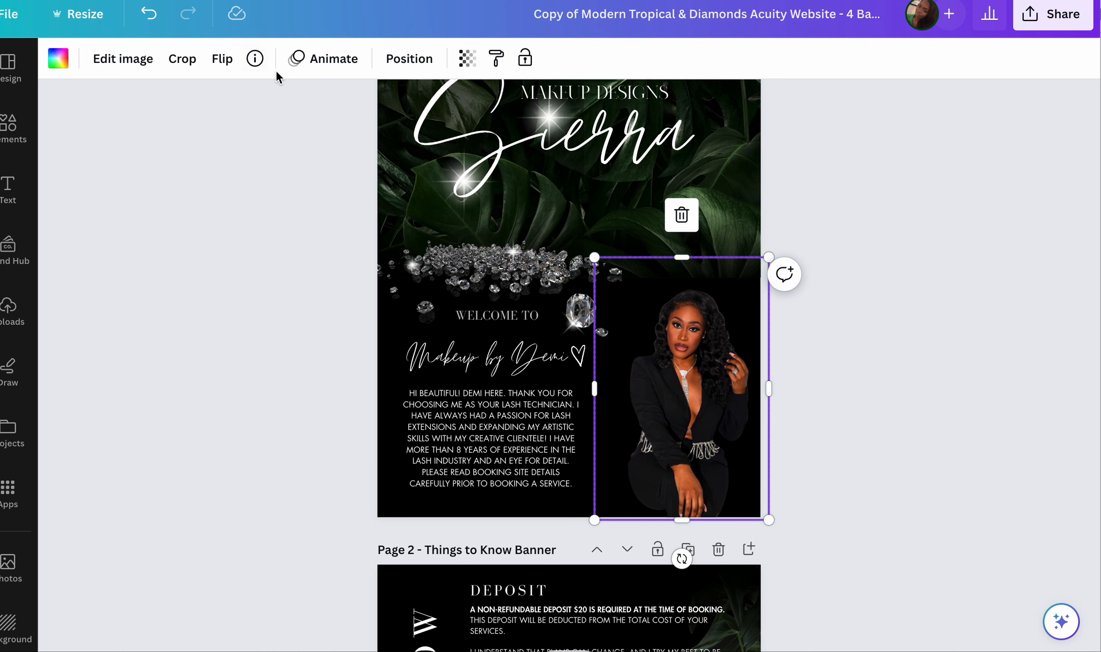
click(122, 61)
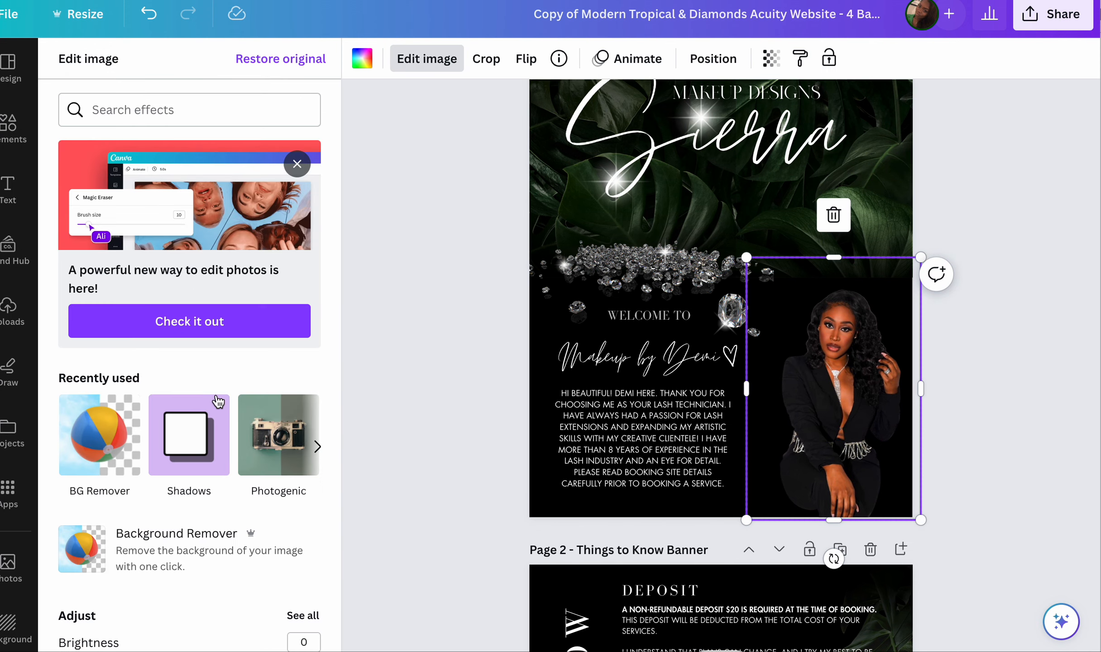
scroll(218, 401, down, 2)
click(186, 362)
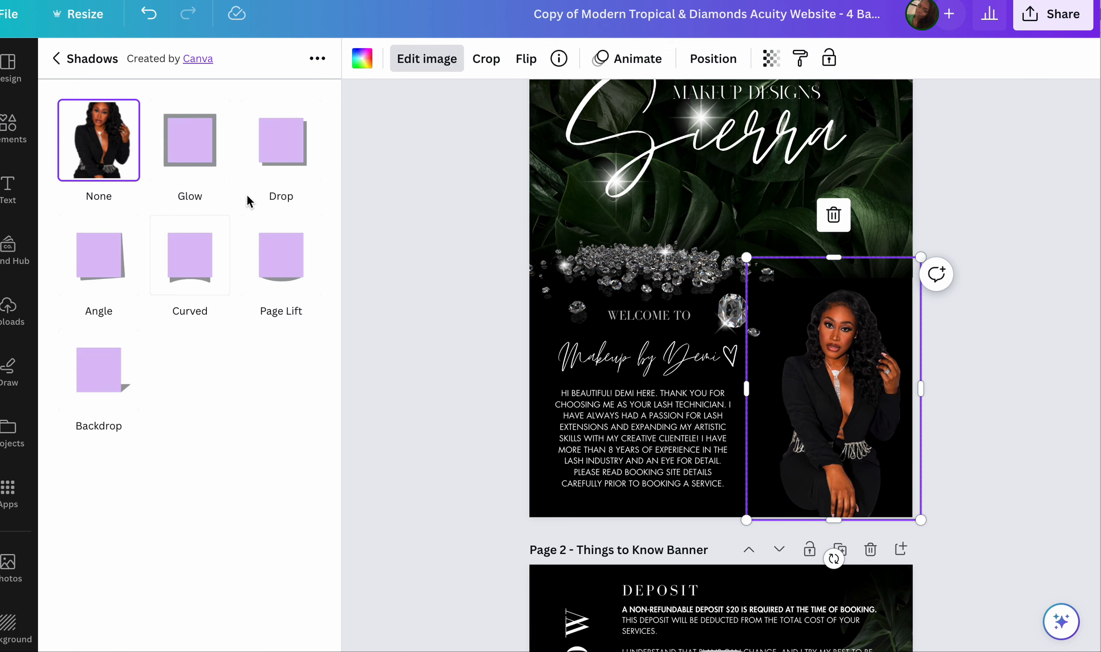
click(208, 152)
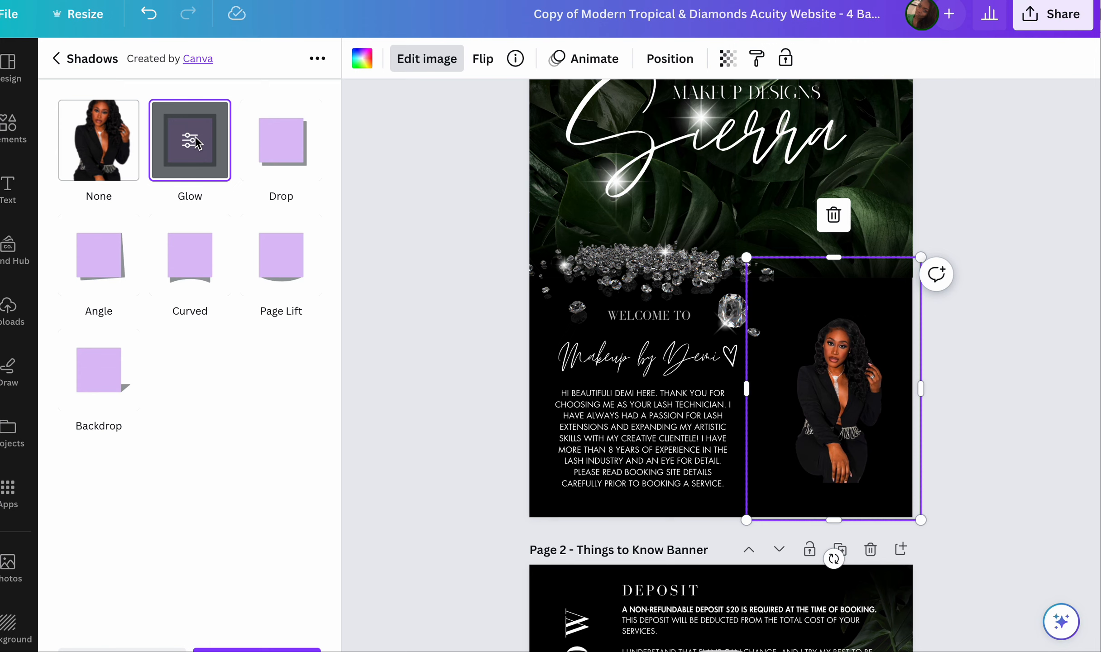
click(190, 141)
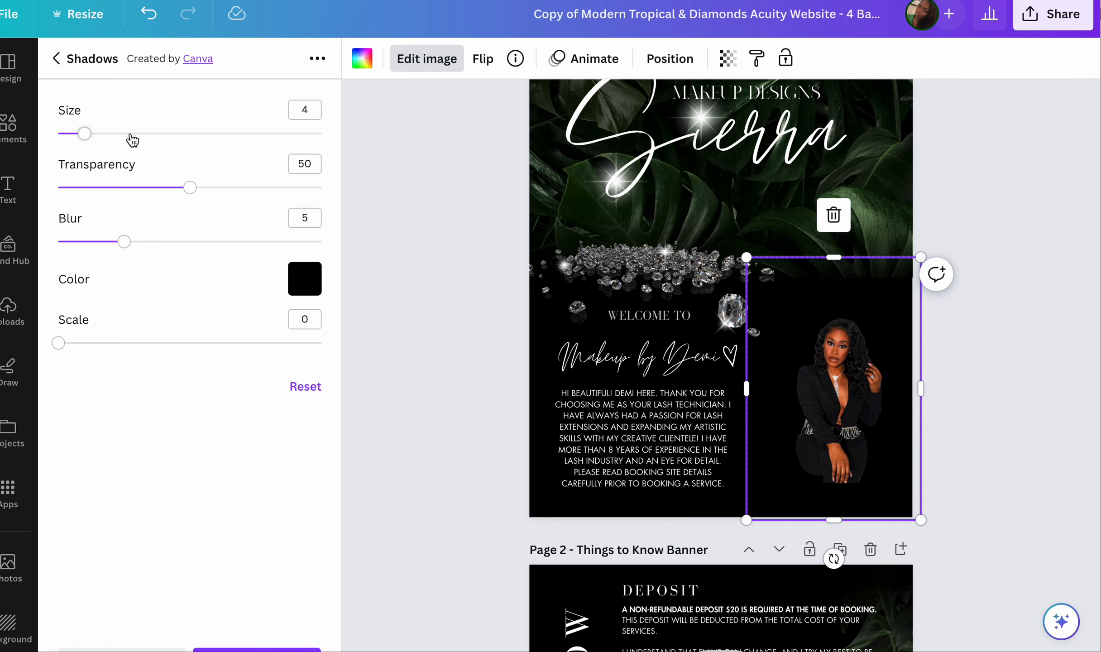
- Set the portrait's glow color to white from the document colors
click(310, 279)
click(523, 379)
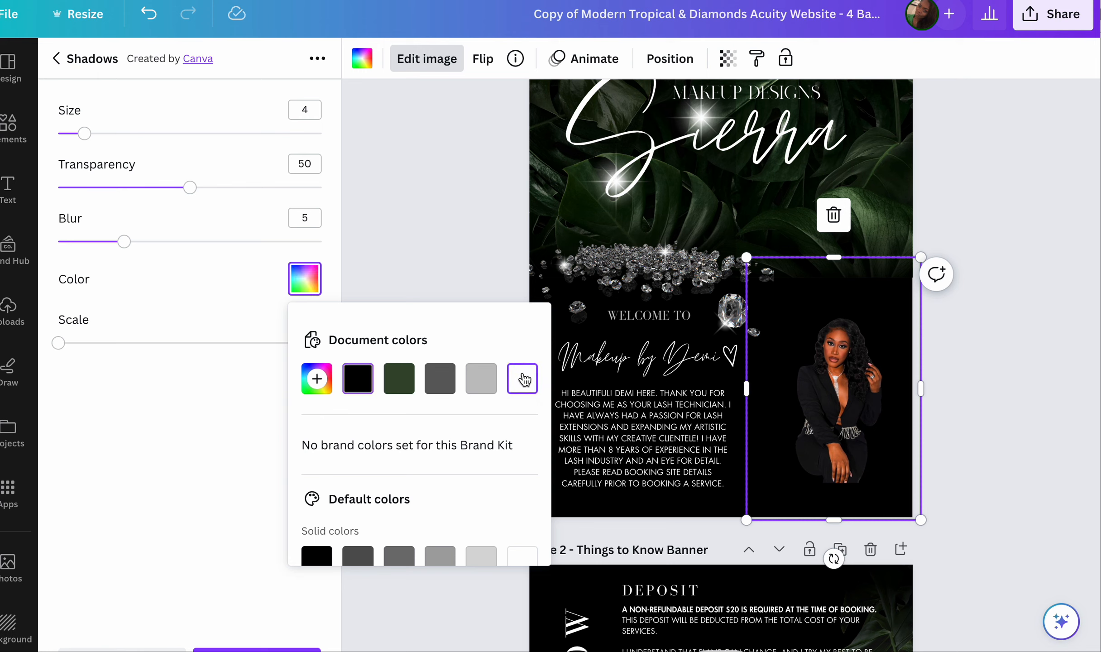
click(229, 411)
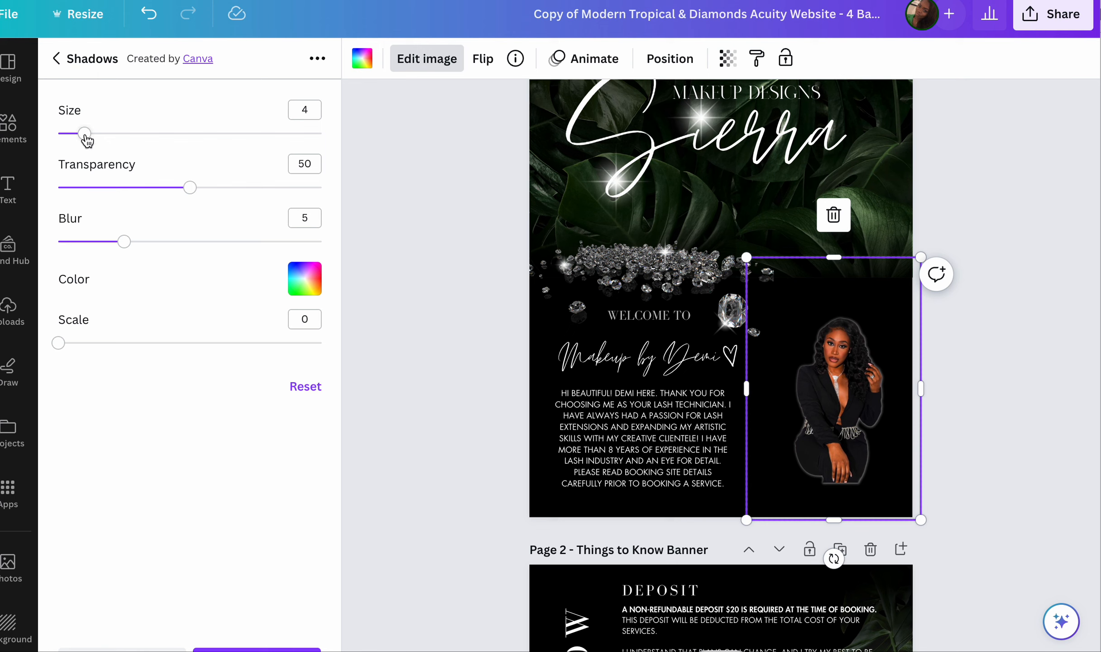
- Set the portrait's glow size to 15, blur to 9 and transparency to 90, and apply the effect
drag(87, 140, 157, 136)
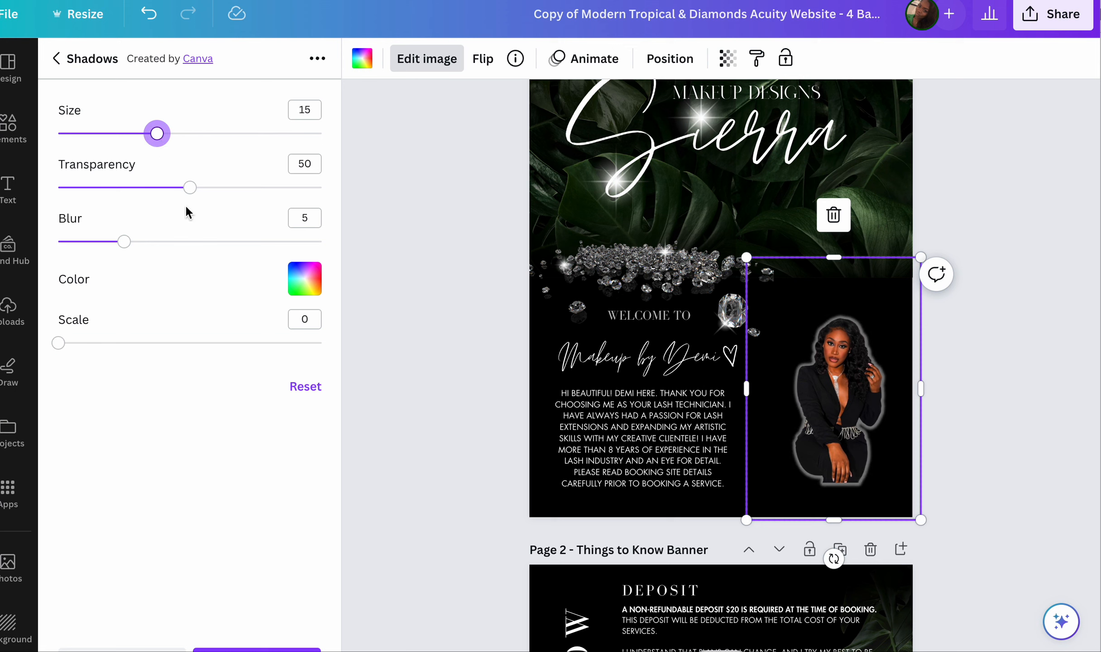
drag(125, 242, 176, 247)
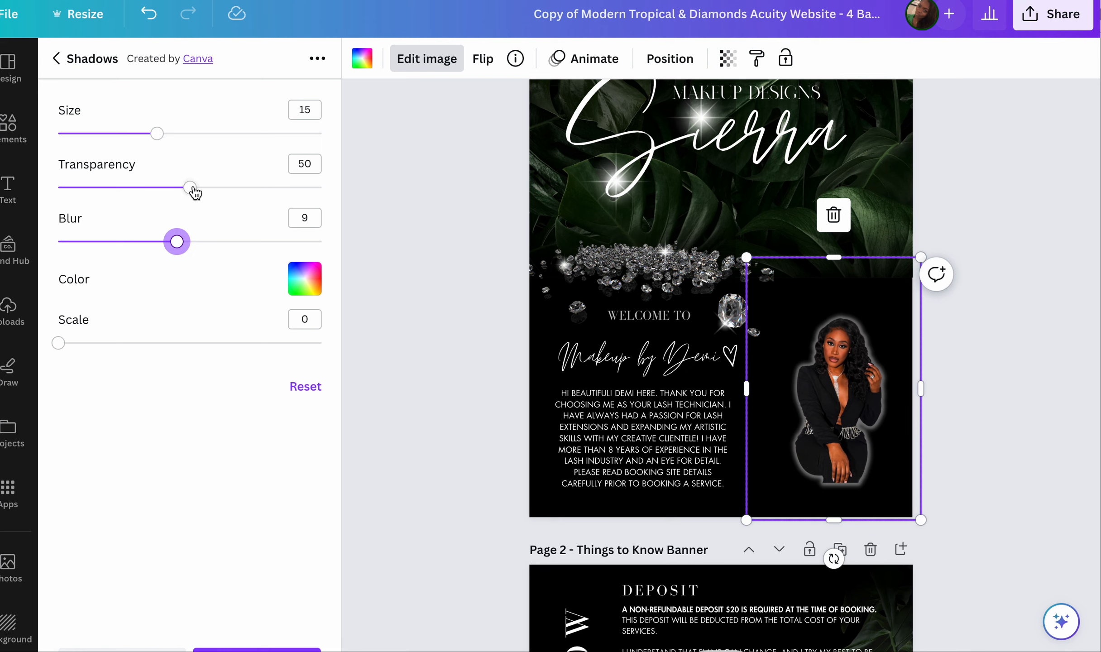
drag(192, 193, 295, 187)
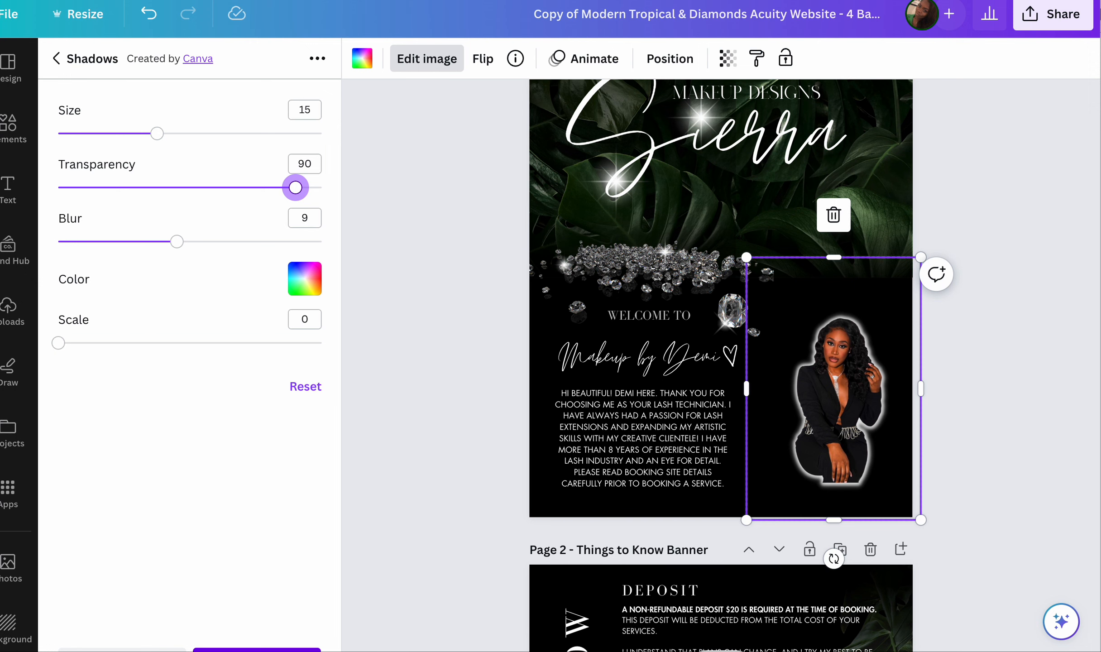
click(281, 649)
click(427, 505)
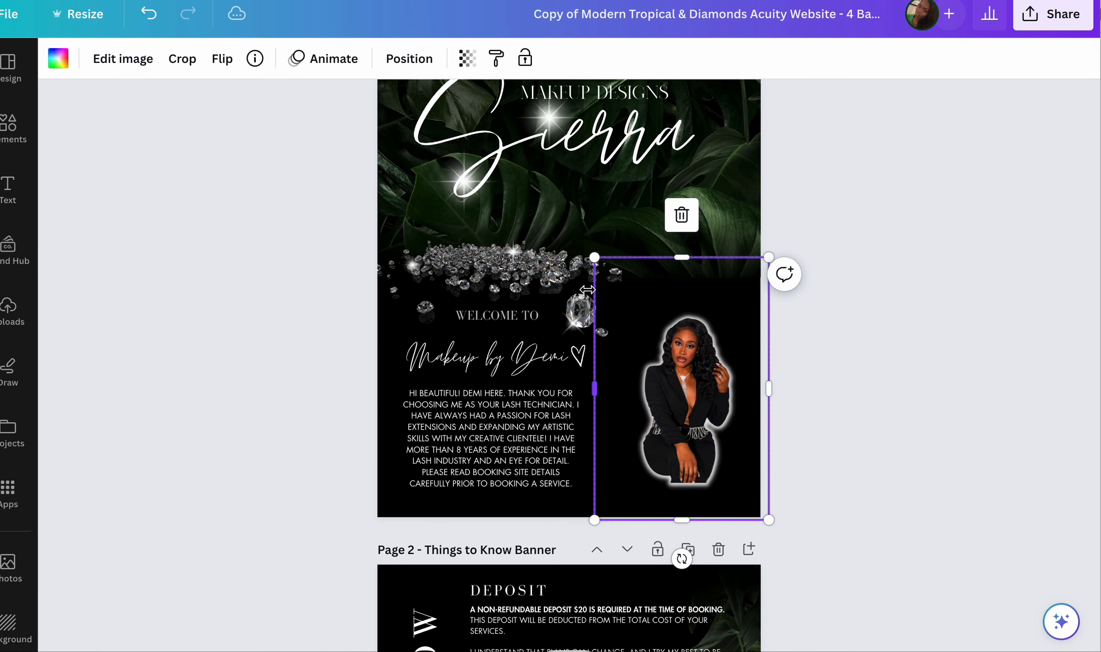
- Enlarge the glowing portrait and position it beside the welcome text, with its lower part running off the cover banner's bottom edge
drag(593, 258, 487, 184)
drag(688, 329, 688, 347)
drag(533, 227, 514, 222)
drag(661, 338, 670, 342)
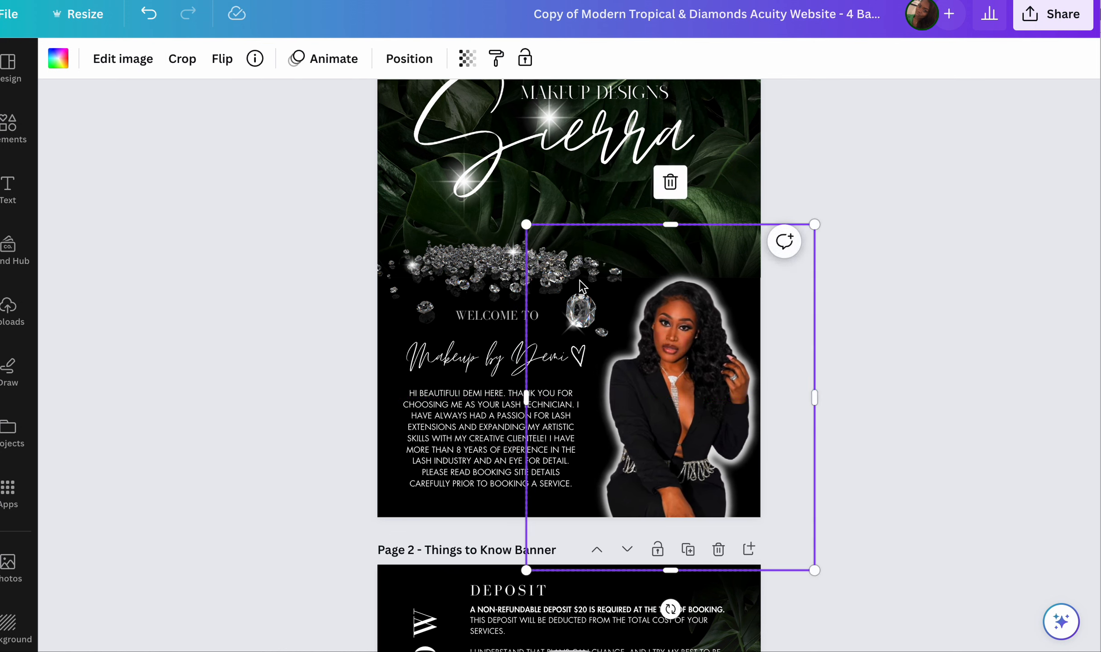
click(834, 358)
scroll(834, 358, up, 2)
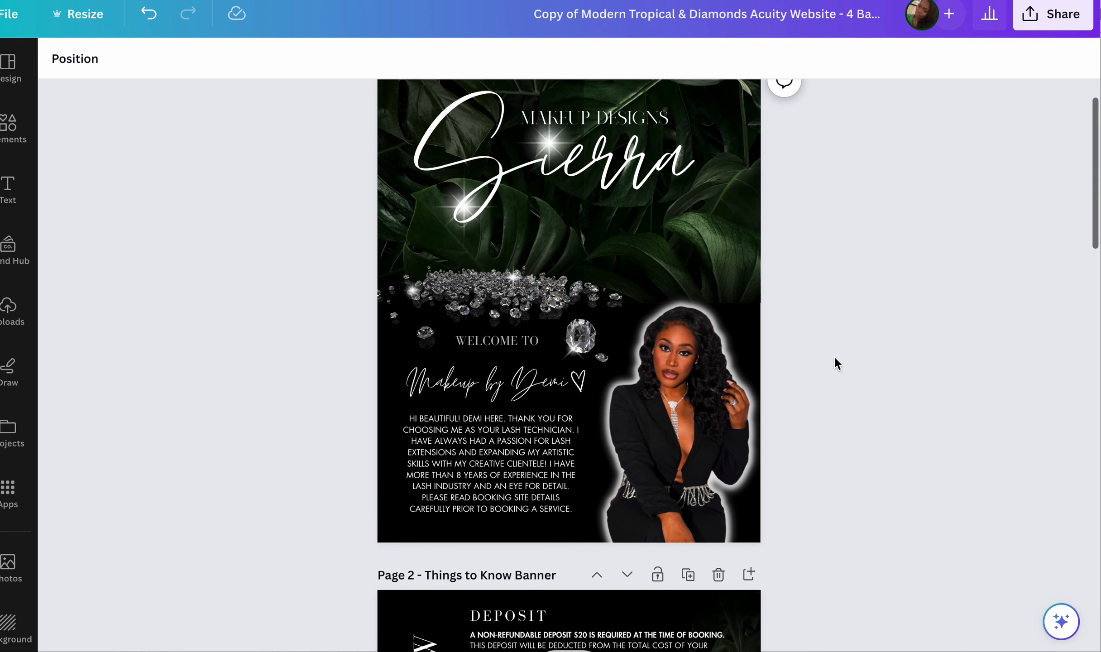
scroll(834, 358, down, 1)
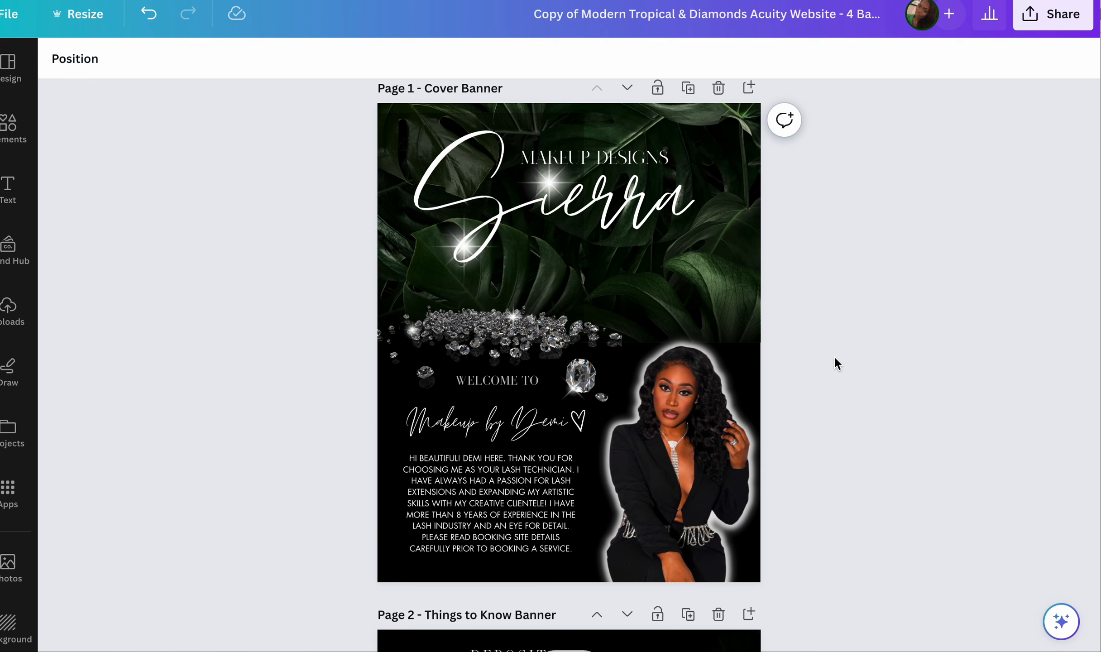
- Review the deposit, late, cancellation and guests policy texts on the Things to Know banner
scroll(834, 359, down, 10)
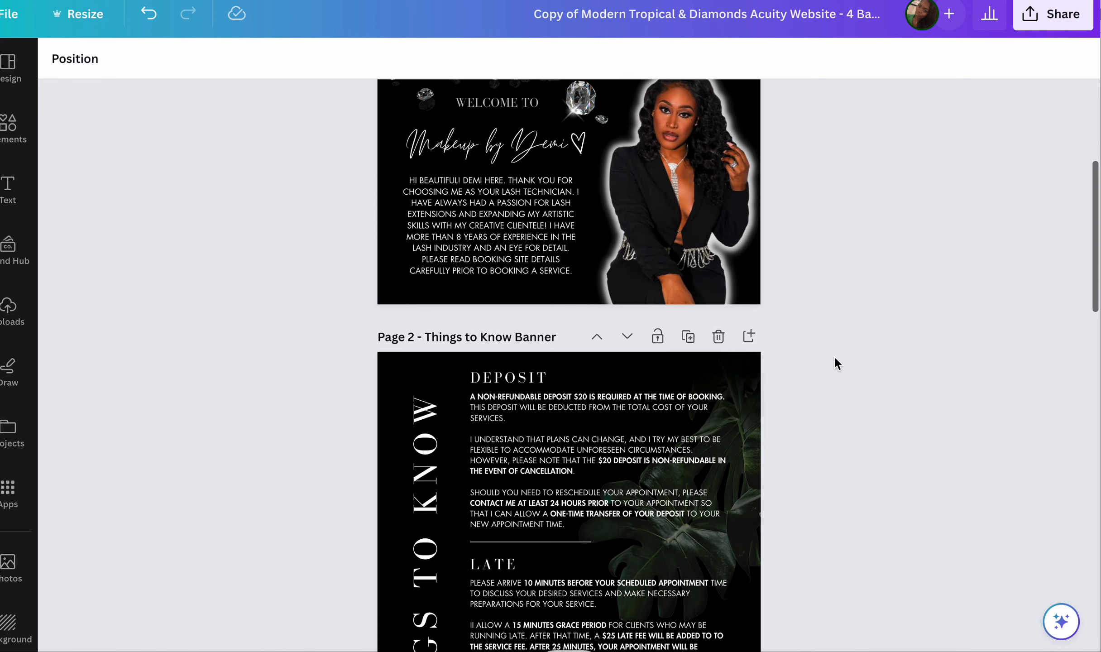
scroll(834, 358, down, 3)
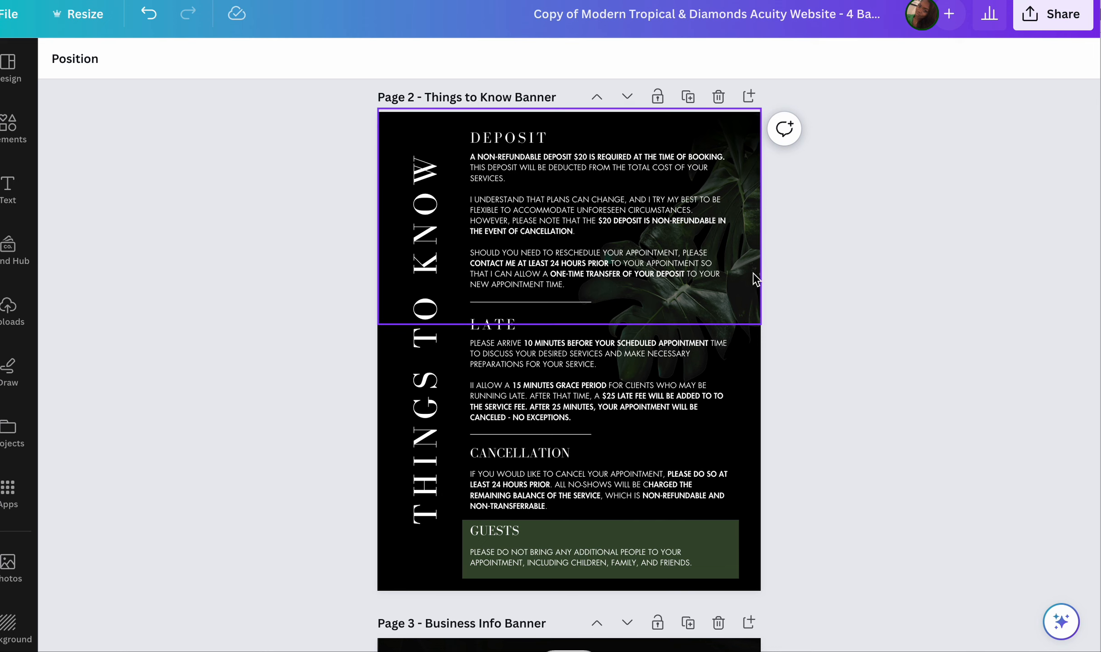
click(753, 365)
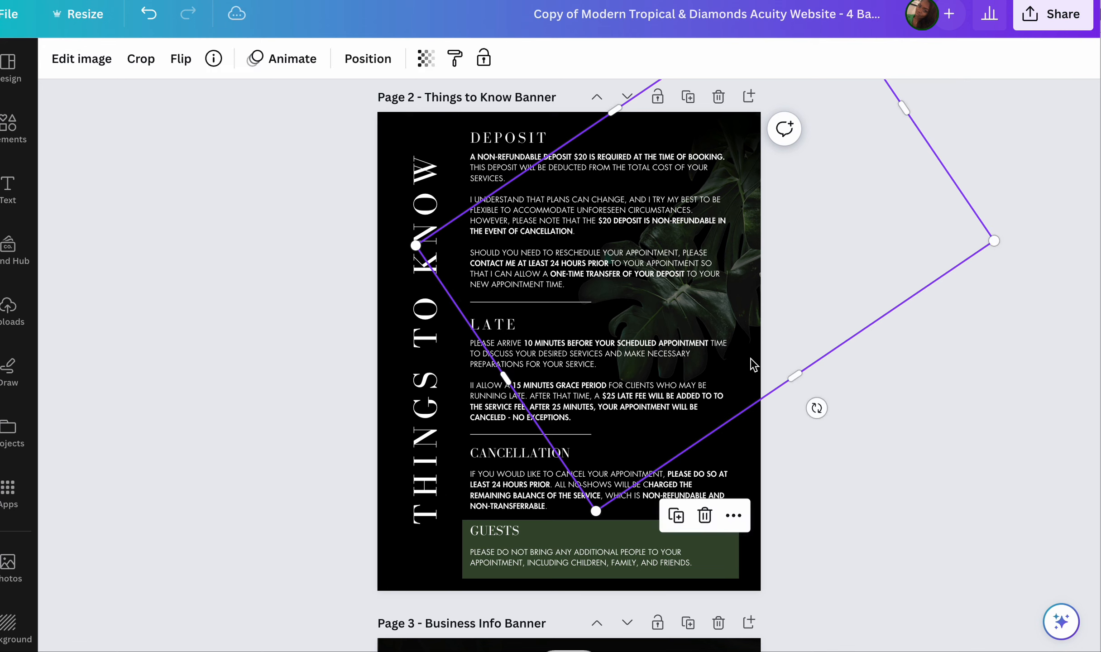
click(885, 424)
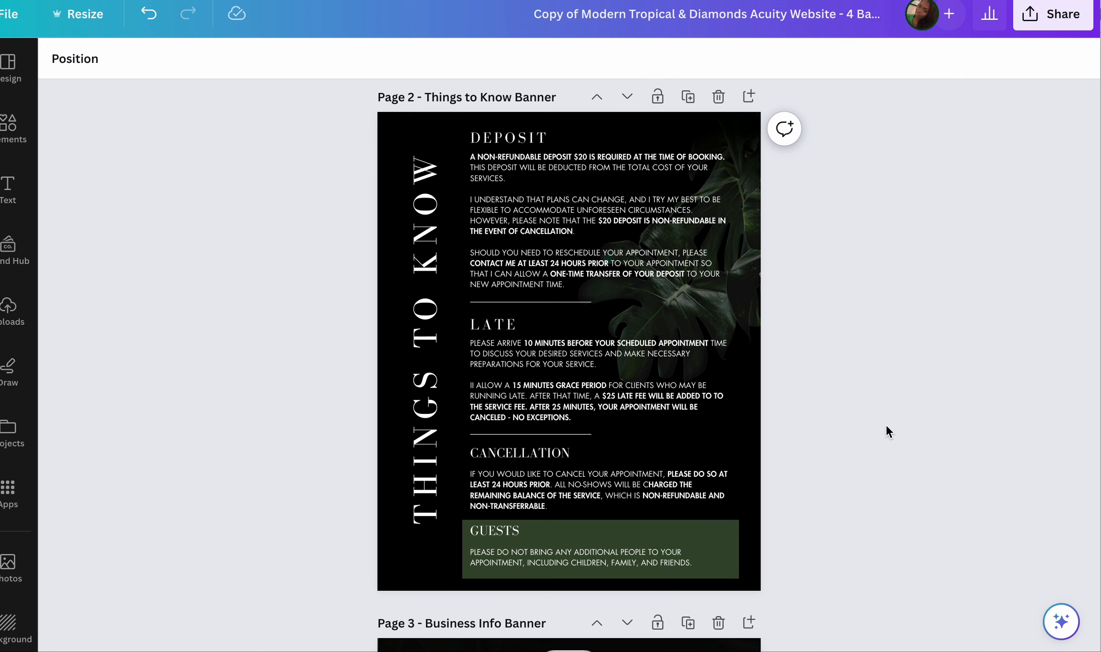
click(556, 243)
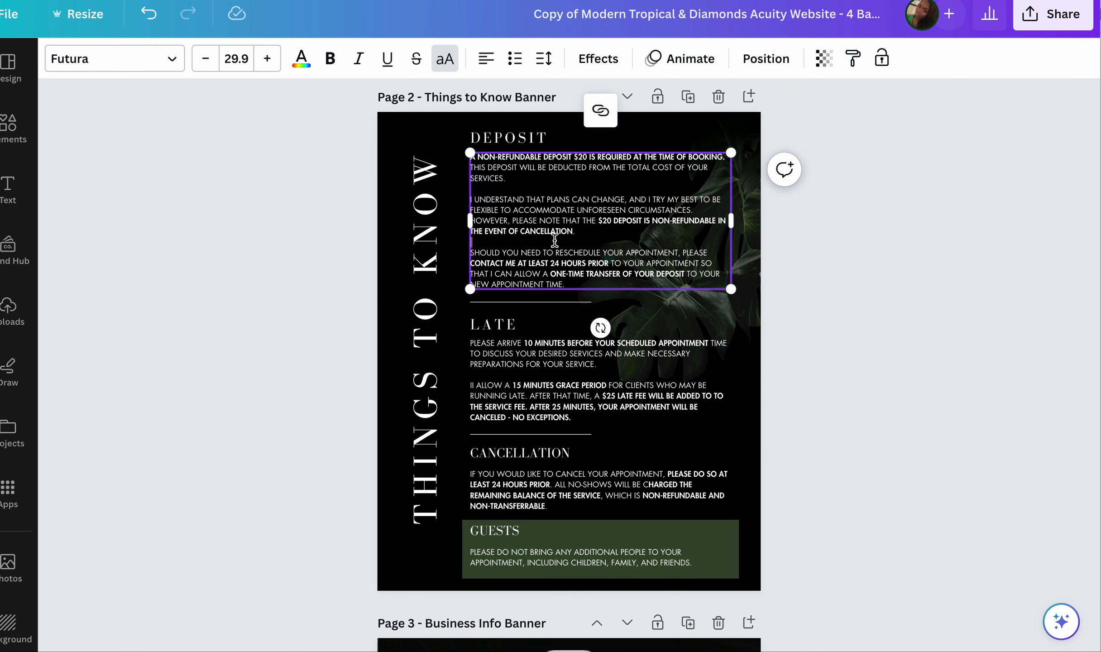
click(582, 284)
text(PJDPA)
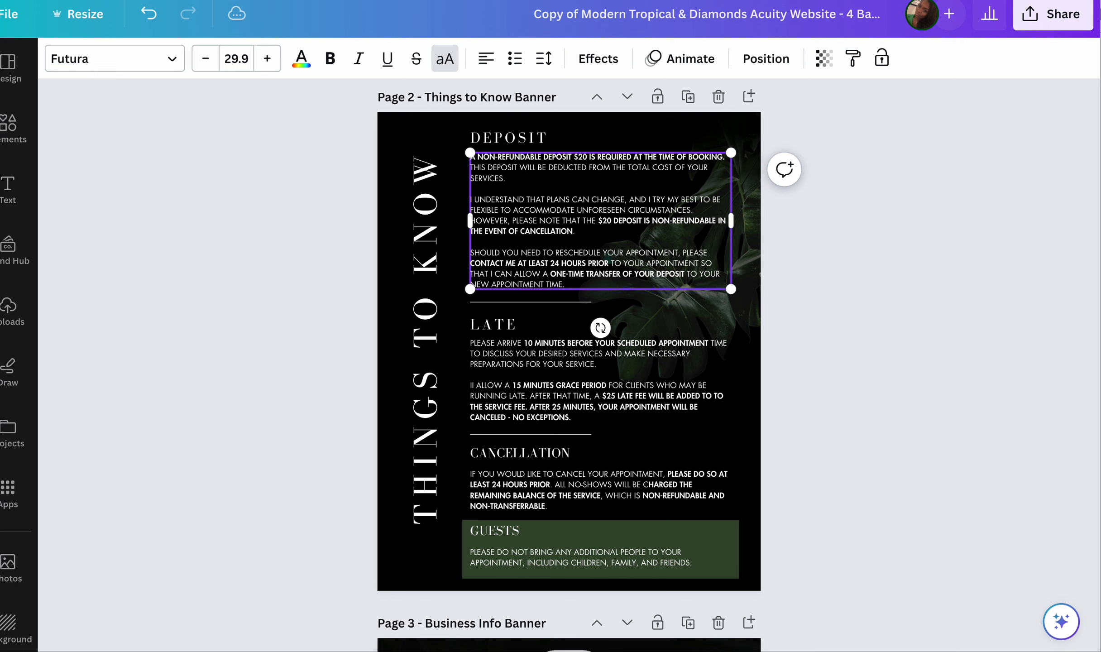
scroll(675, 398, down, 1)
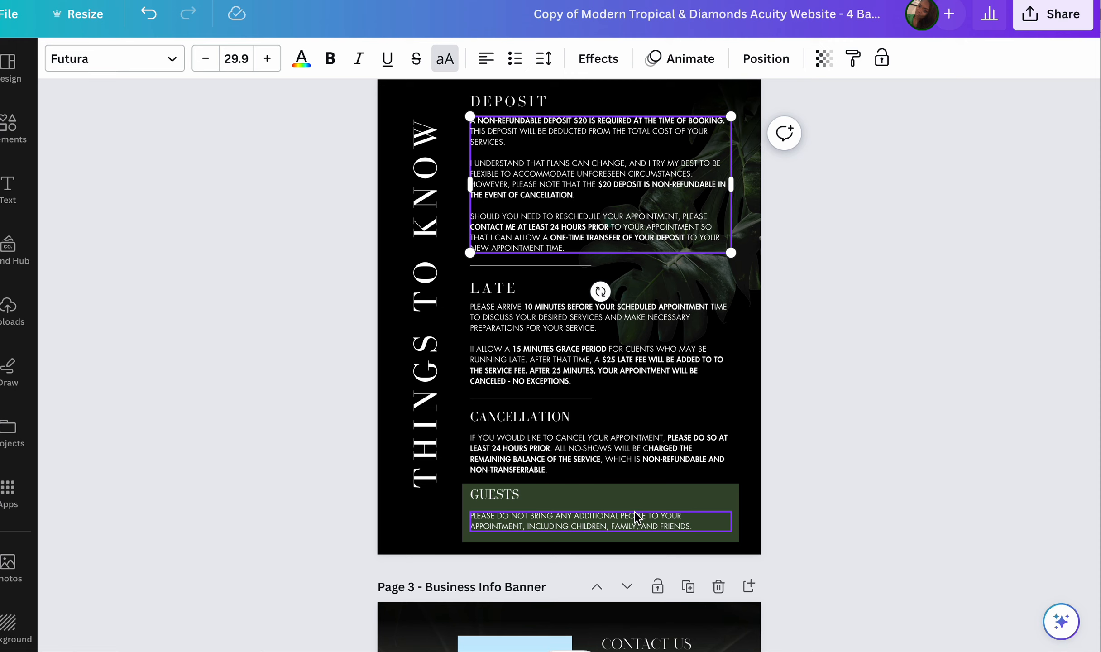
click(844, 505)
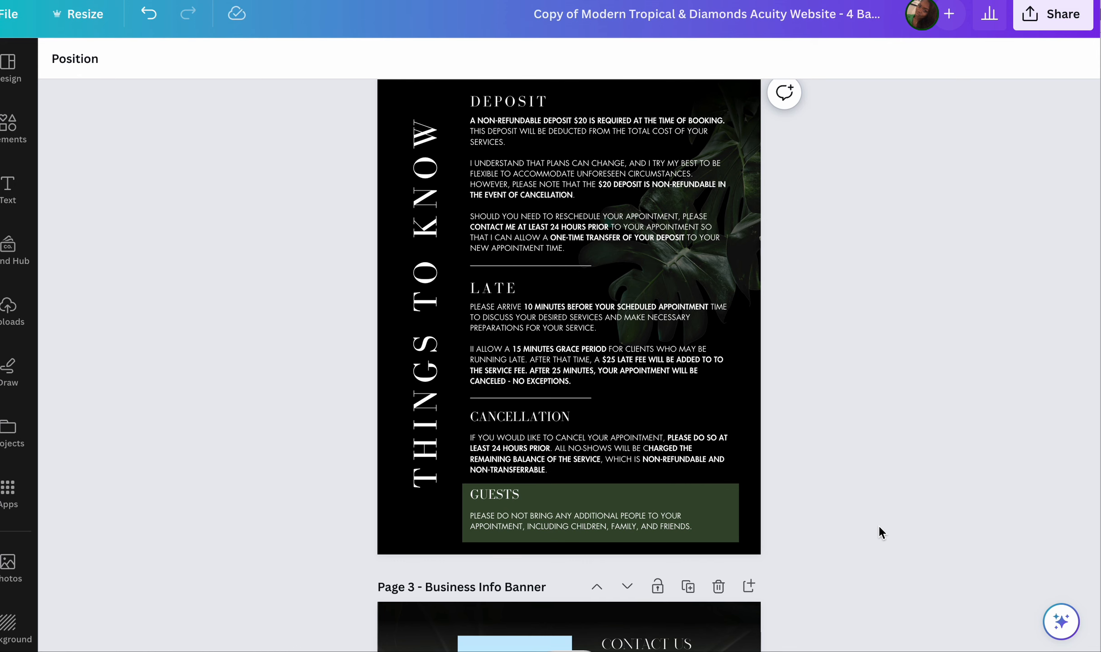
- Insert the uploaded photo of the short-haired woman and place it in the tall rectangular frame on the Business Info banner
scroll(879, 526, down, 8)
scroll(879, 526, down, 3)
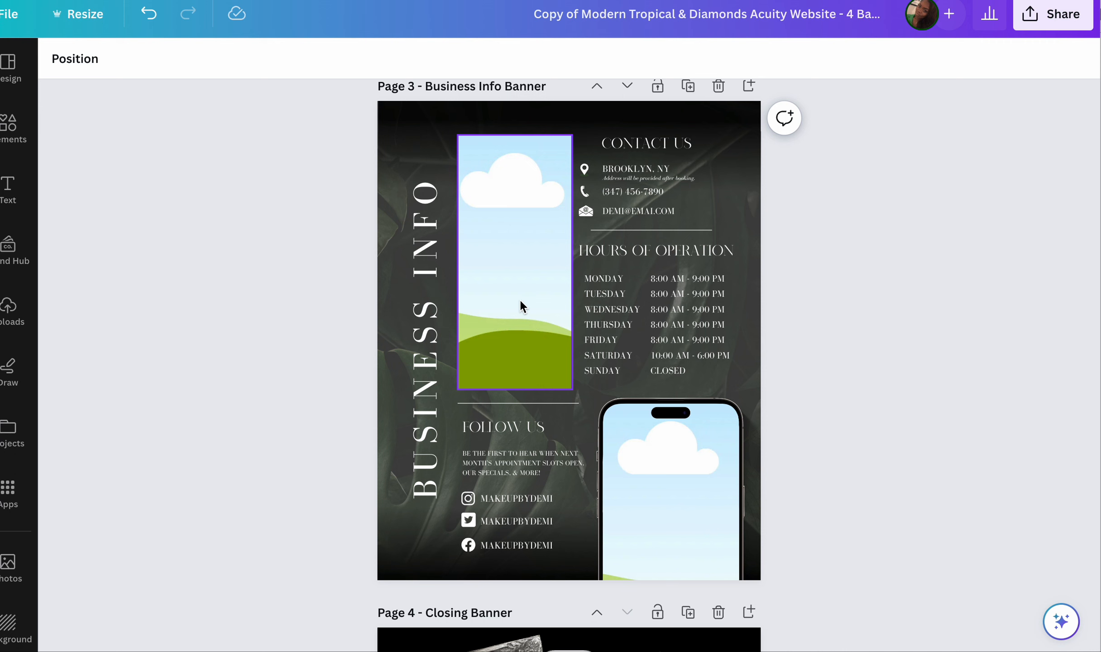
click(9, 310)
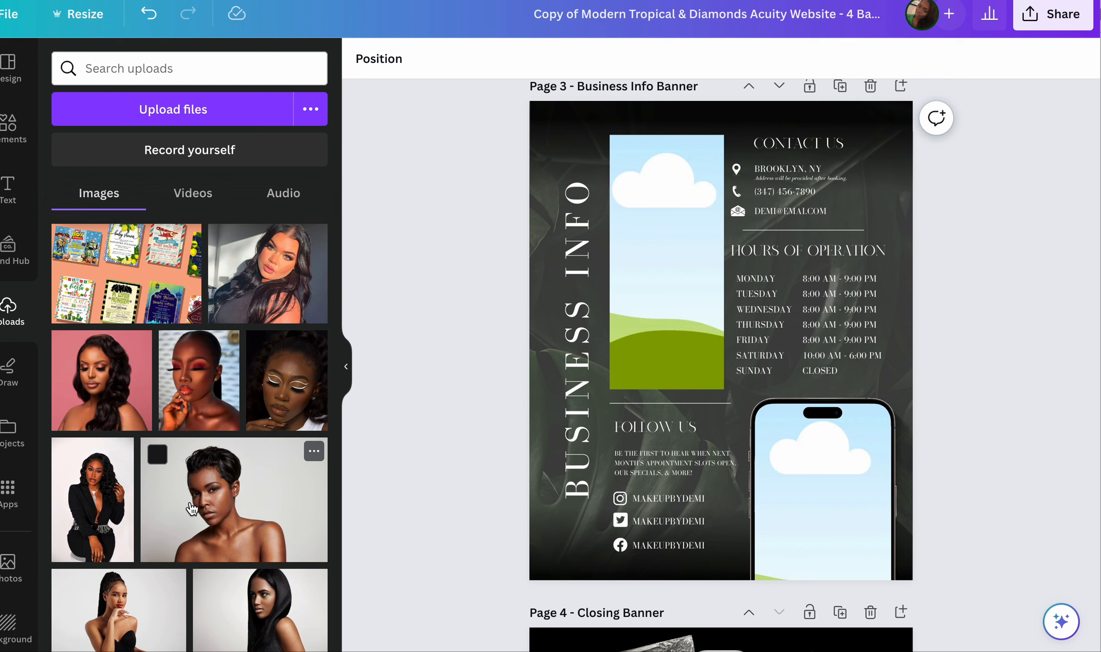
scroll(192, 509, down, 5)
scroll(196, 573, up, 3)
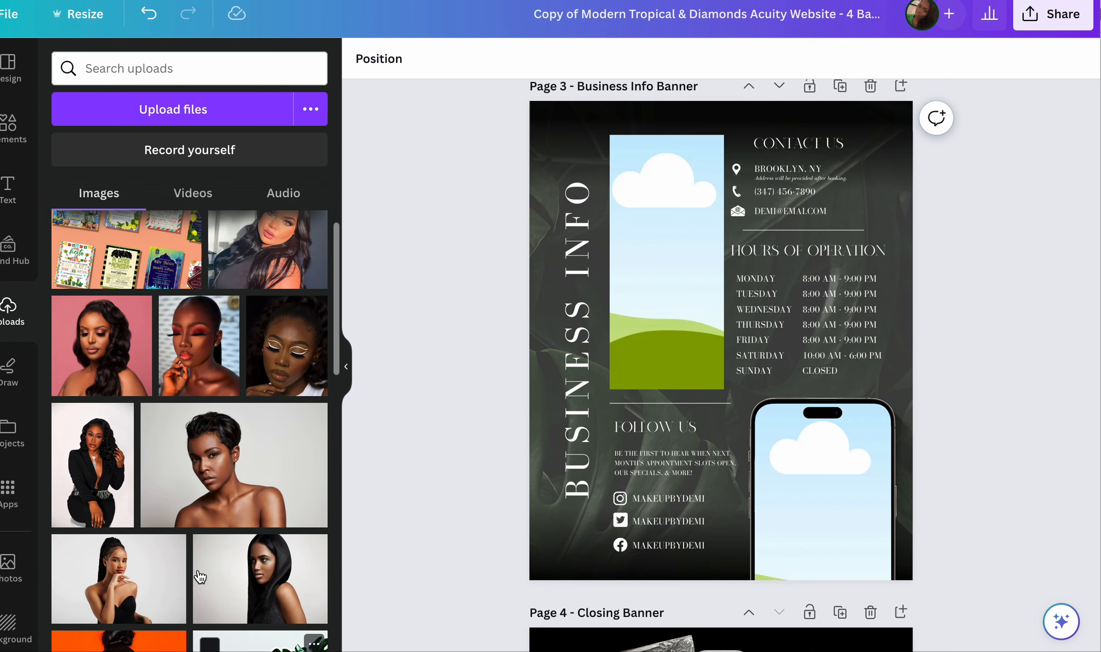
scroll(199, 577, up, 1)
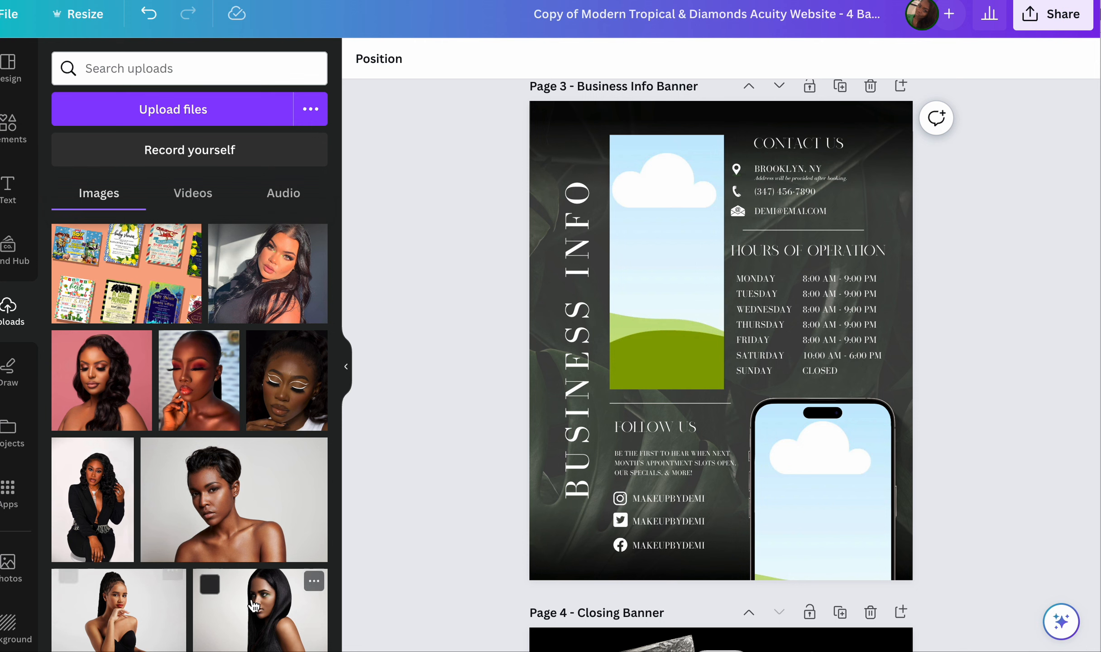
click(223, 519)
click(454, 410)
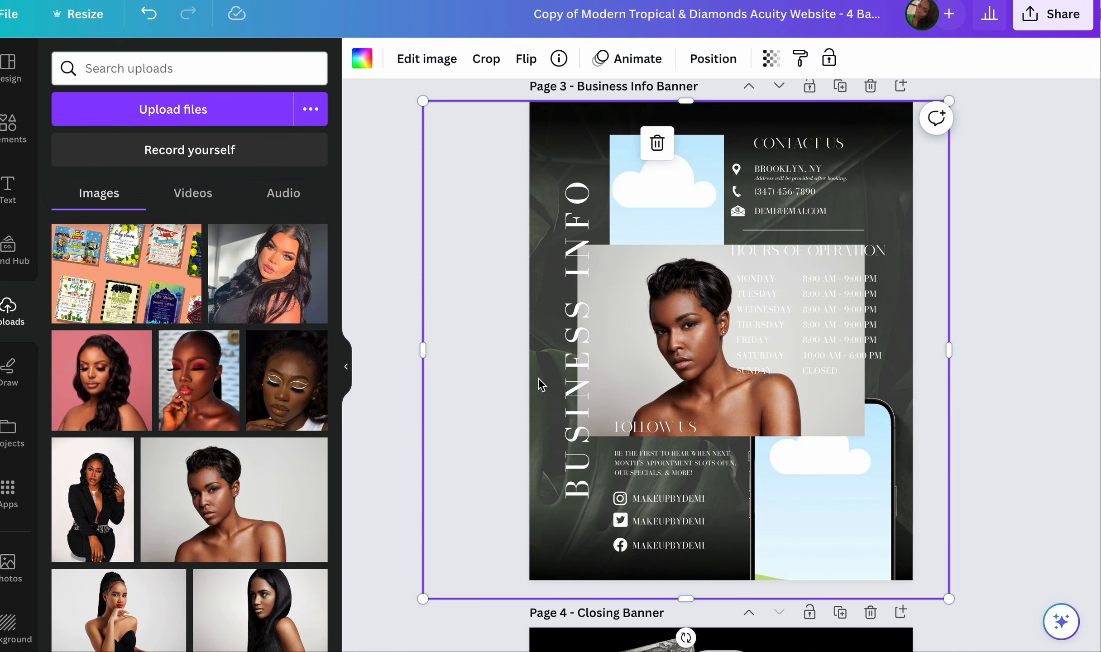
click(346, 367)
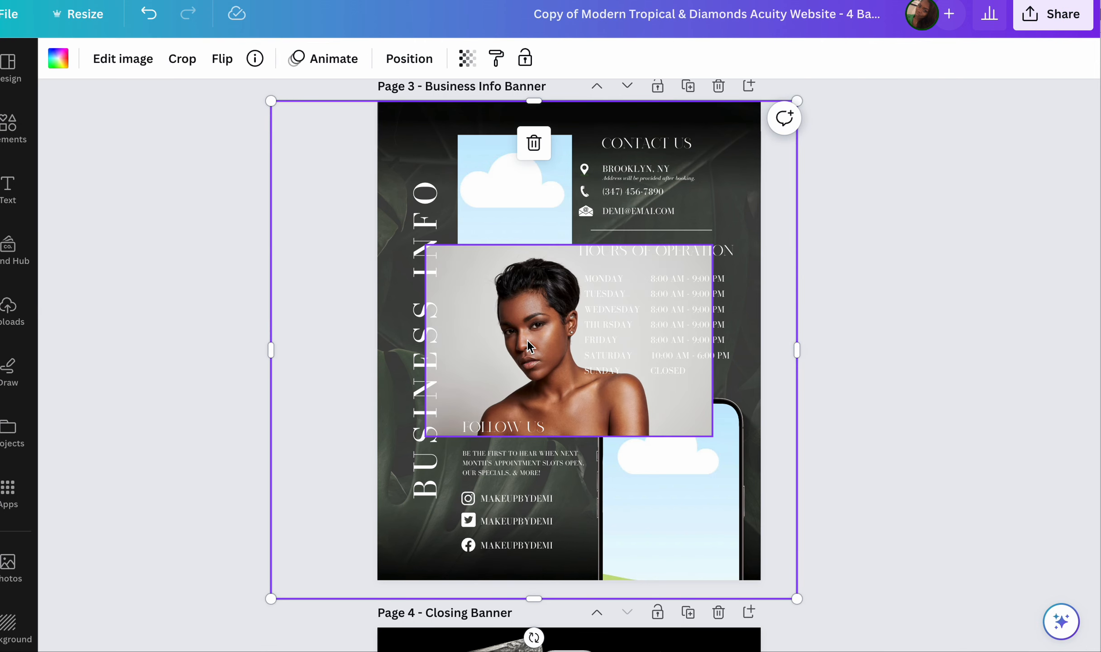
drag(528, 340, 505, 275)
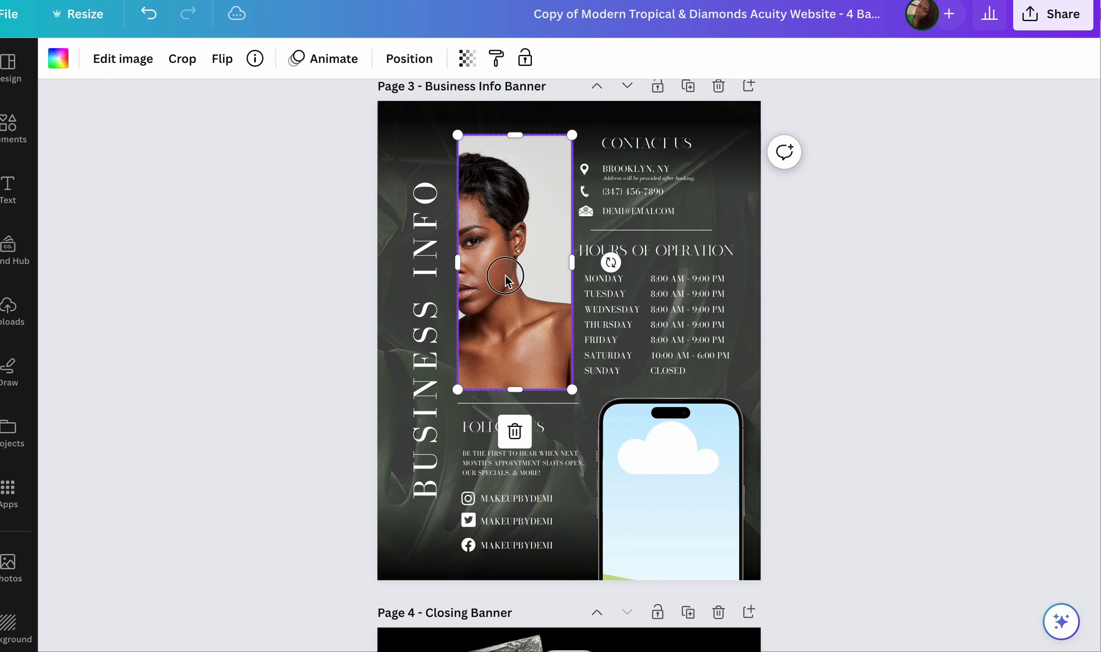
- Shift the short-haired woman's photo to the right within its frame so her whole face is shown
double_click(505, 274)
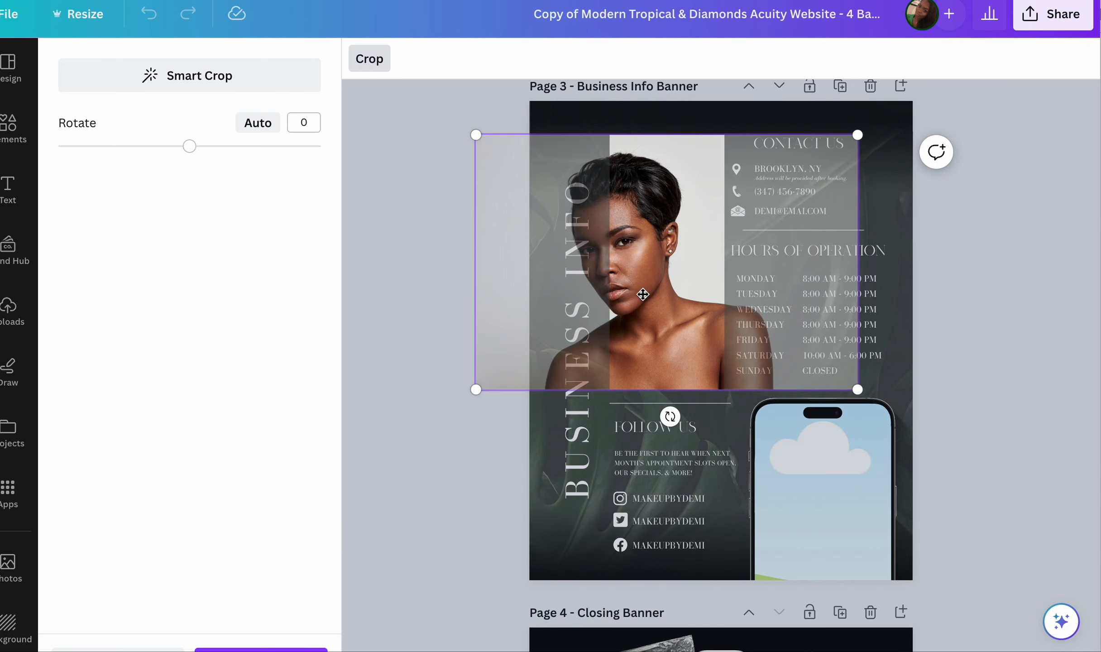
drag(643, 294, 695, 292)
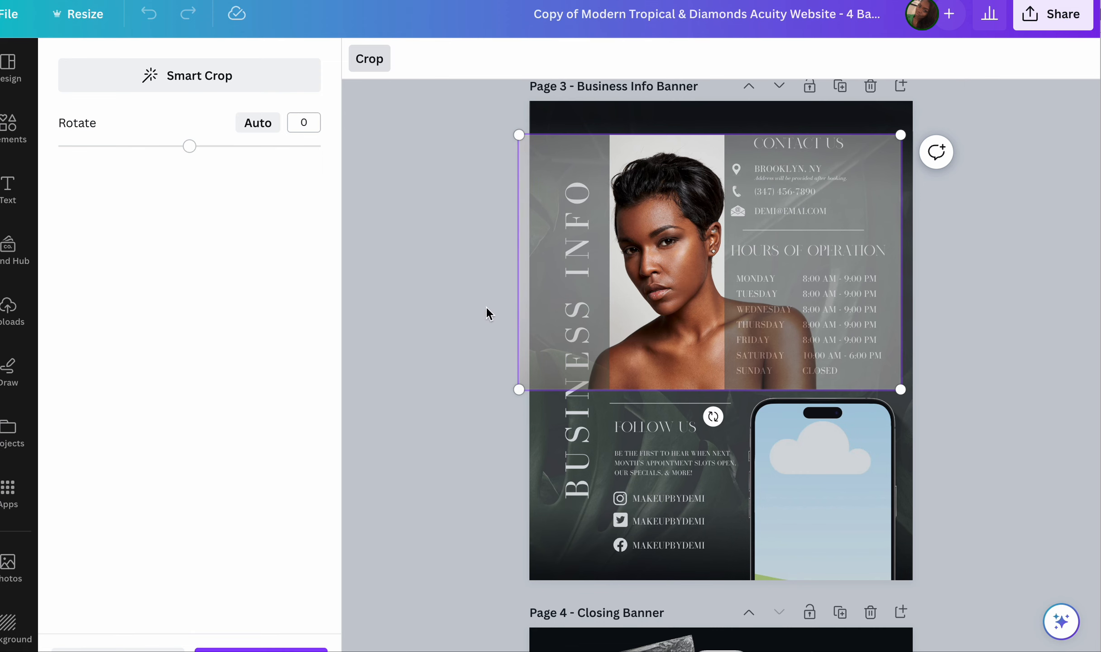
click(299, 645)
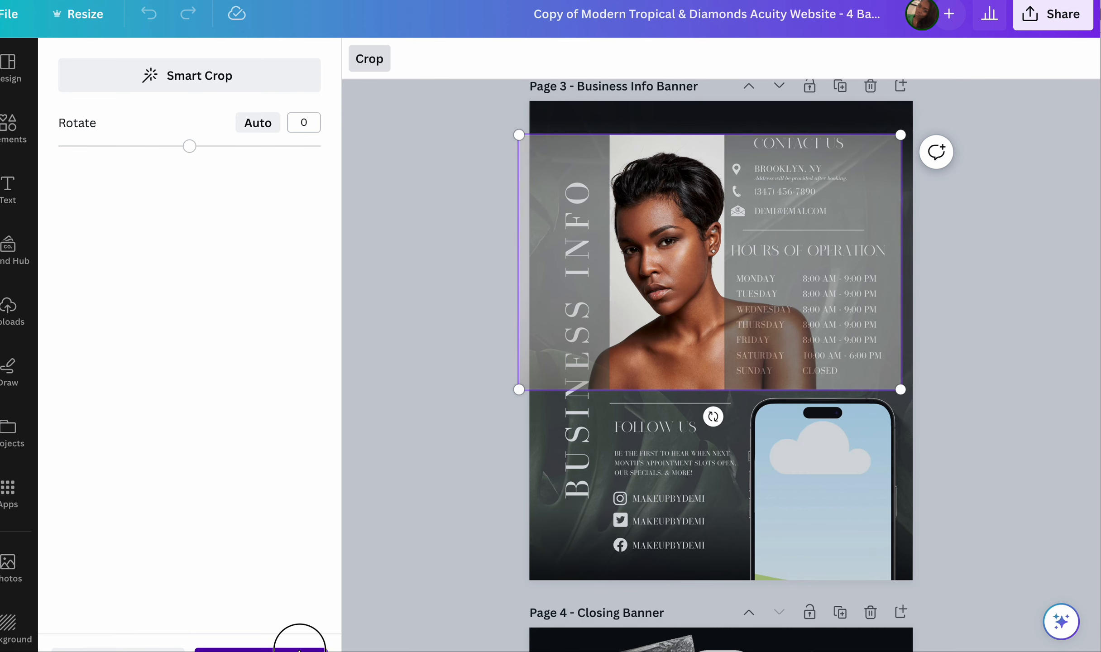
click(902, 266)
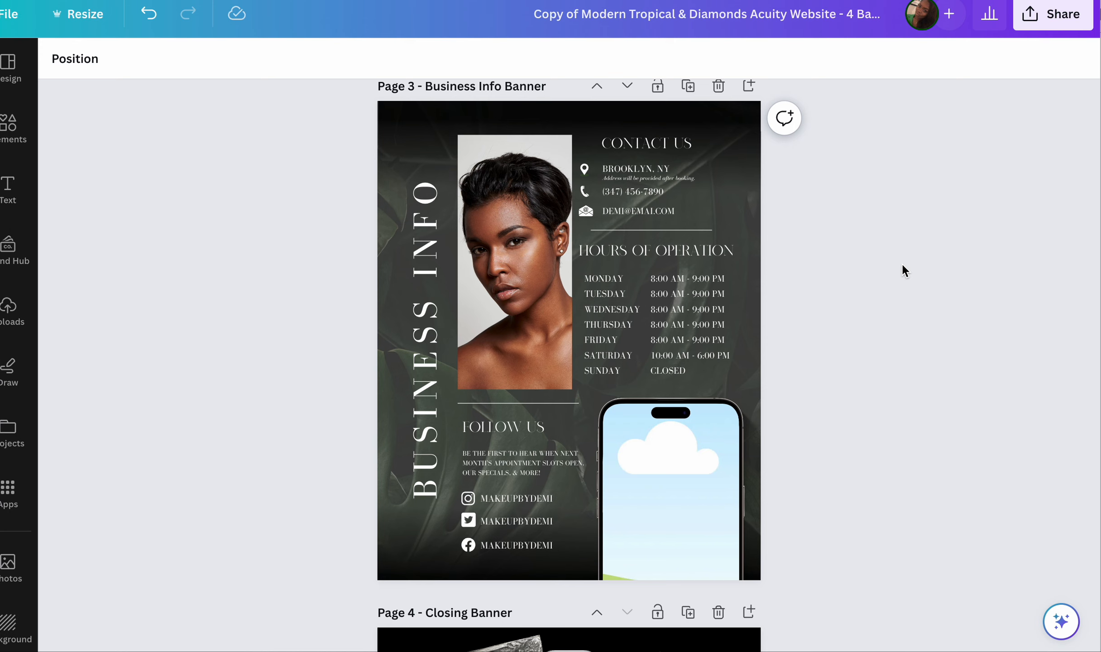
- Review the contact details, hours of operation and social media handles on the Business Info banner
click(717, 468)
scroll(717, 466, down, 1)
scroll(717, 467, up, 4)
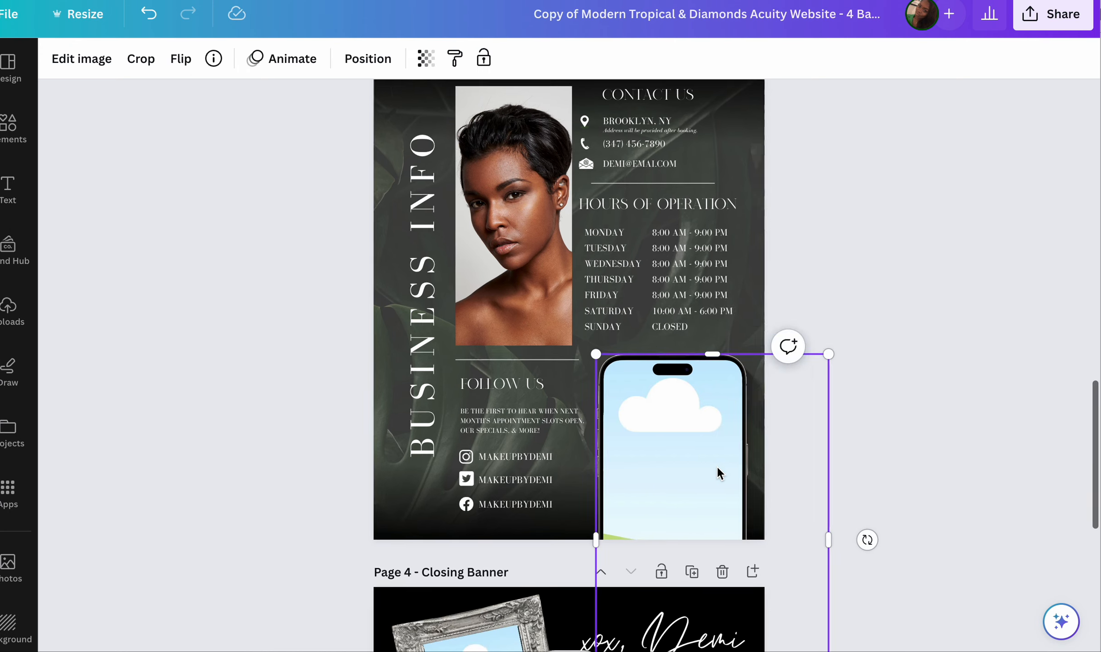
scroll(717, 466, up, 4)
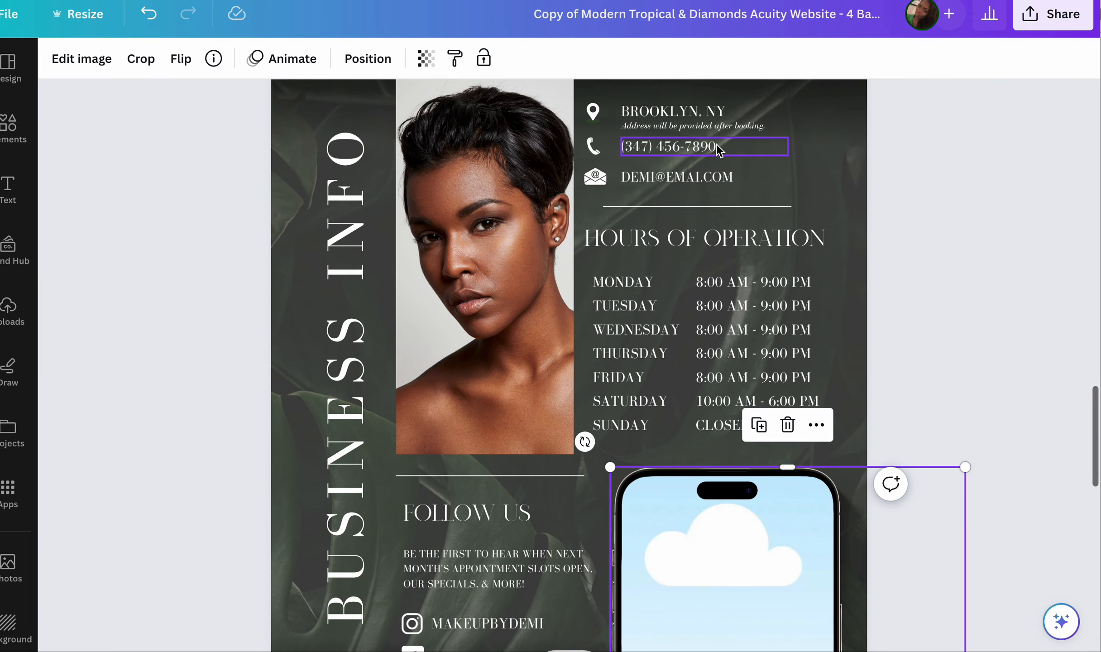
scroll(696, 231, up, 3)
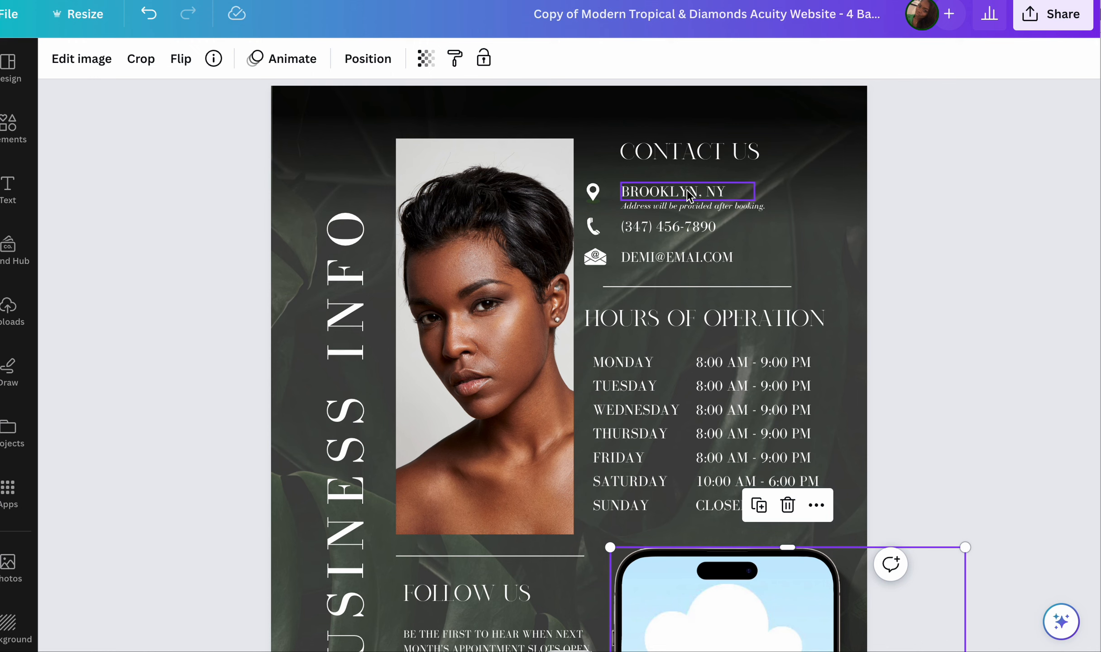
scroll(691, 256, down, 3)
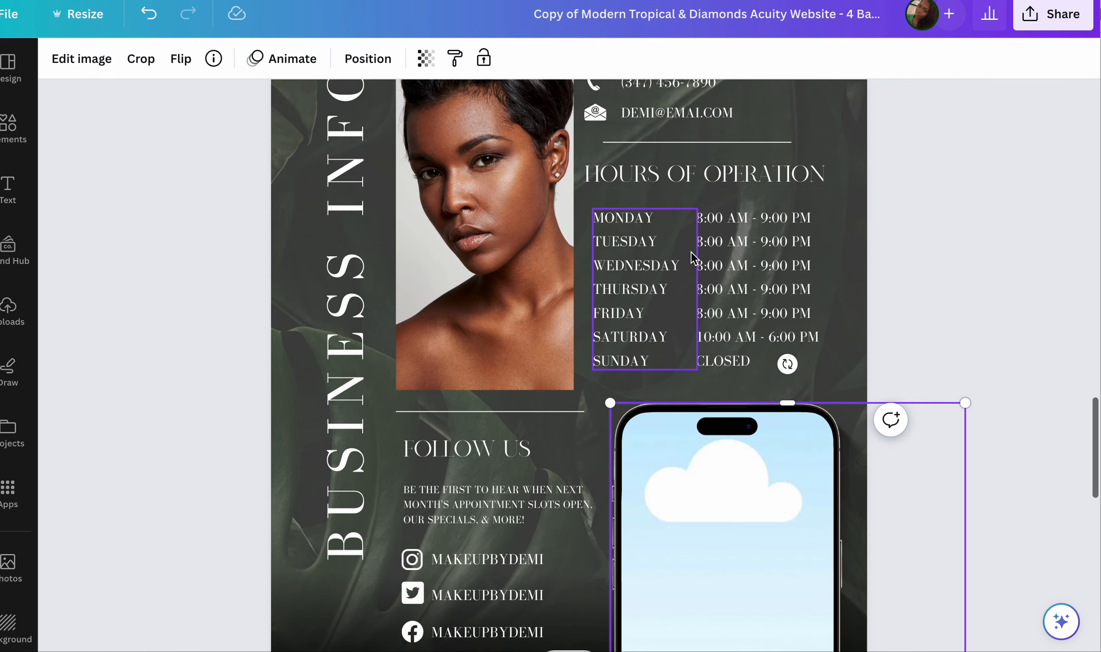
scroll(691, 255, down, 3)
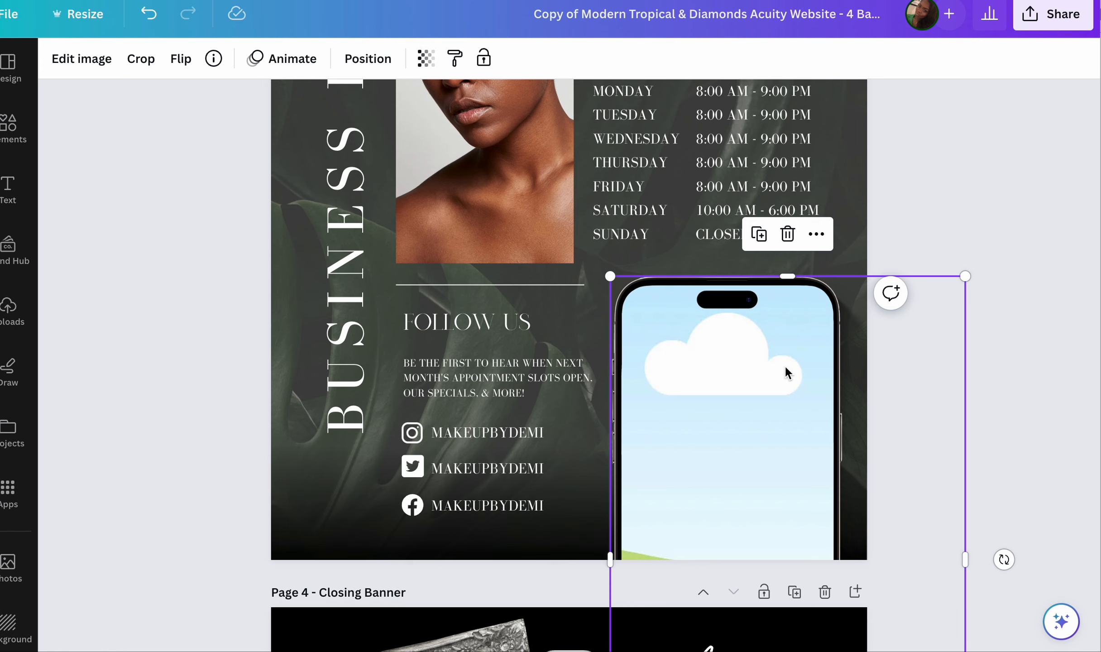
- Try to send the phone mockup on the Business Info banner backward, including all the way to the back layer
right_click(818, 330)
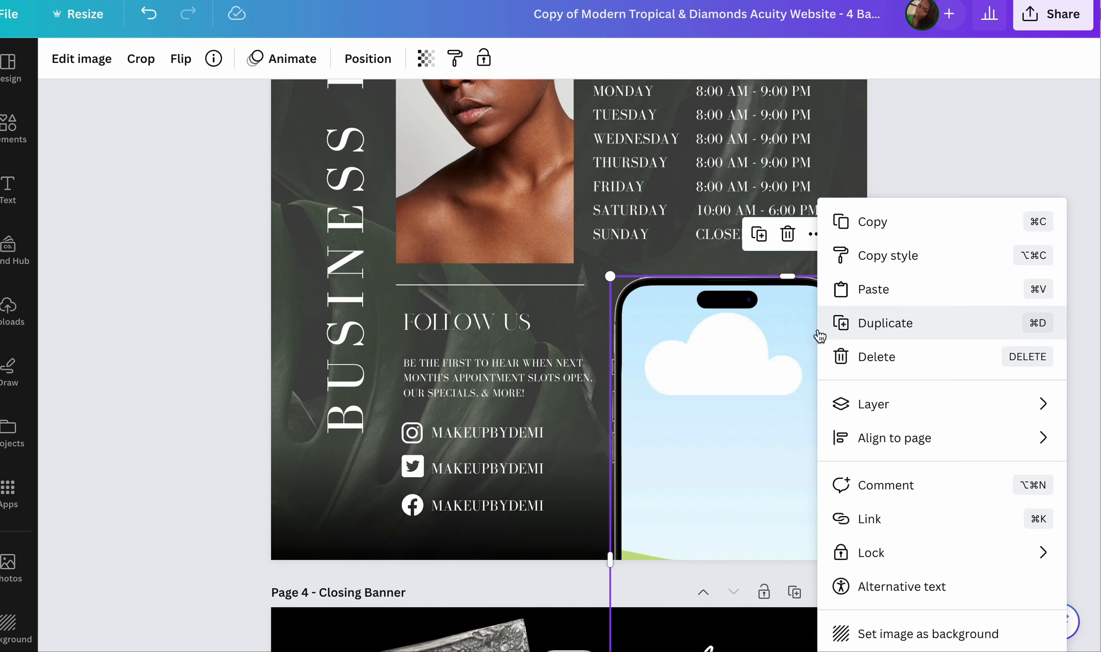
mouse_move(860, 453)
mouse_move(872, 413)
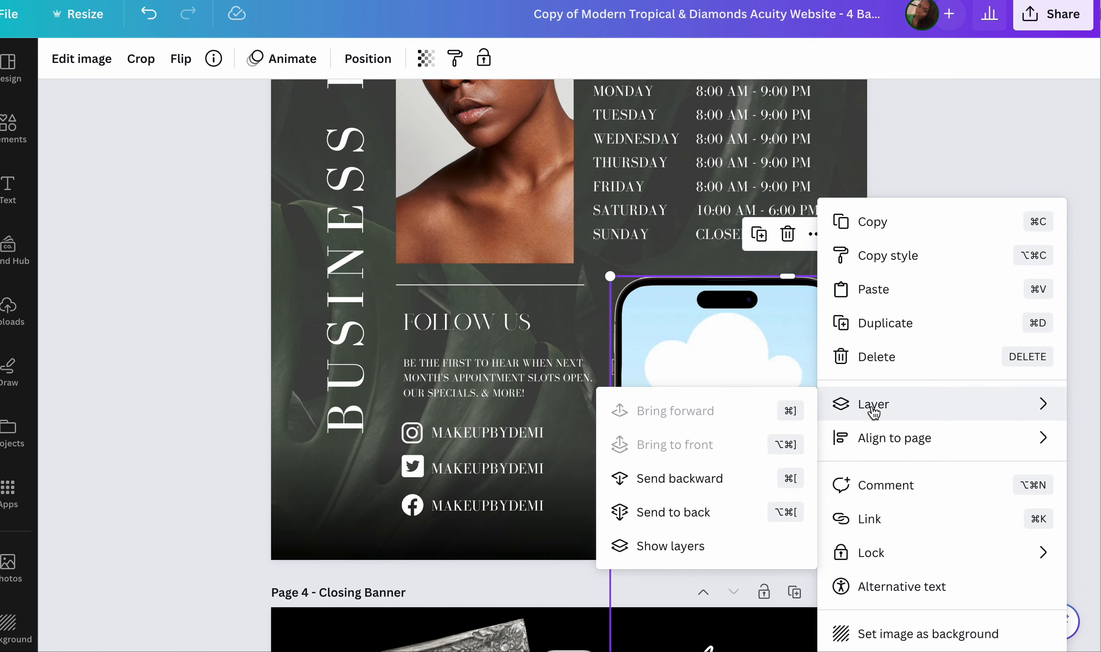
click(713, 481)
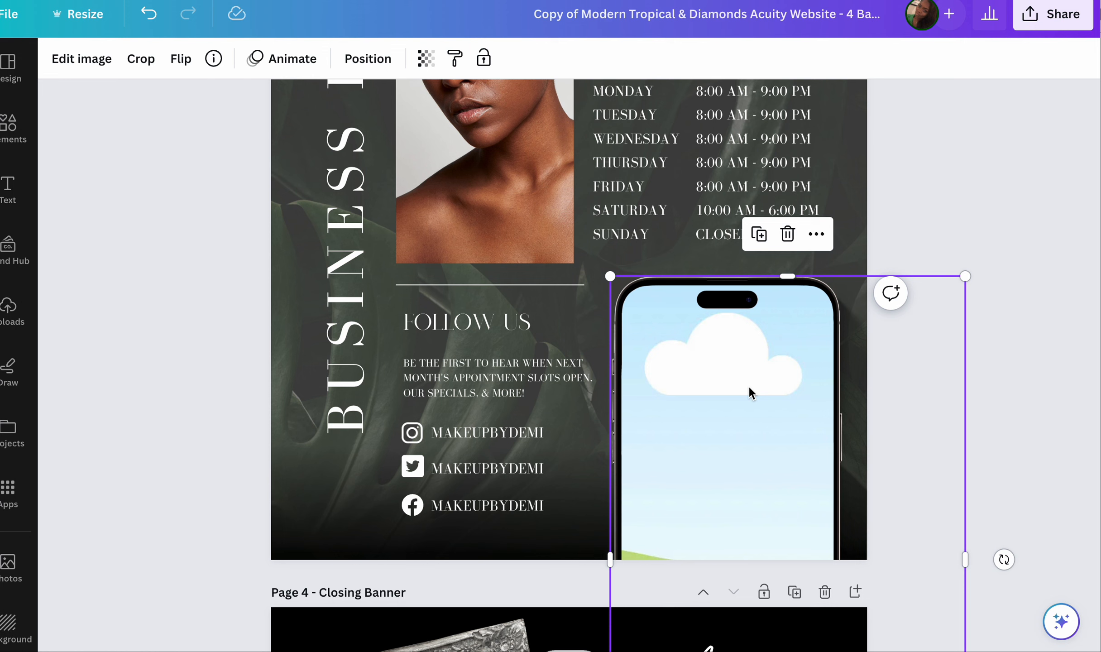
right_click(748, 392)
mouse_move(806, 414)
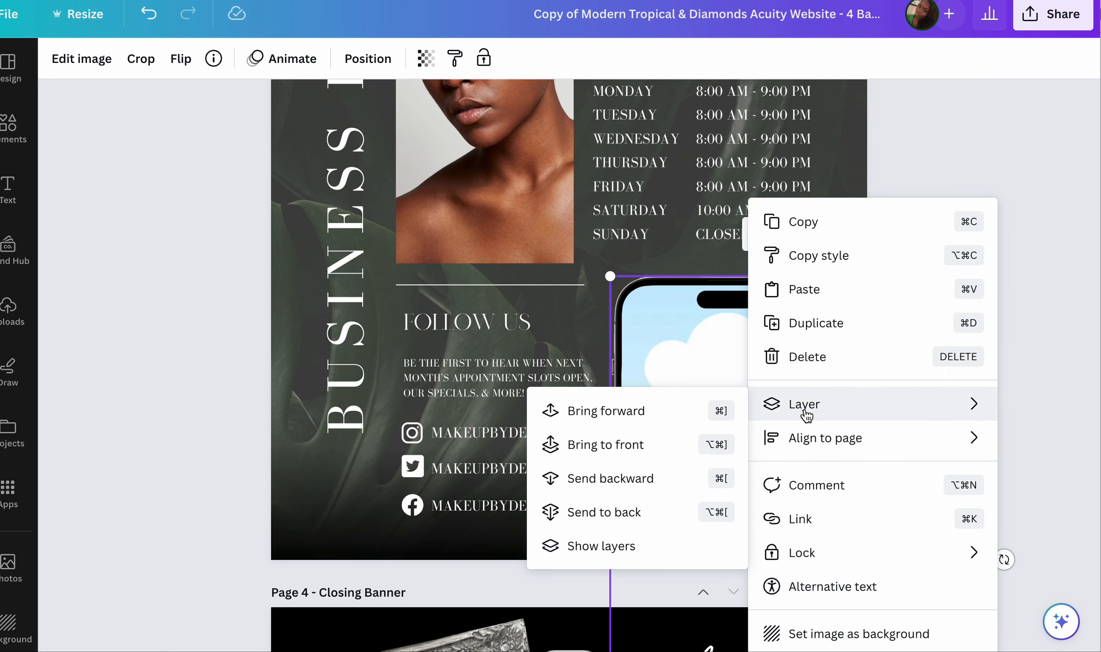
click(627, 509)
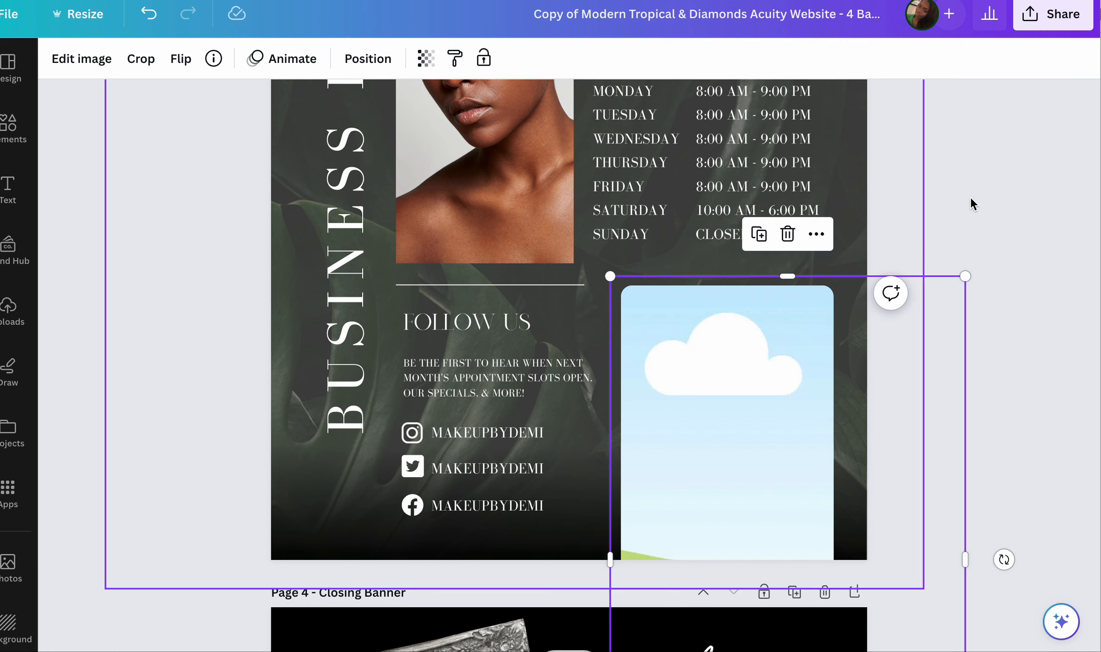
- Undo the small shift of the picture frame and the phone mockup's move to the back layer
click(1004, 186)
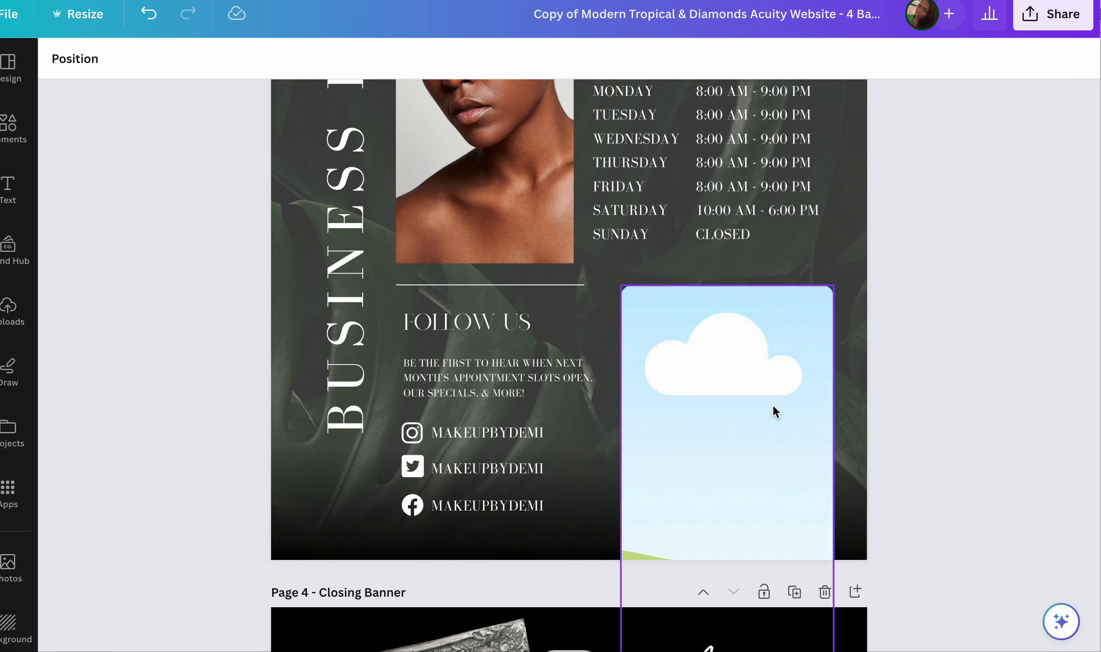
mouse_move(769, 406)
mouse_down()
mouse_move(683, 401)
mouse_move(771, 401)
mouse_up()
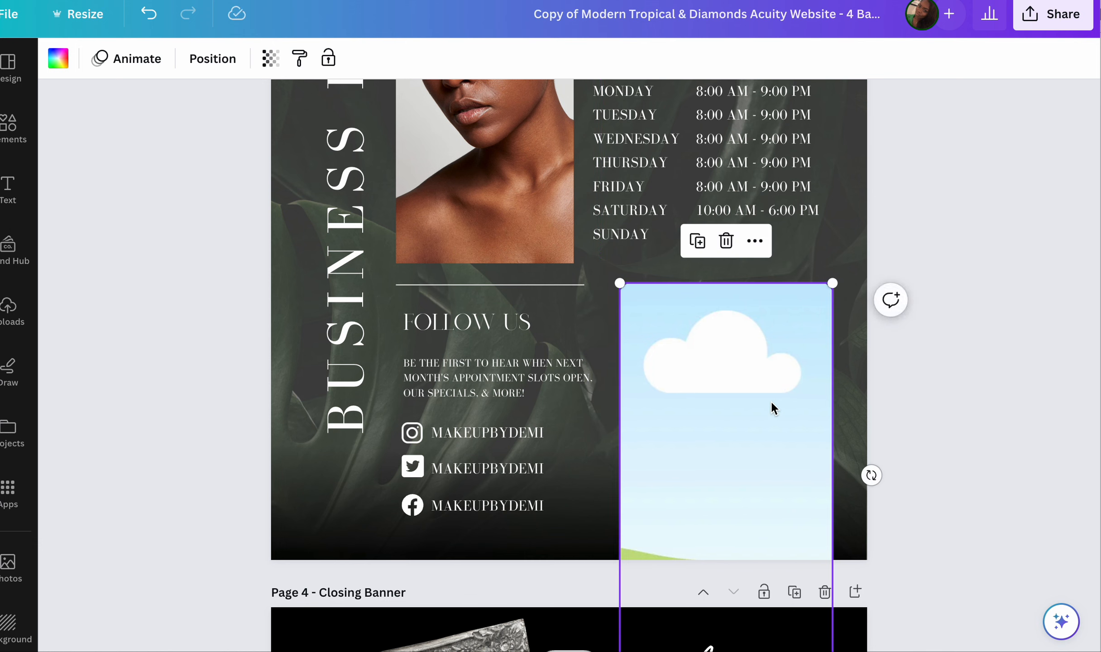
key(ctrl+z)
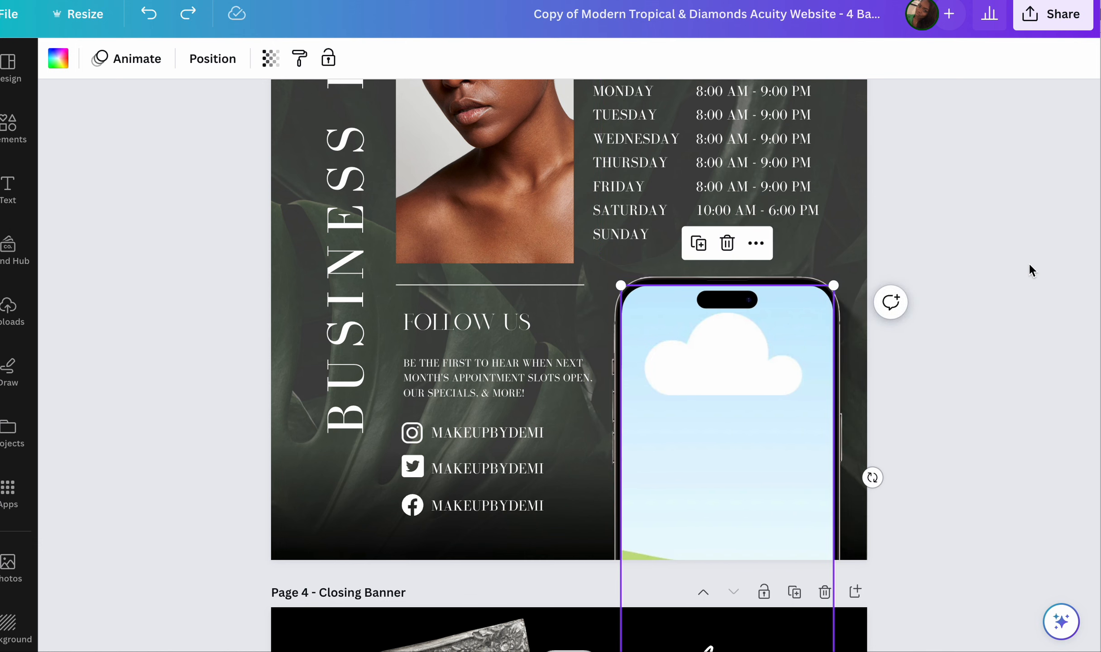
click(1051, 254)
- Move the phone mockup aside over the Follow Us section to uncover the picture frame behind it
click(783, 355)
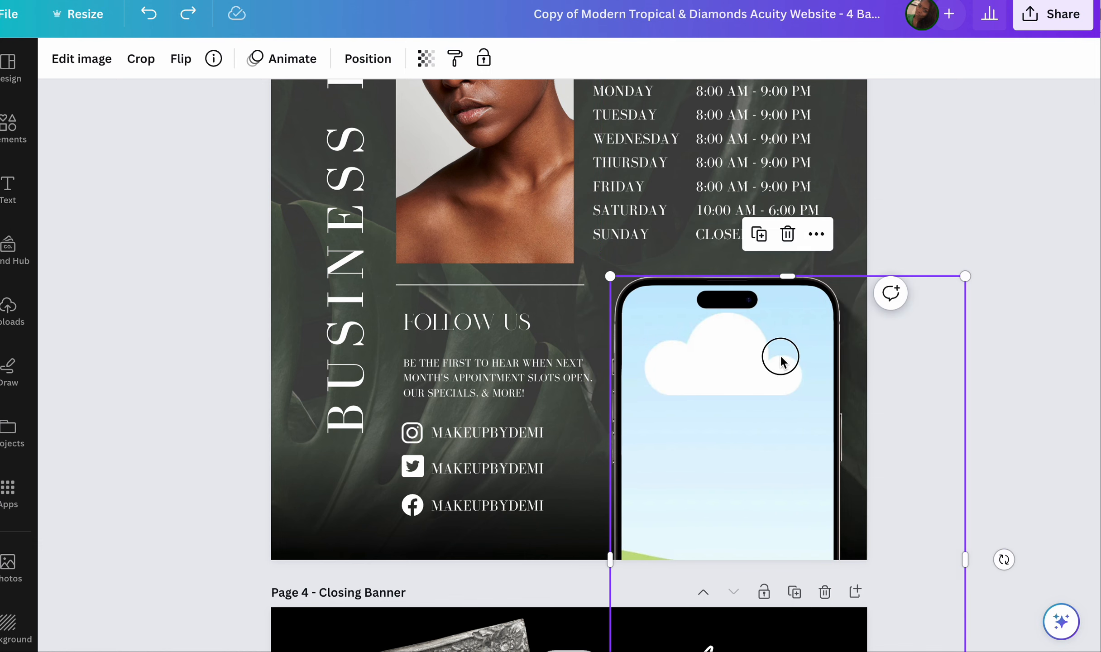
drag(782, 357, 516, 328)
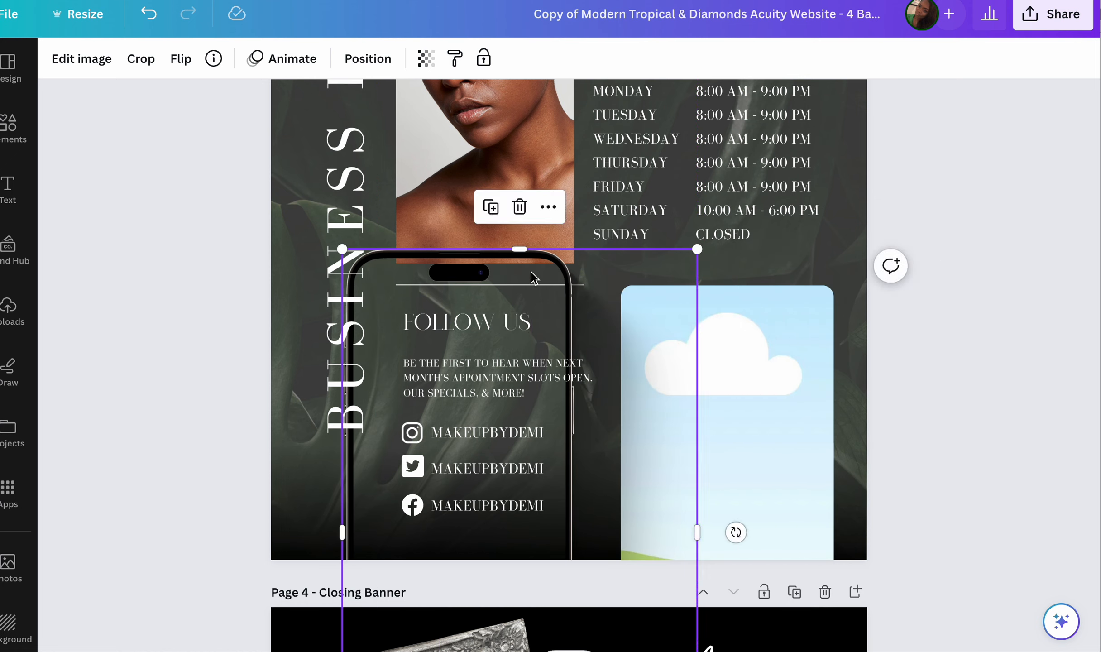
mouse_move(531, 271)
mouse_down()
mouse_move(626, 271)
mouse_move(542, 271)
mouse_up()
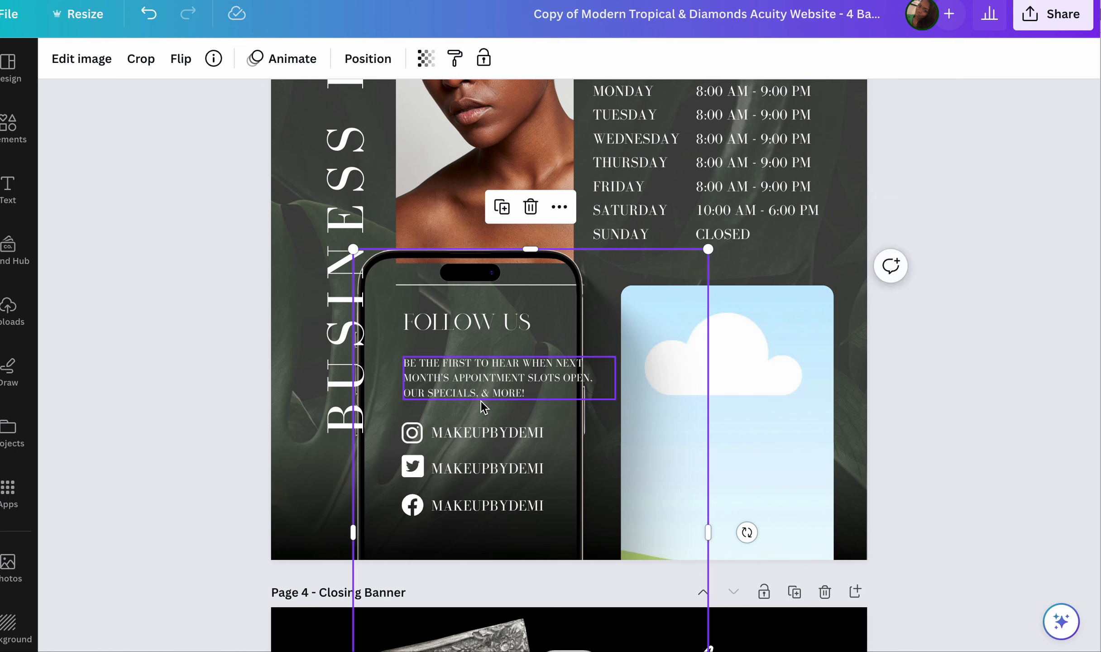
- Insert the uploaded photo of the woman with red eyeshadow and place it in the uncovered phone-screen frame
click(761, 319)
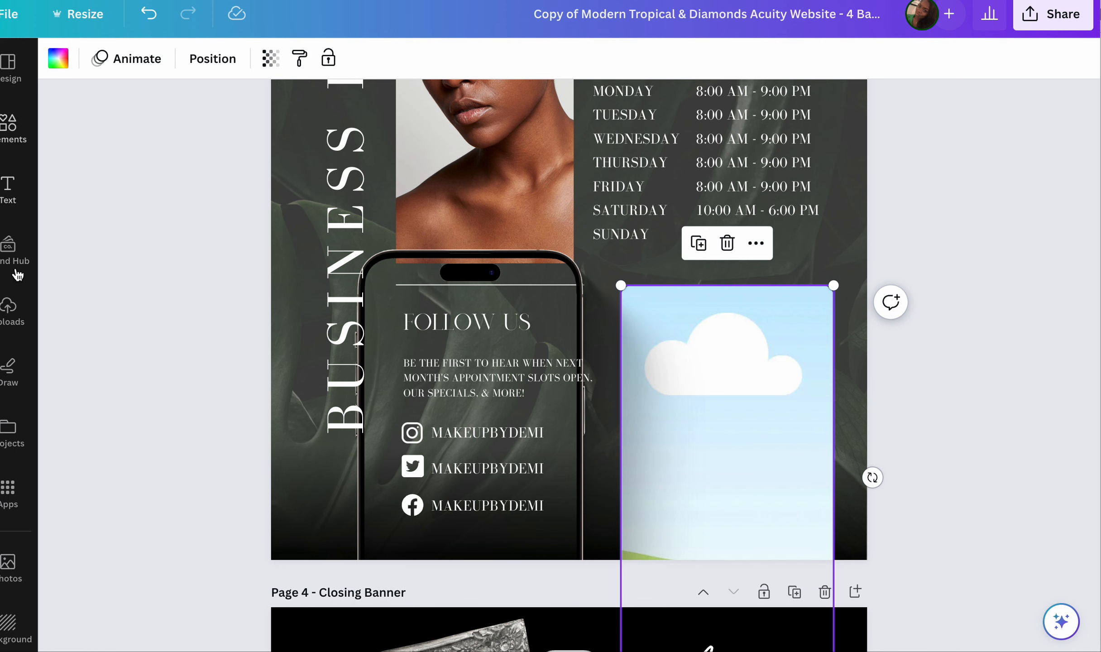
click(17, 314)
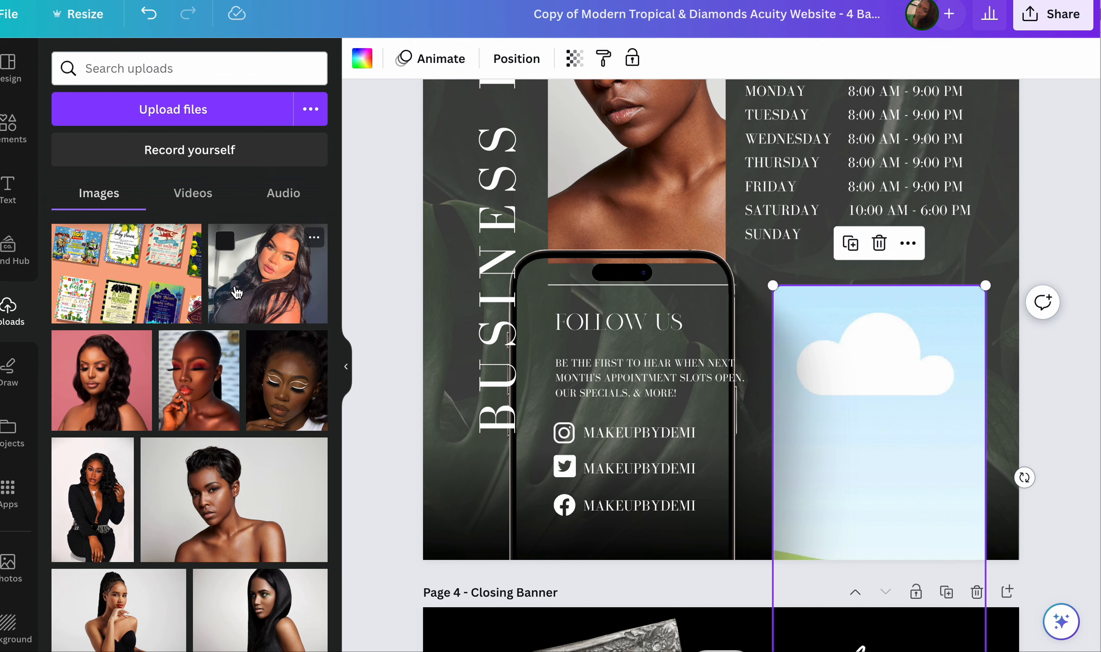
click(190, 379)
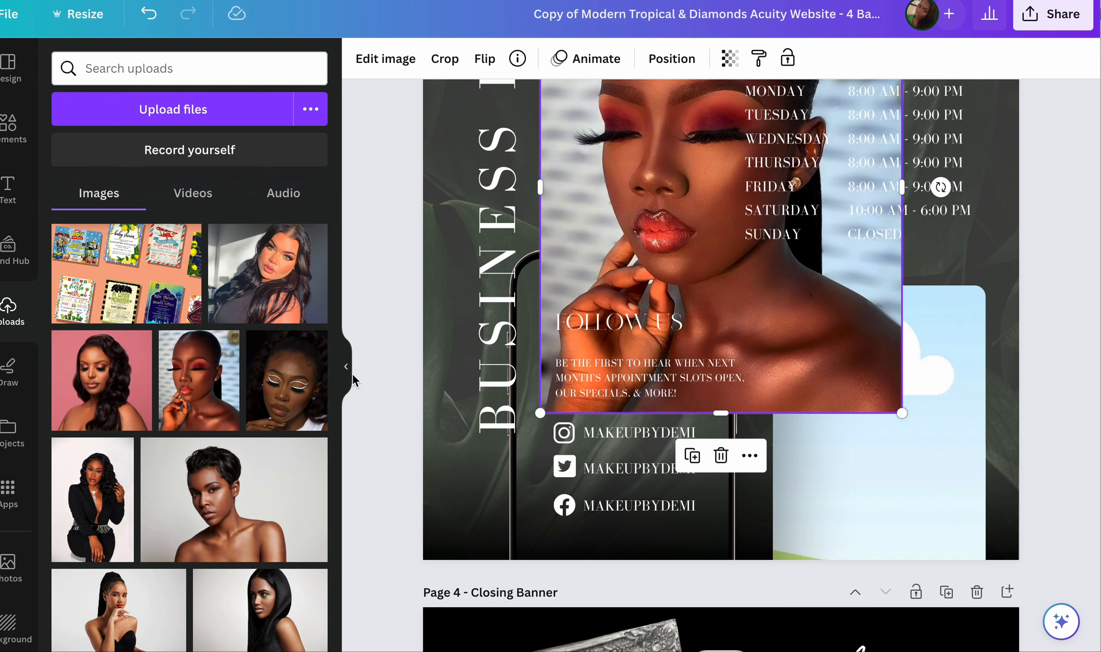
click(347, 367)
drag(499, 158, 735, 426)
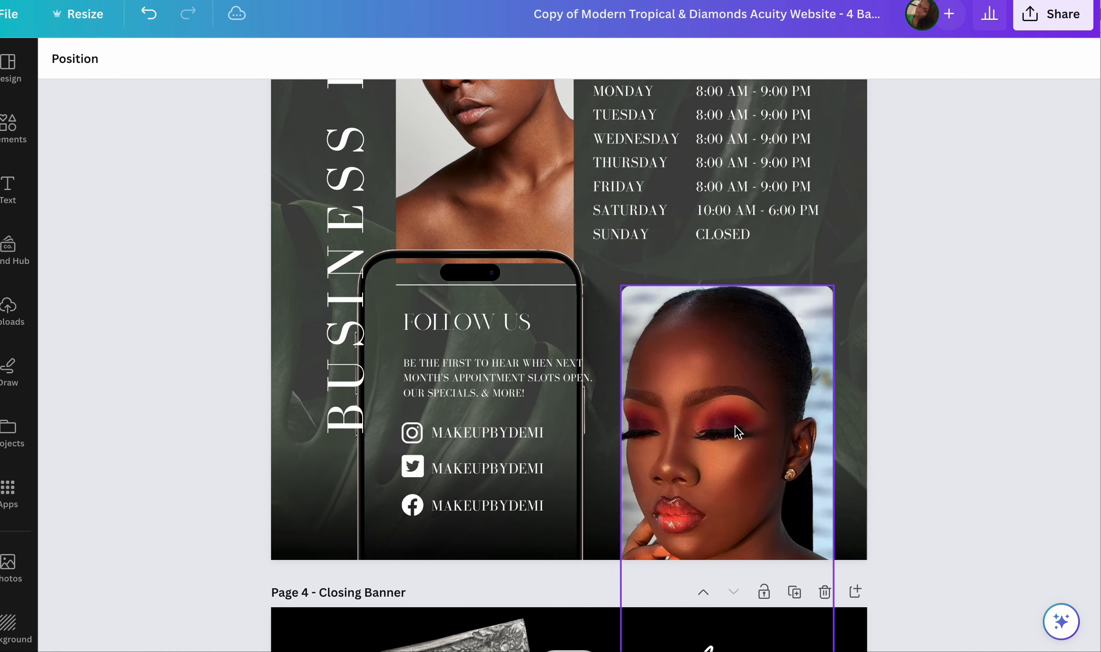
- Shift the red-eyeshadow photo to the right within its frame so the face is better centred
double_click(770, 446)
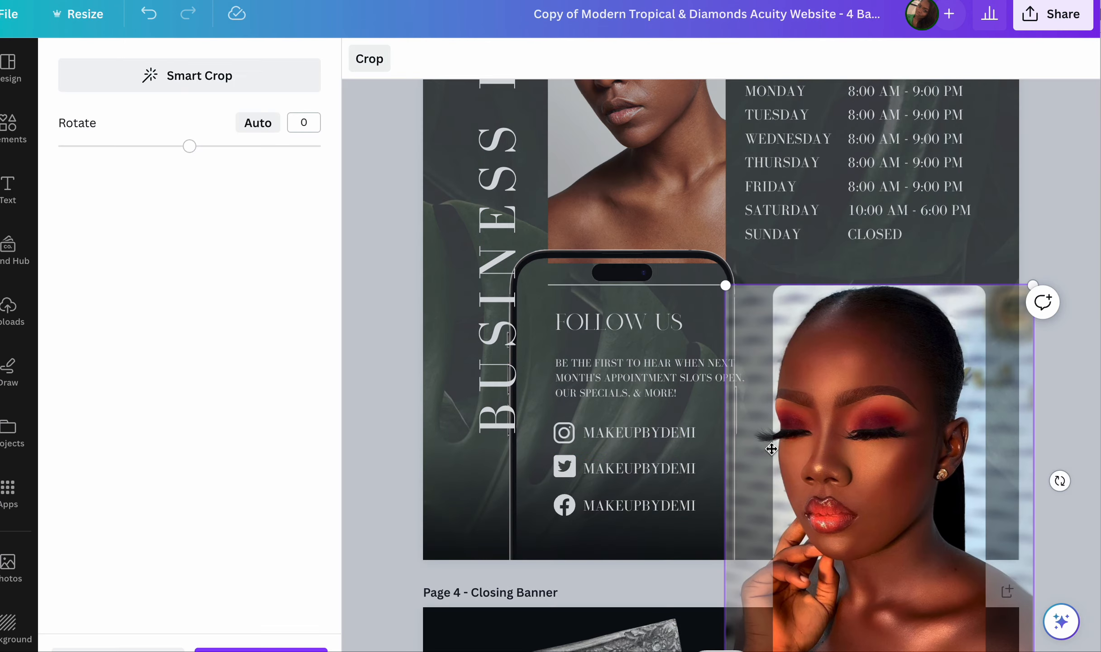
drag(817, 445, 843, 443)
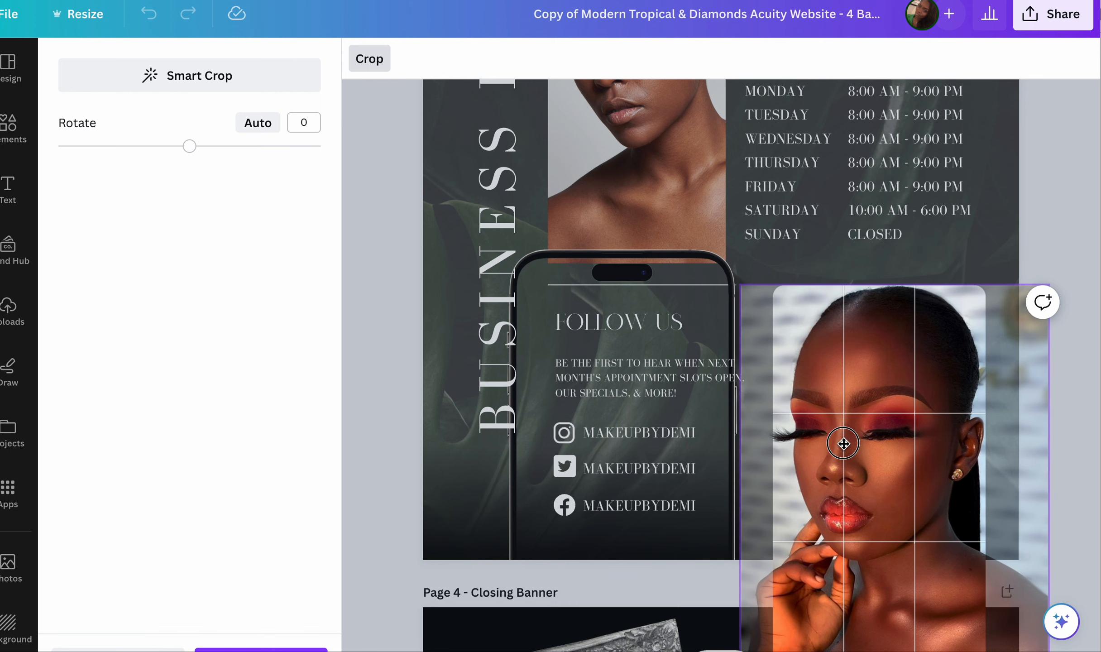
scroll(844, 444, down, 2)
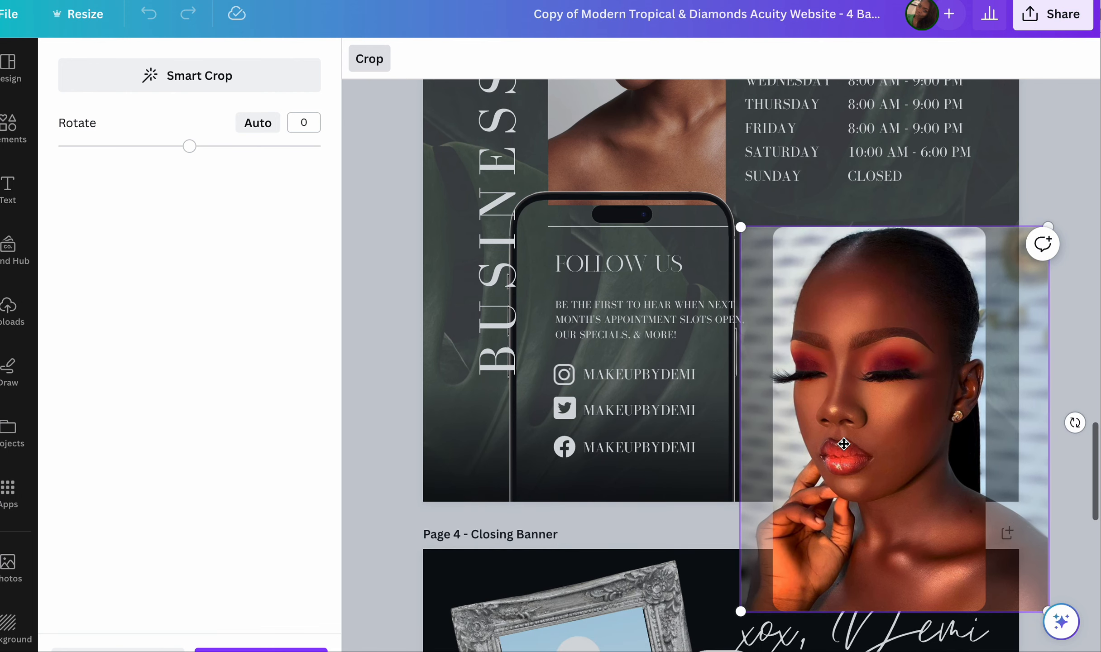
click(1081, 152)
- Move the phone mockup back over the red-eyeshadow photo and nudge it down until its bezel lines up with the photo frame
click(527, 216)
drag(504, 211, 755, 227)
key(Down)
key(Down)
key(Down)
key(Down)
key(Down)
key(Down)
key(Down)
key(Down)
key(Down)
key(Down)
key(Down)
key(Down)
key(Down)
key(Down)
key(Down)
key(Down)
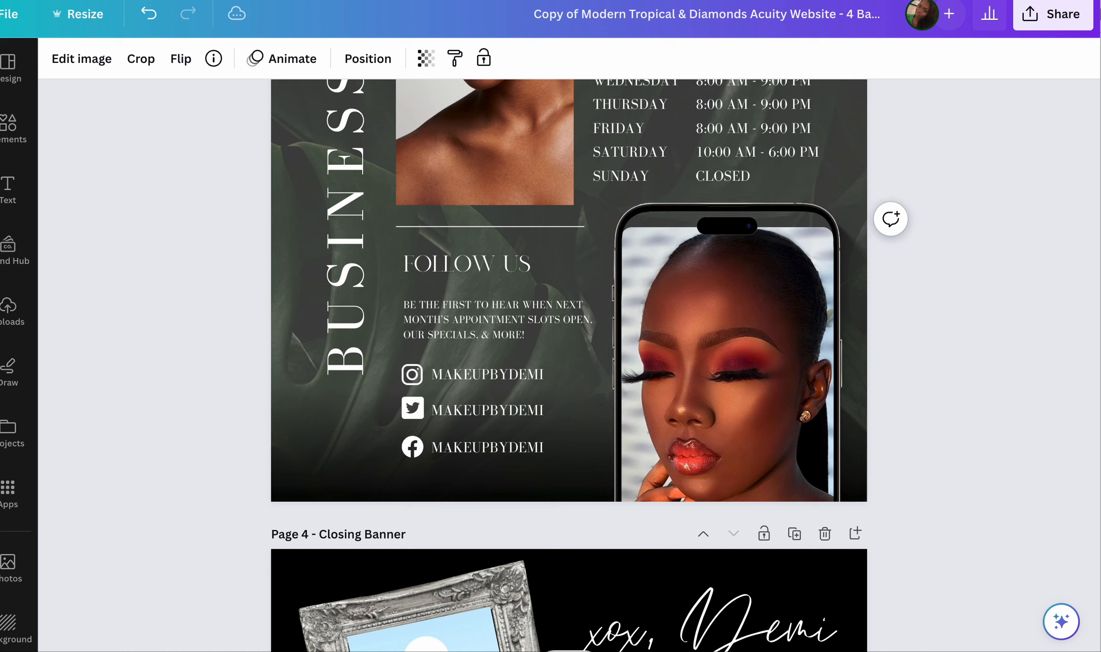
key(Down)
key(Down)
key(Down)
key(Down)
key(Down)
key(Down)
key(Down)
key(Down)
key(Down)
key(Down)
key(Down)
key(Down)
key(Down)
key(Down)
key(Down)
key(Down)
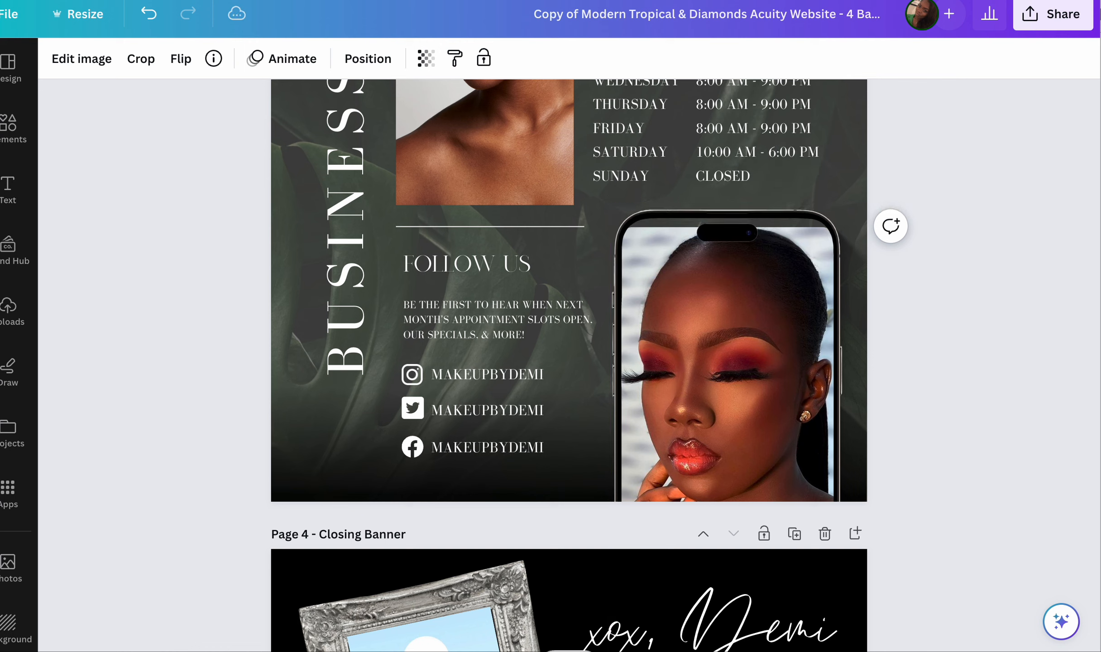
key(Down)
key(Down)
key(Down)
key(Down)
key(Down)
key(Down)
key(Down)
key(Down)
key(Down)
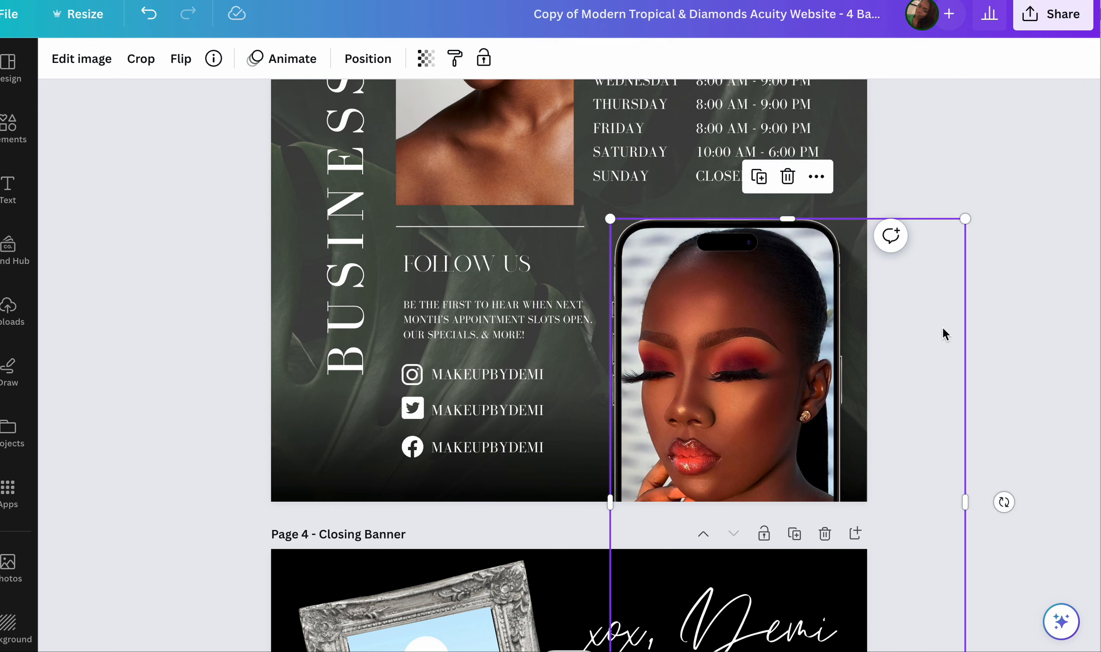
key(Escape)
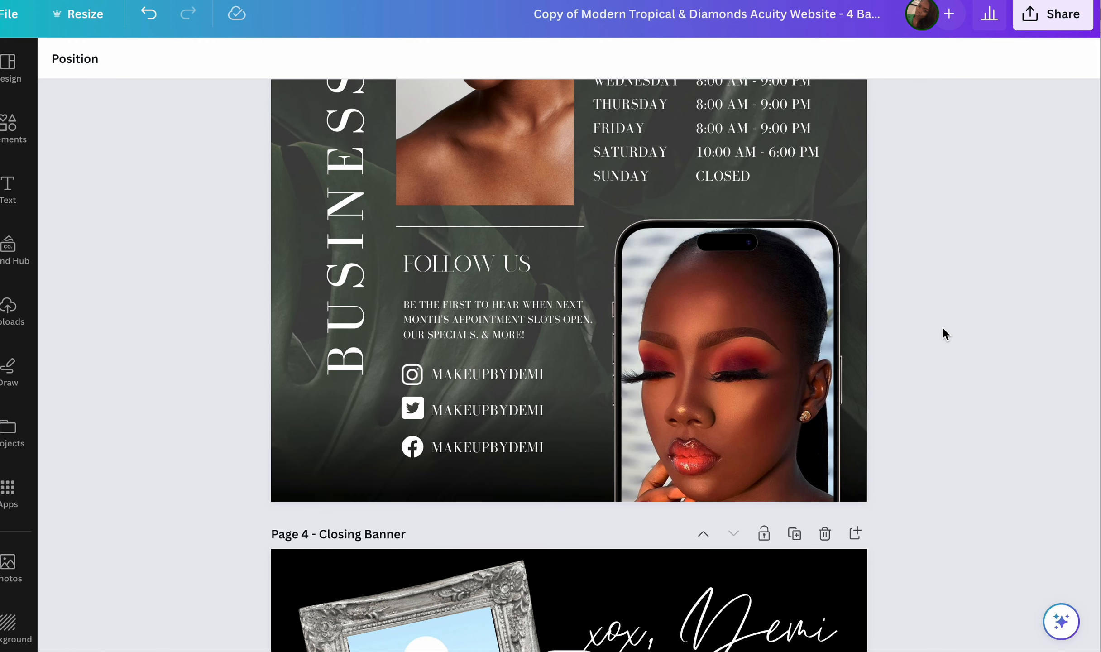
- Insert the uploaded photo of the woman with long dark hair and dark top into the Closing Banner's lower silver frame
scroll(943, 328, down, 2)
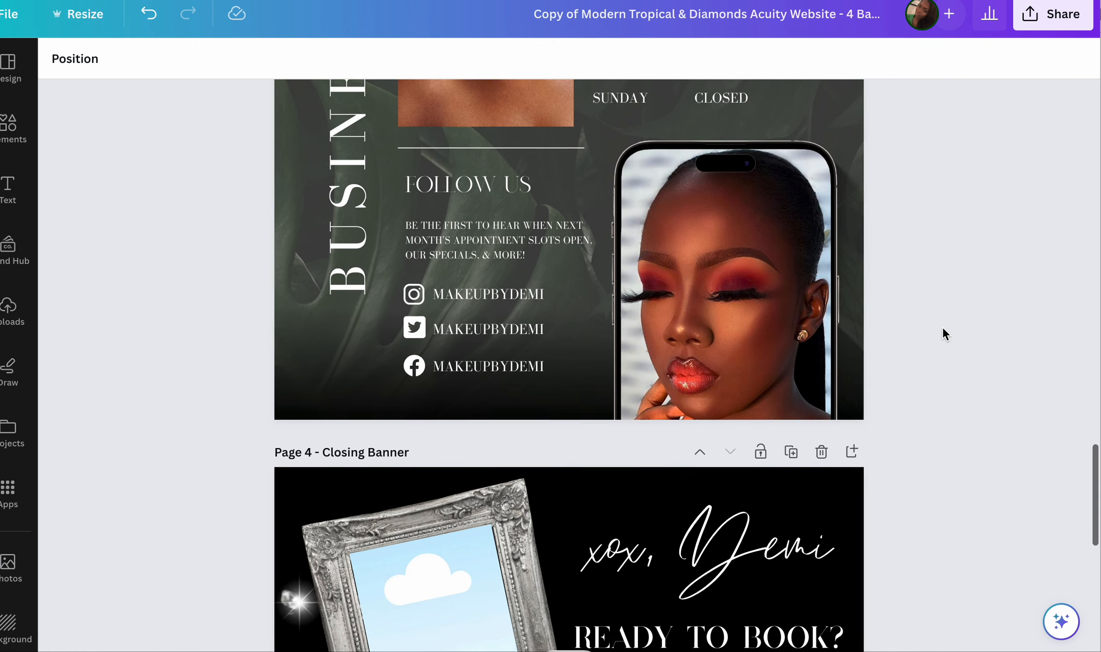
key(ctrl+minus)
scroll(942, 328, down, 7)
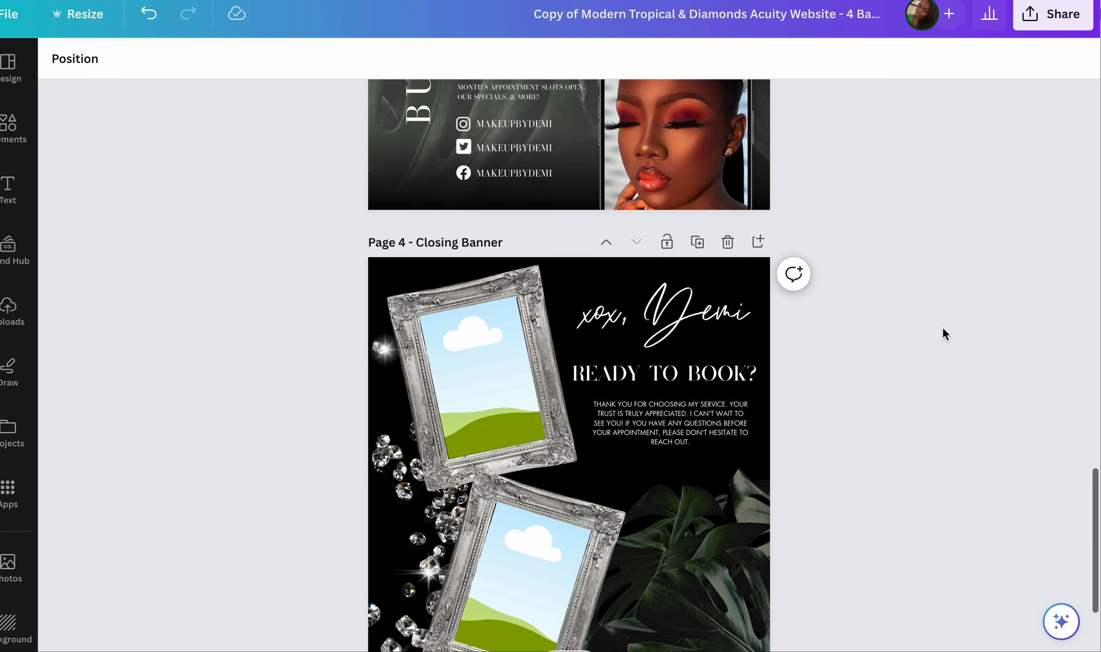
scroll(941, 334, down, 1)
click(484, 223)
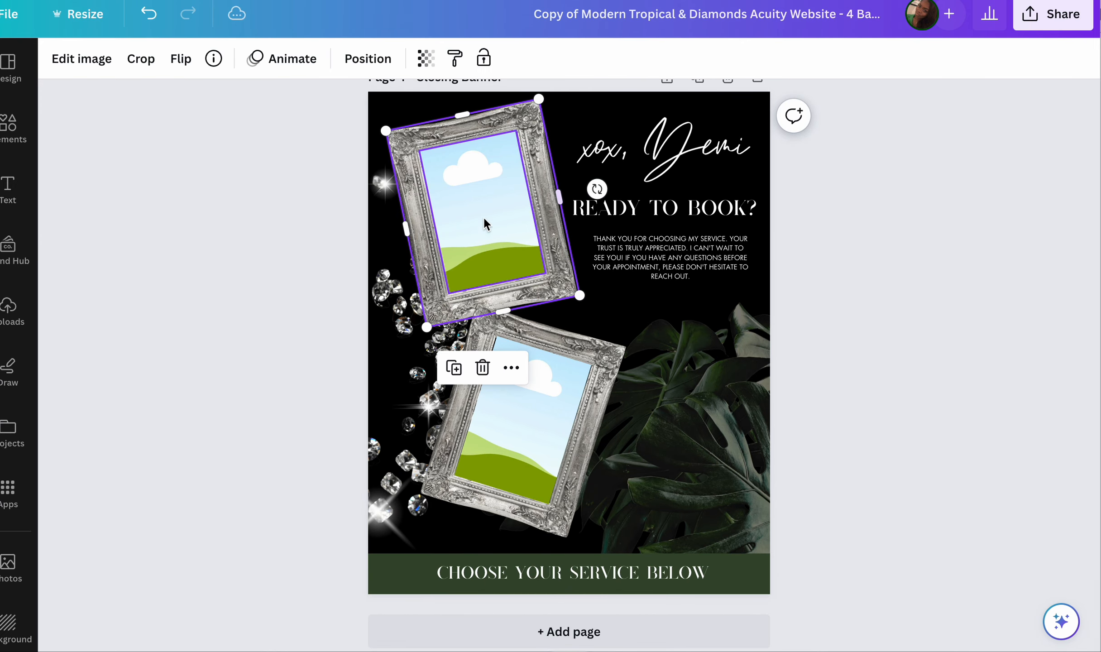
click(212, 365)
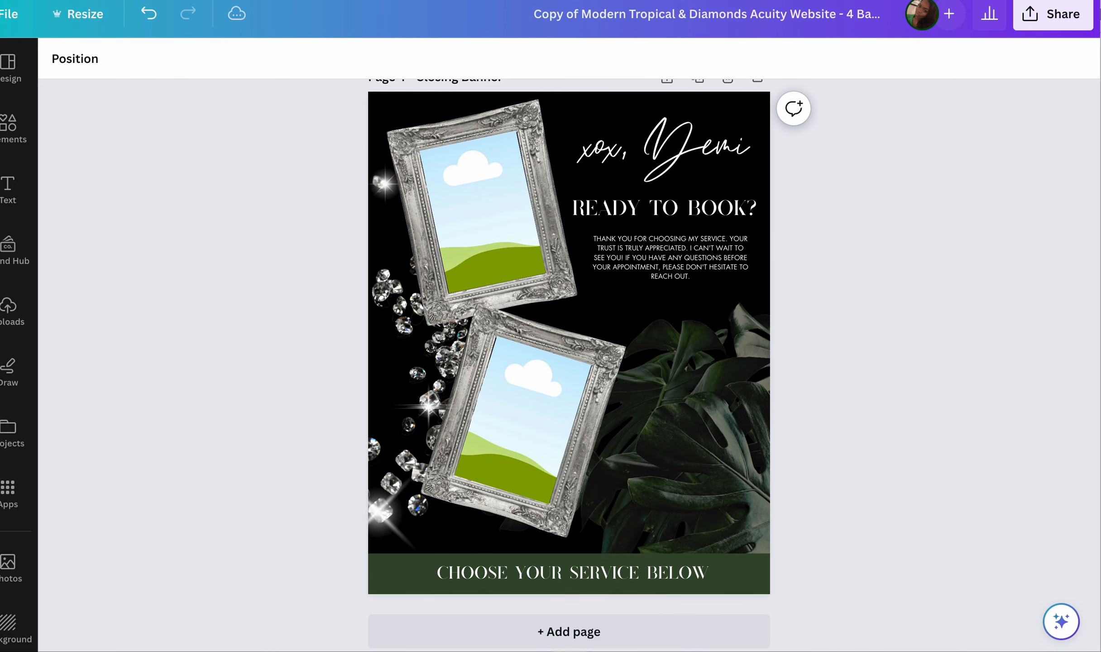
click(12, 335)
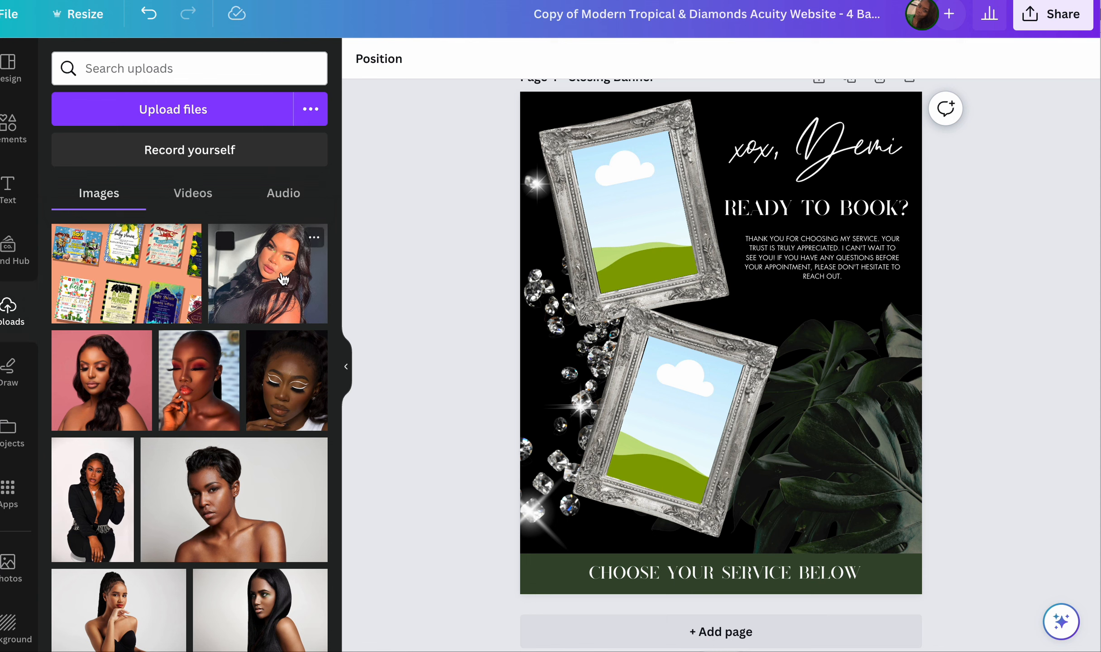
click(267, 276)
drag(708, 309, 673, 413)
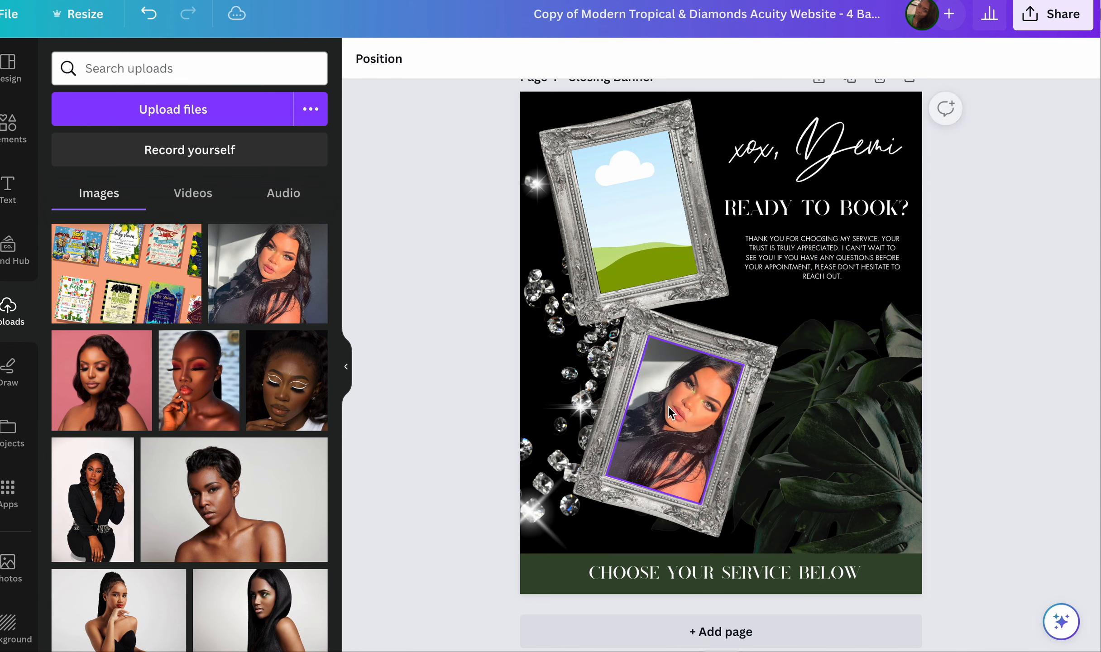
- Insert the uploaded photo of the woman with white graphic eyeliner into the Closing Banner's upper silver frame
click(278, 397)
click(346, 369)
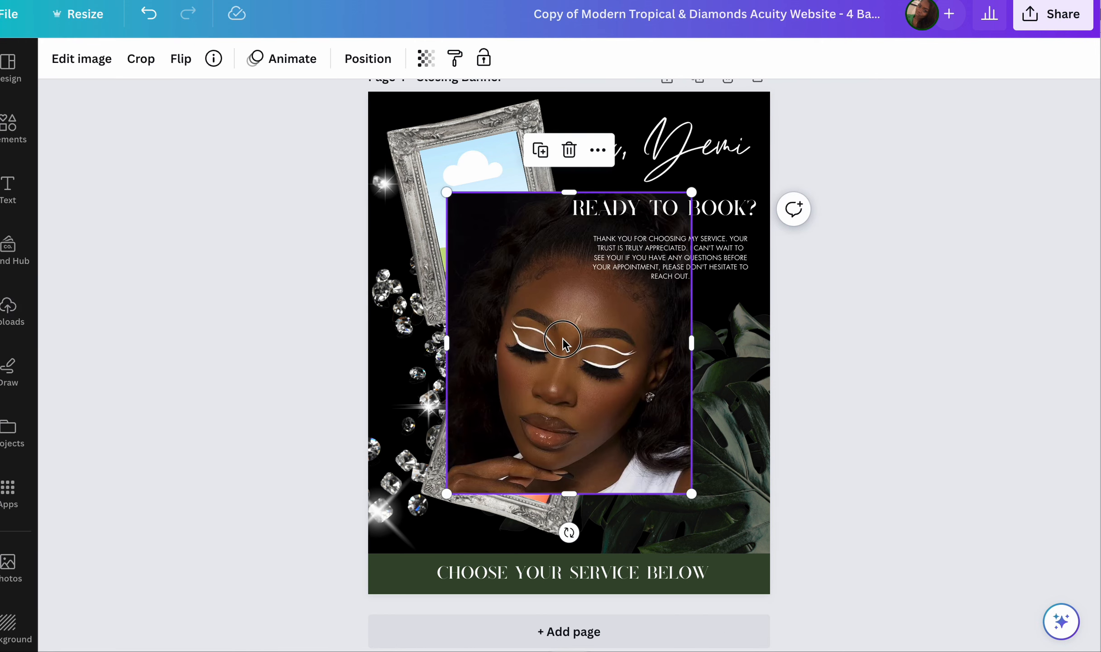
drag(564, 344, 487, 235)
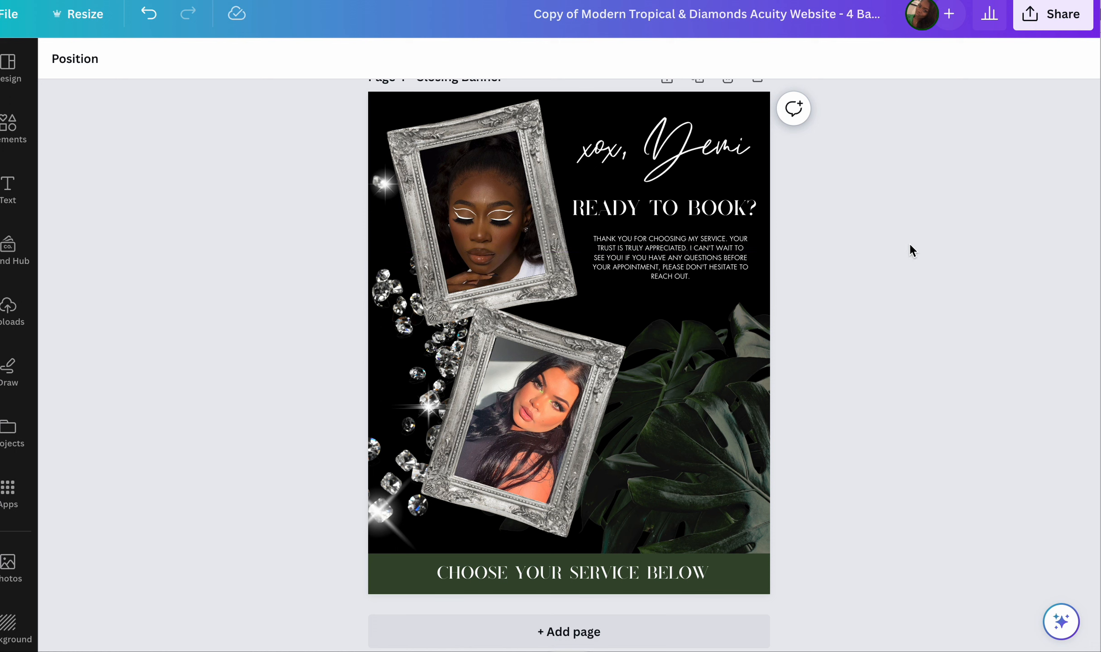
- Check the Closing Banner's signature, headings and thank-you text, and review the pages back up to the Cover Banner
click(708, 154)
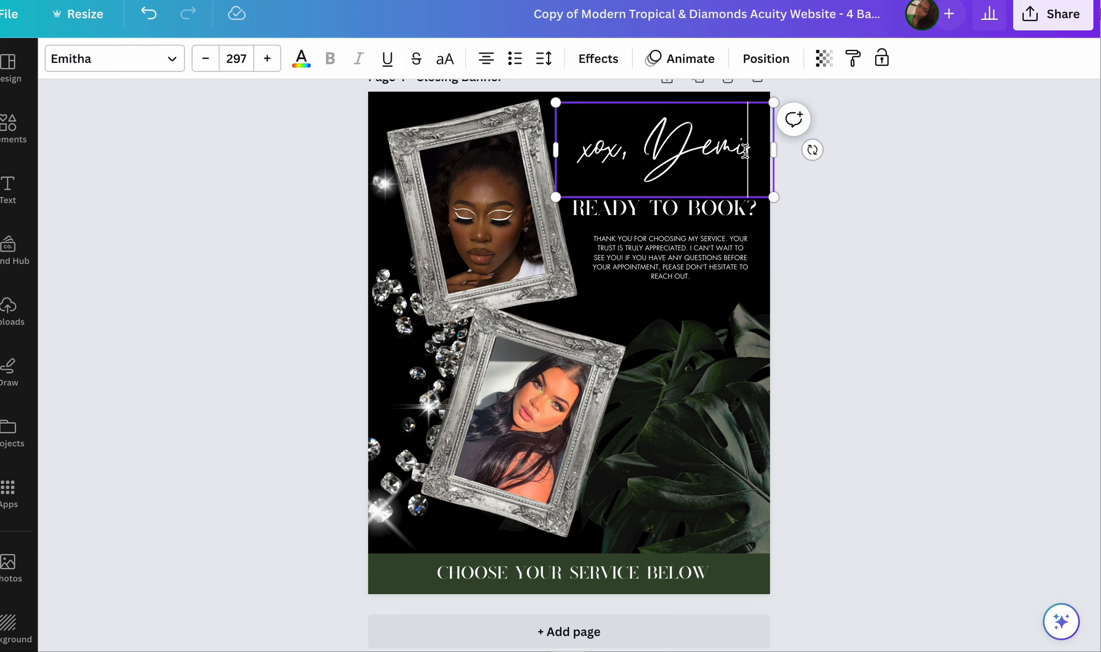
click(675, 216)
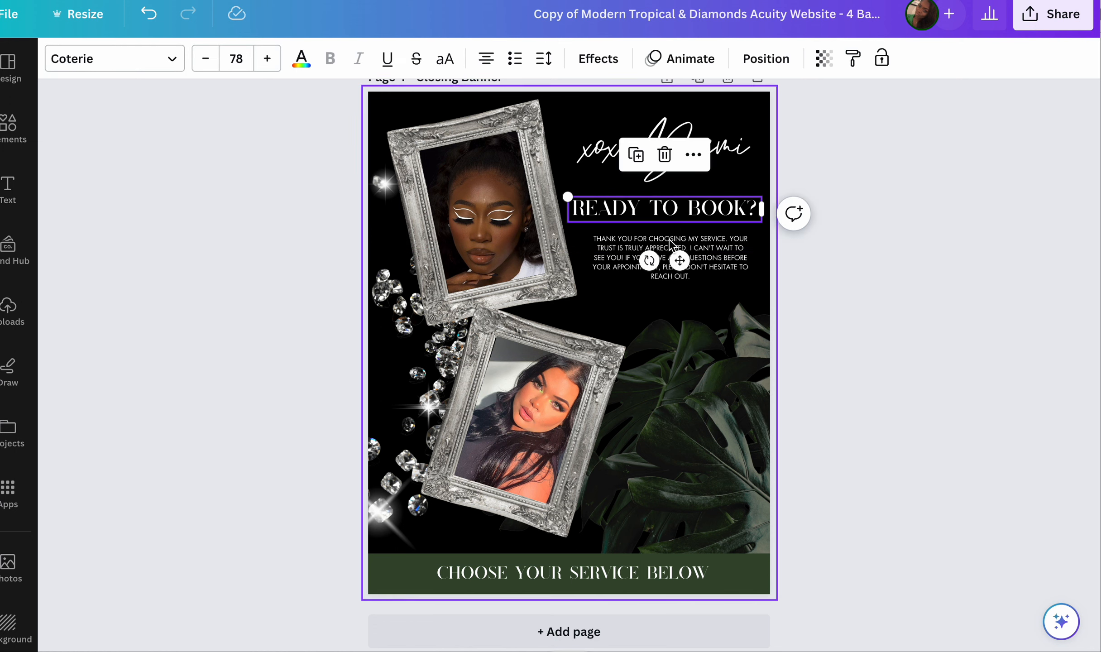
click(670, 278)
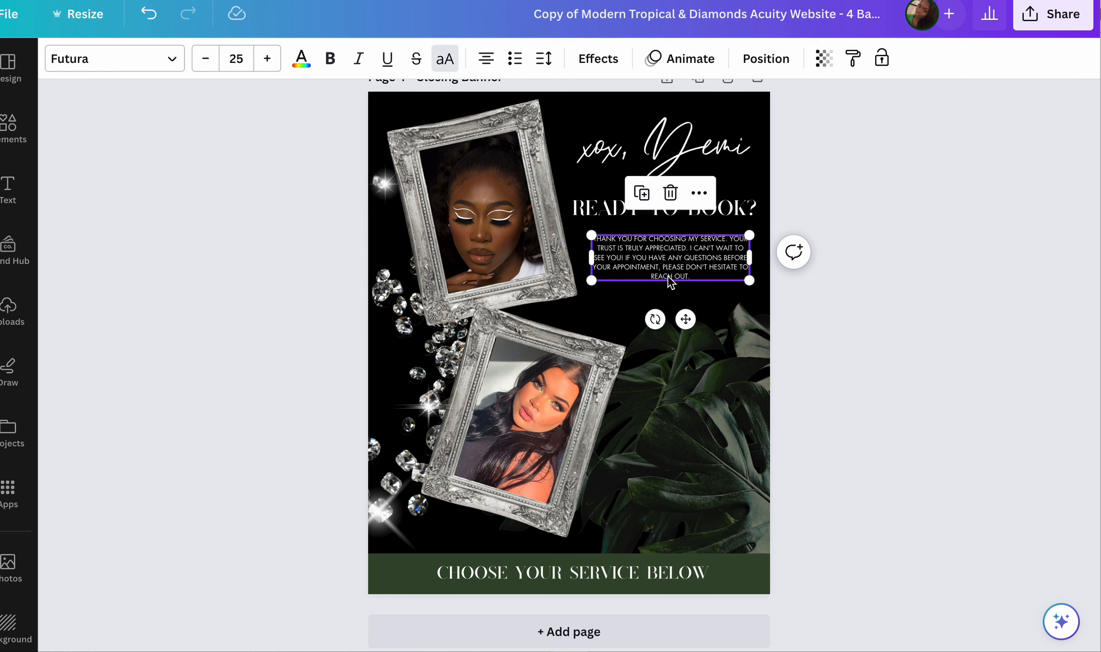
click(619, 581)
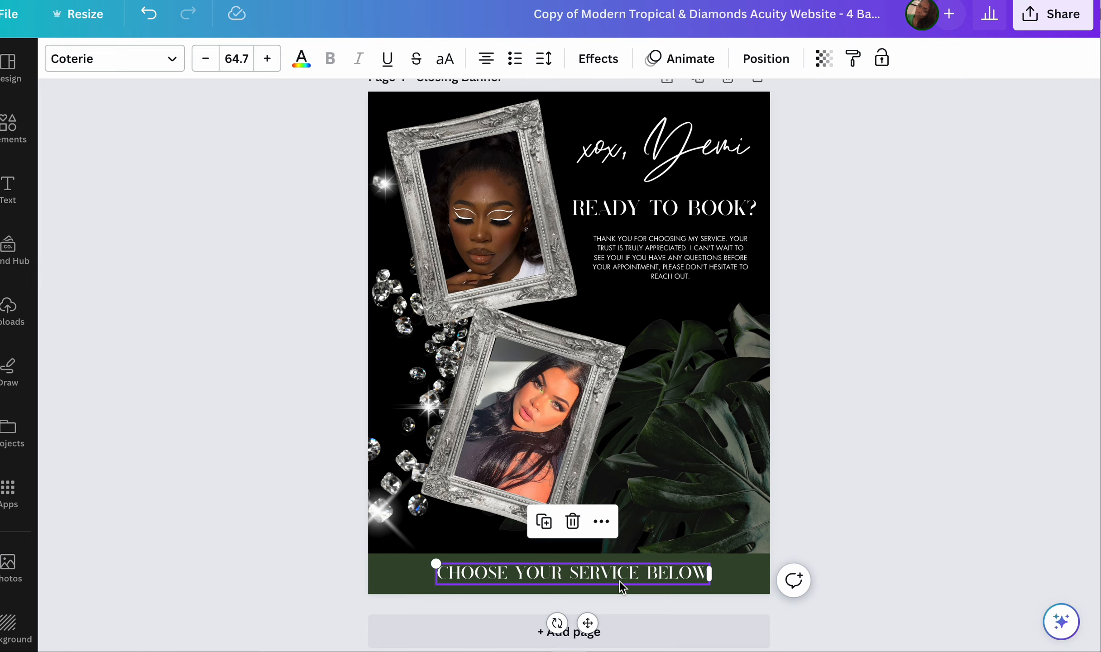
scroll(962, 460, up, 20)
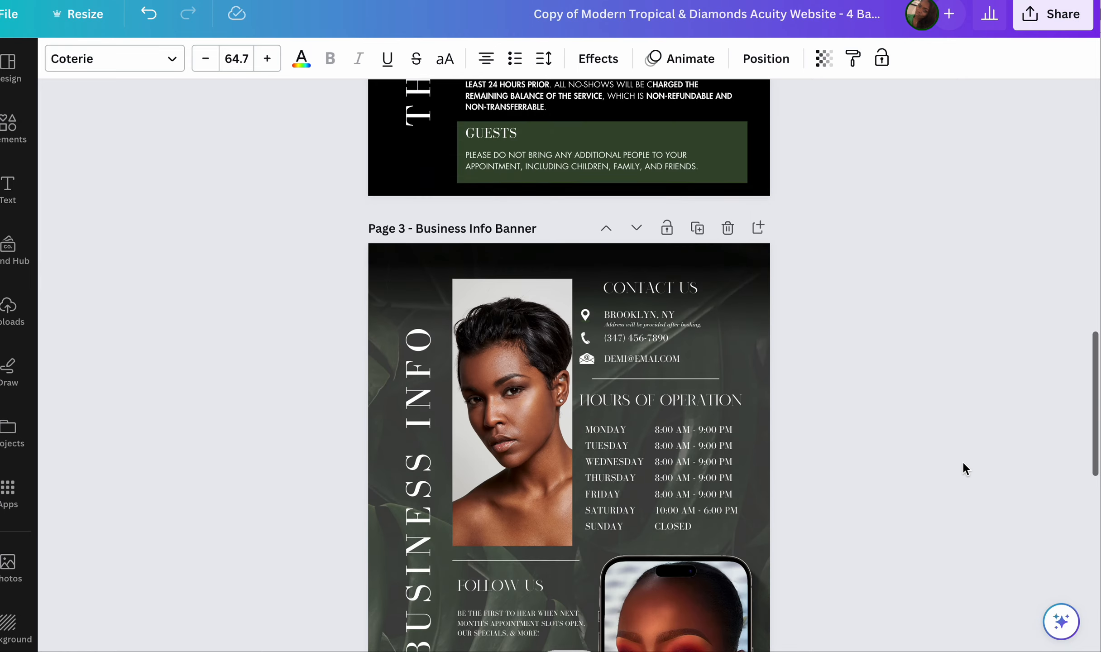
scroll(962, 461, up, 5)
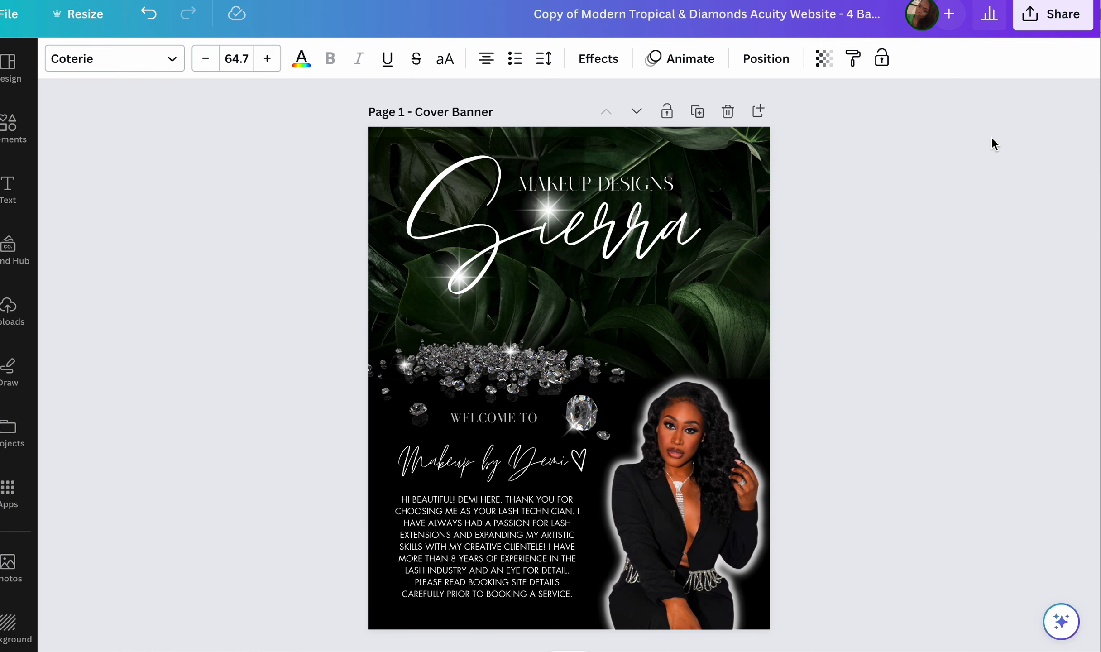
- Download all four banner pages as JPG images, saving them as Test.zip in the Downloads folder
click(1034, 28)
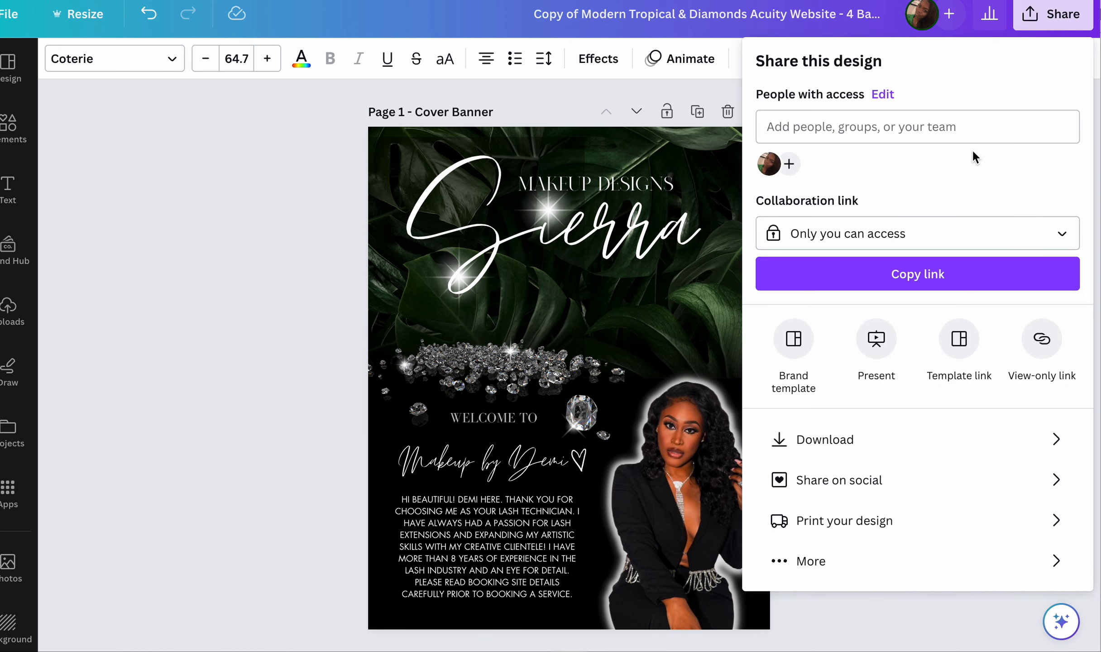
click(911, 451)
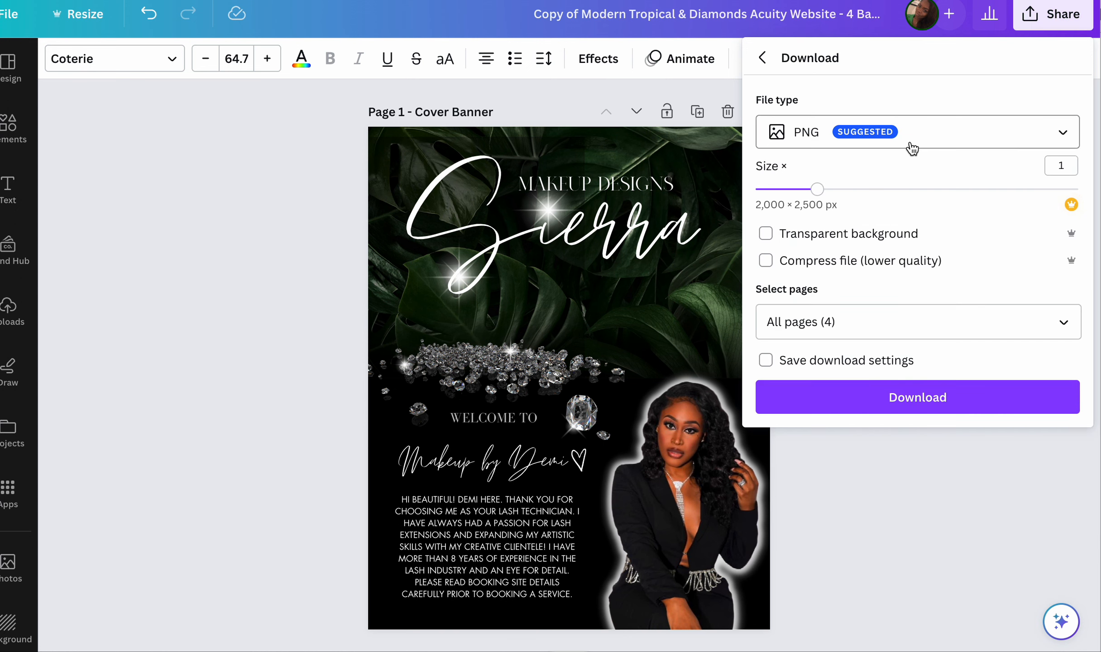
click(899, 124)
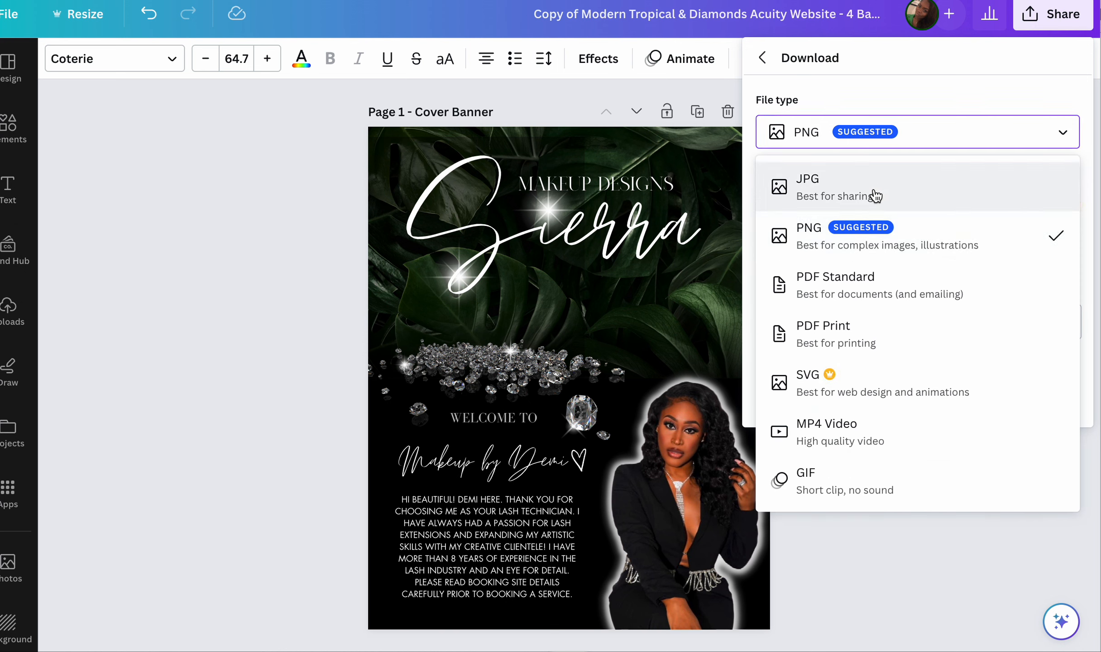
click(875, 196)
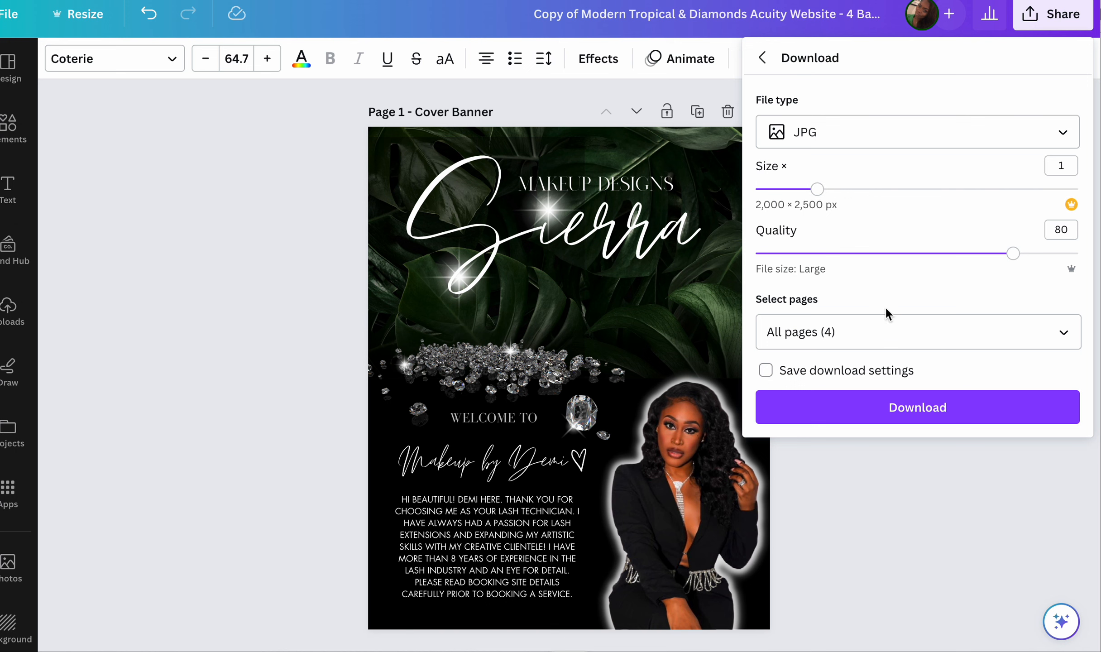
click(880, 419)
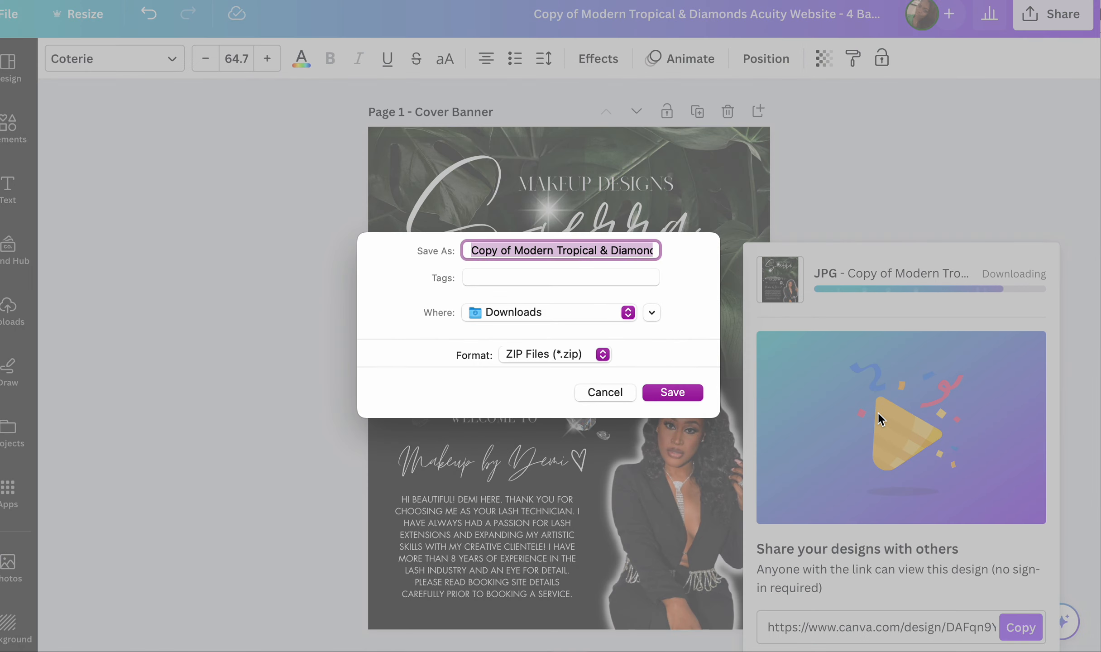
key(BackSpace)
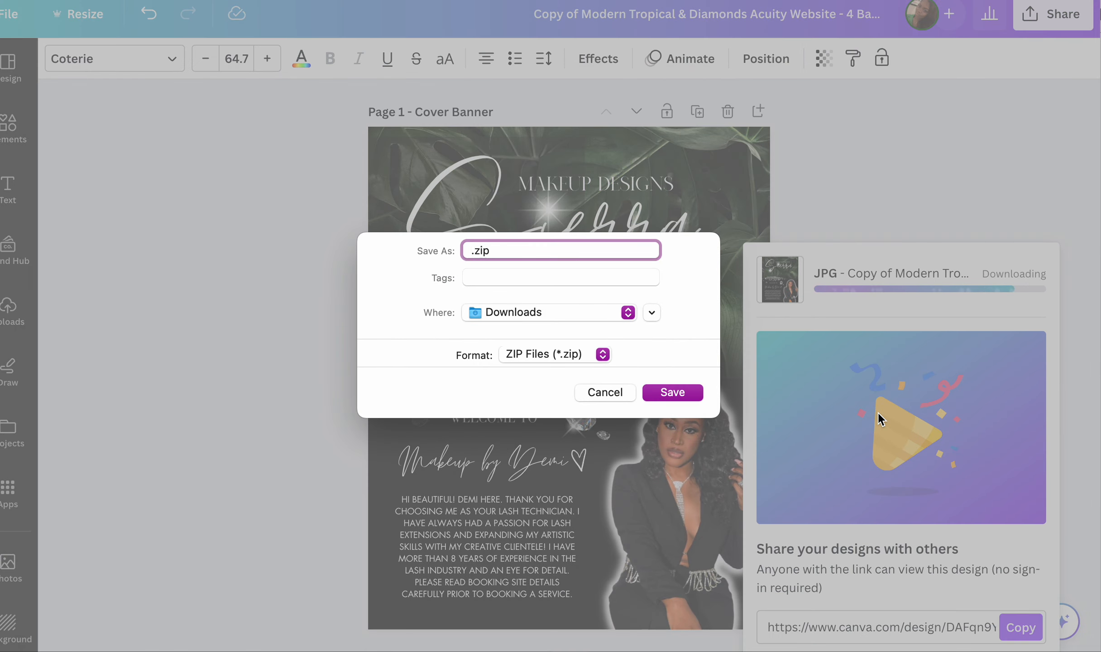
text(Test)
click(665, 389)
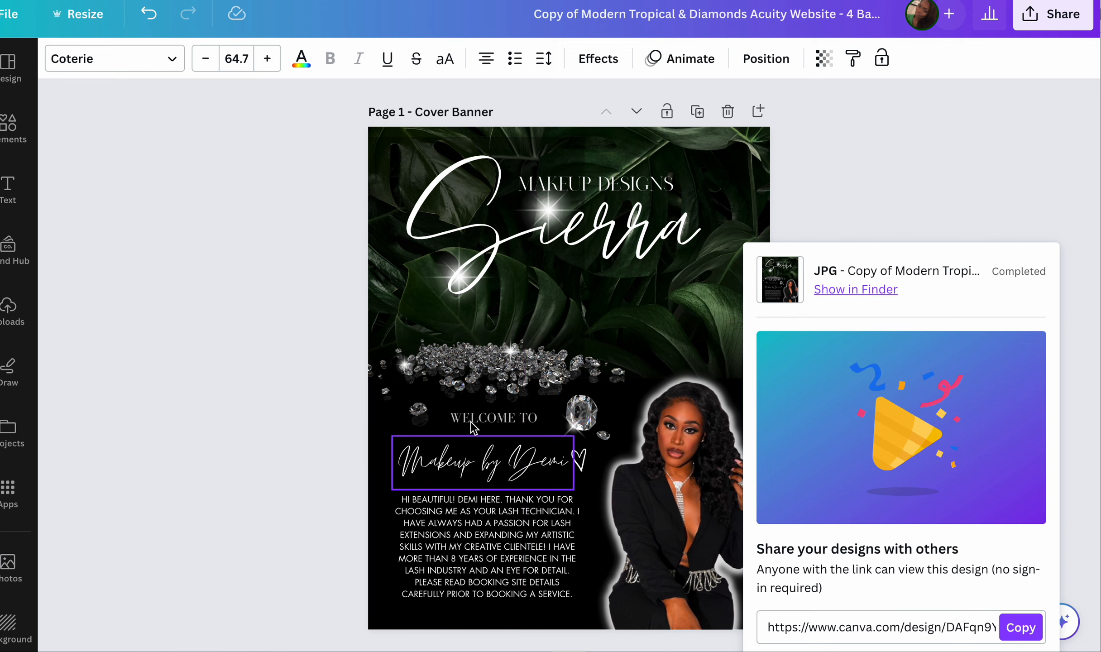
- Switch to Finder and extract Test.zip in the Downloads folder, minimizing the window when done
mouse_move(2, 242)
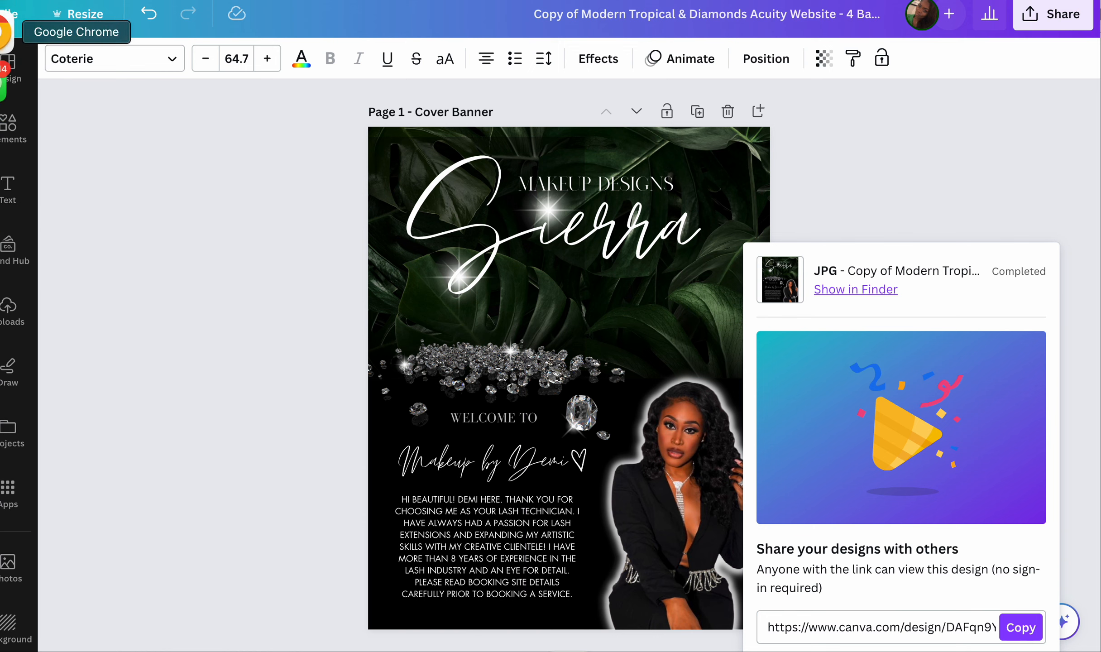
click(3, 9)
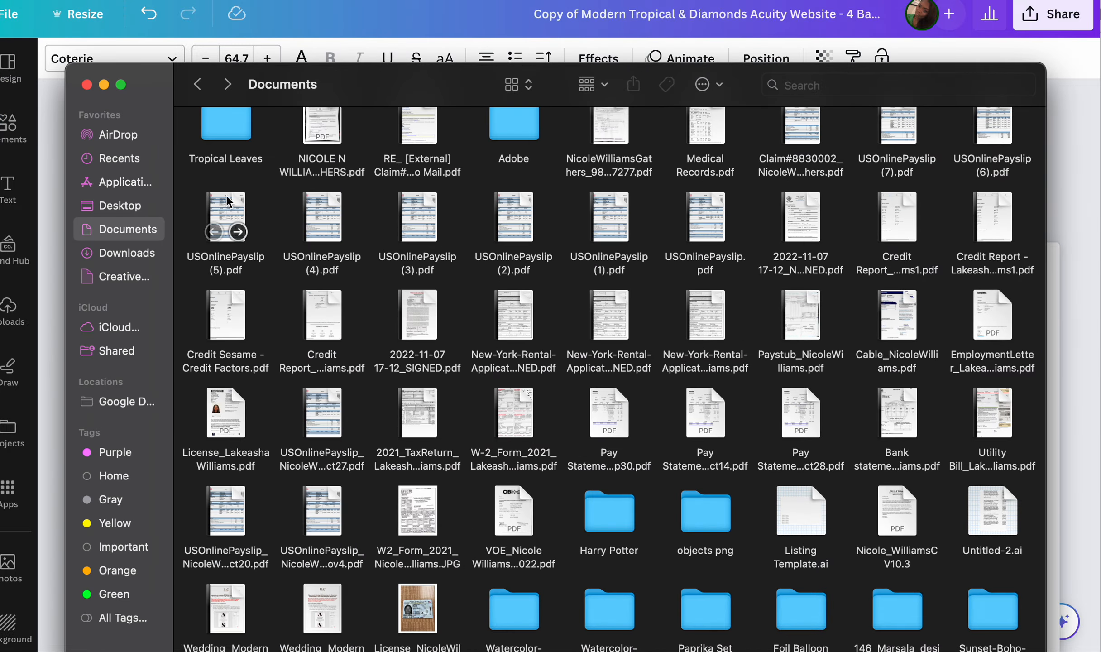
scroll(226, 194, up, 3)
click(142, 256)
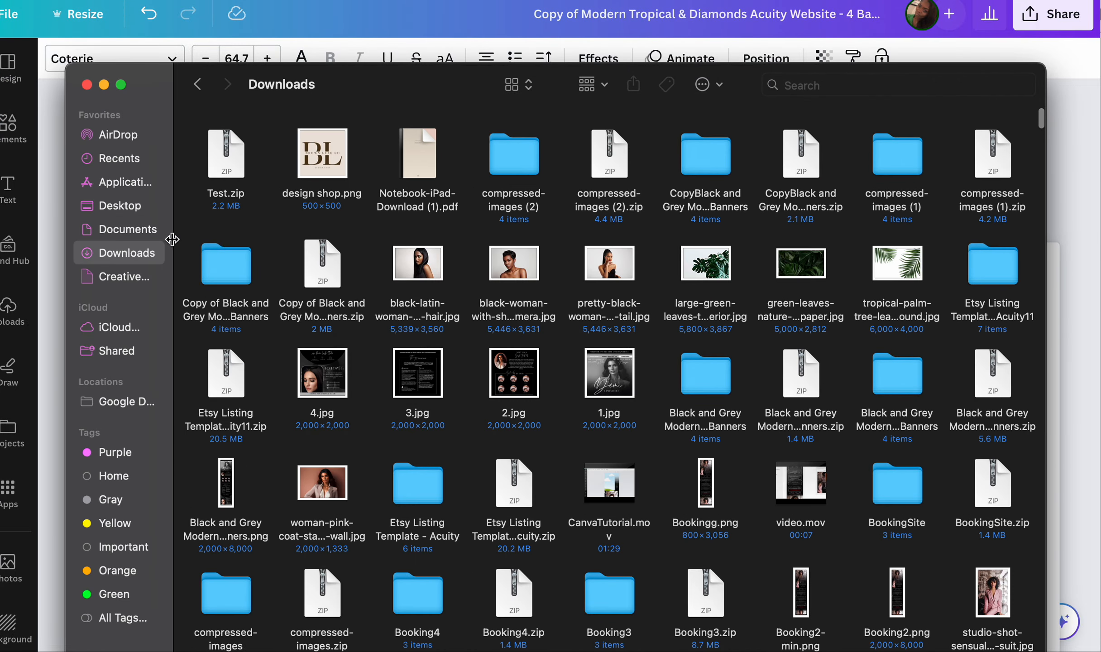
click(219, 175)
double_click(219, 175)
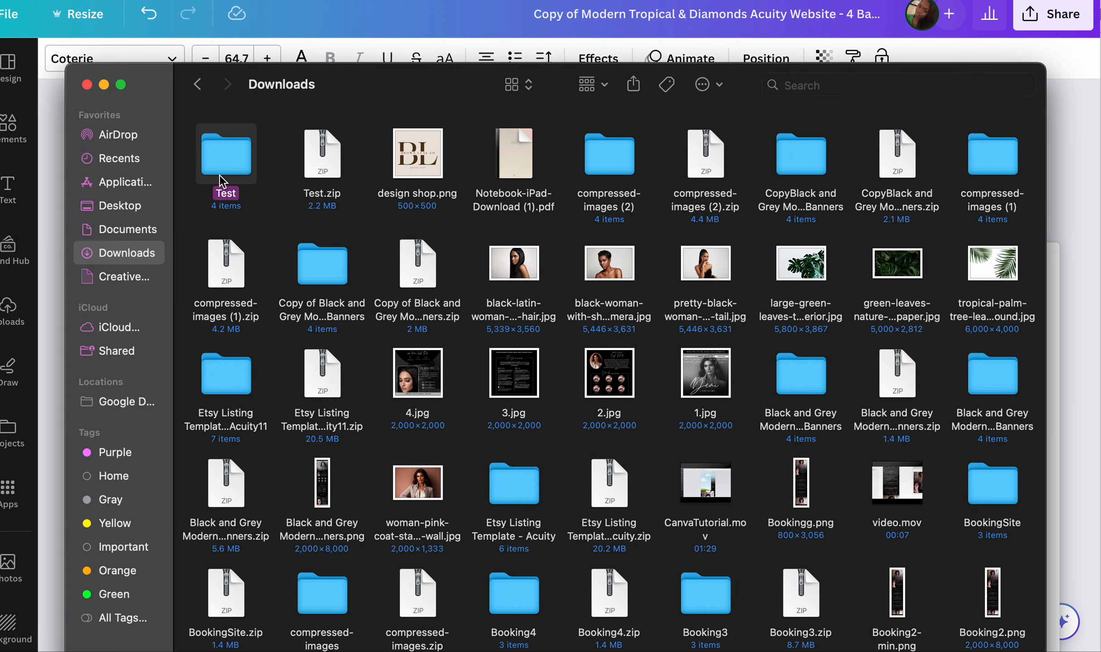
click(350, 165)
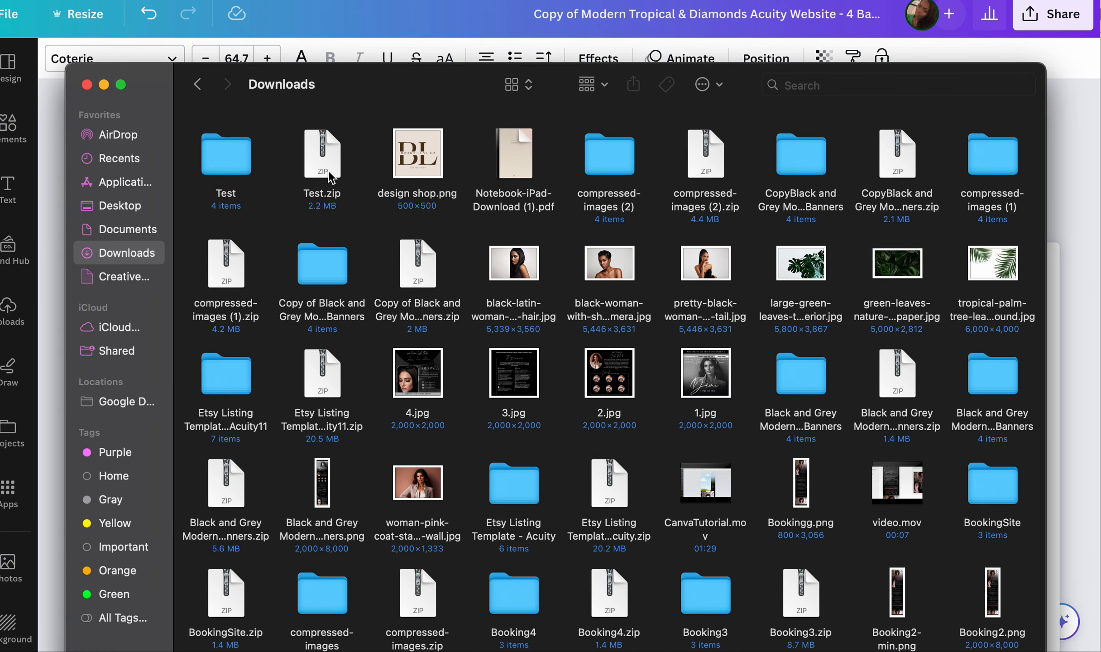
click(232, 162)
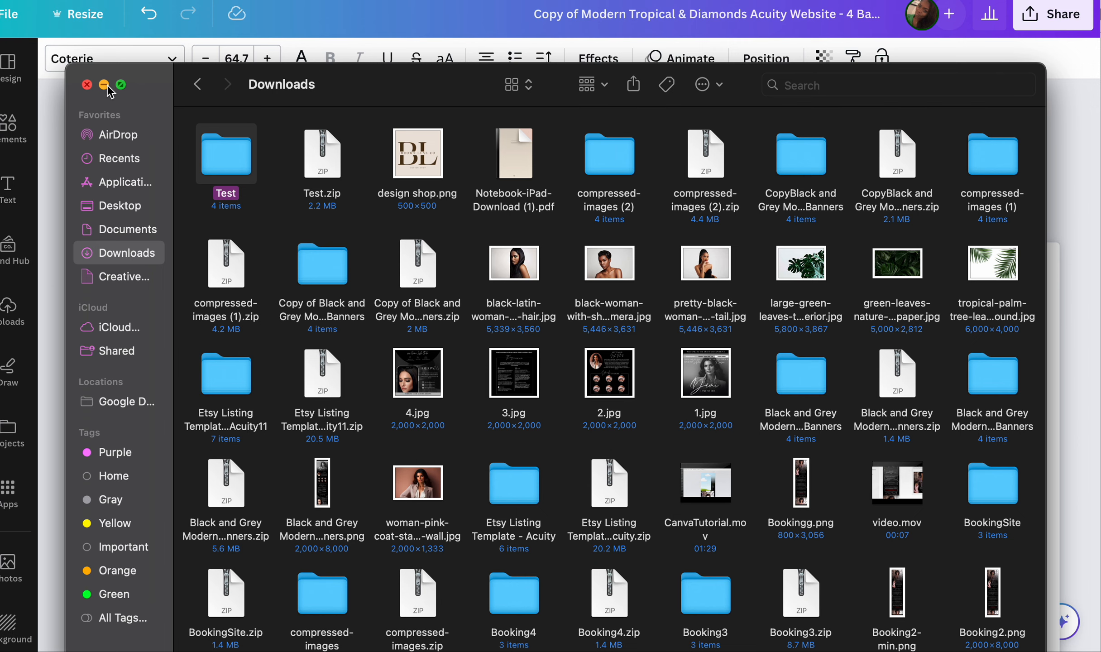
click(104, 85)
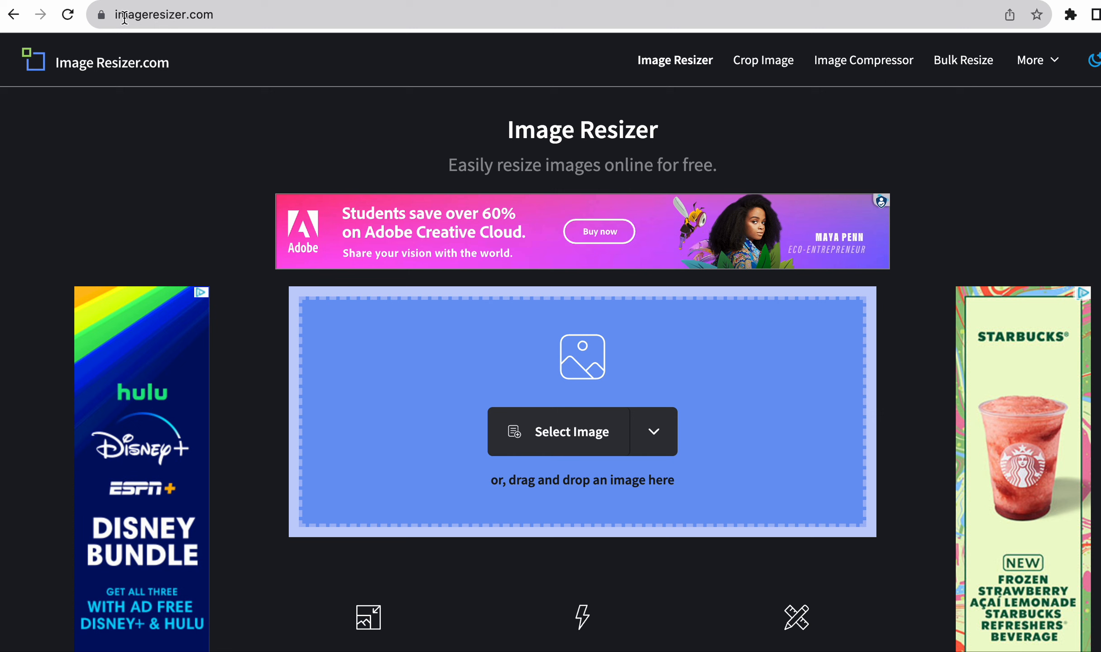
- Open the Image Compressor tool on imageresizer.com
click(154, 17)
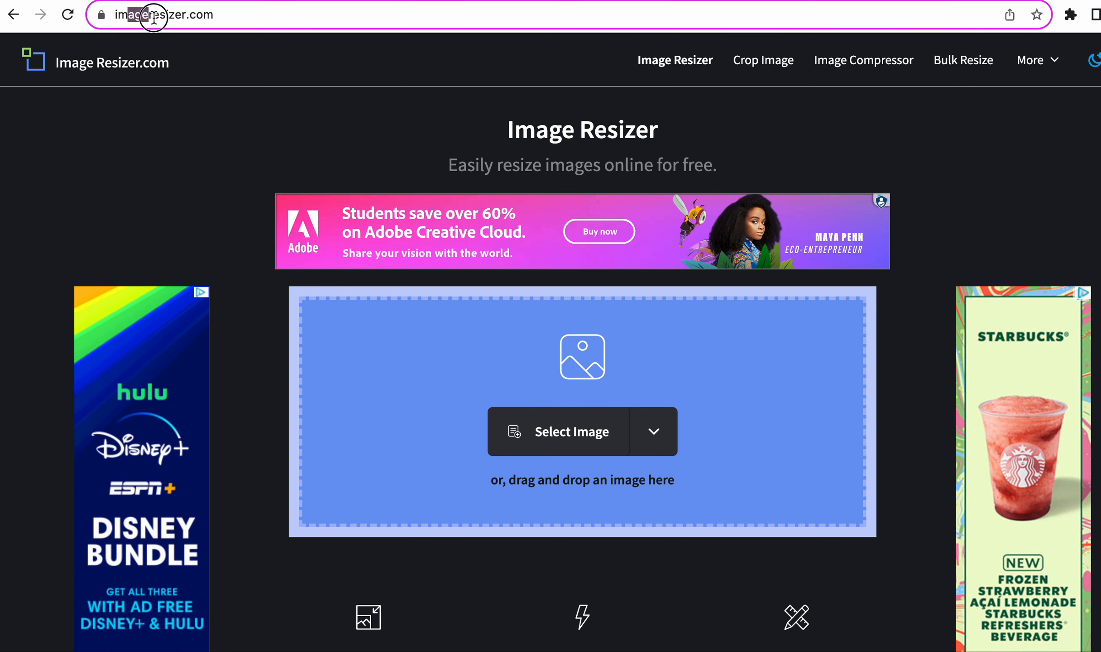
drag(154, 17, 222, 20)
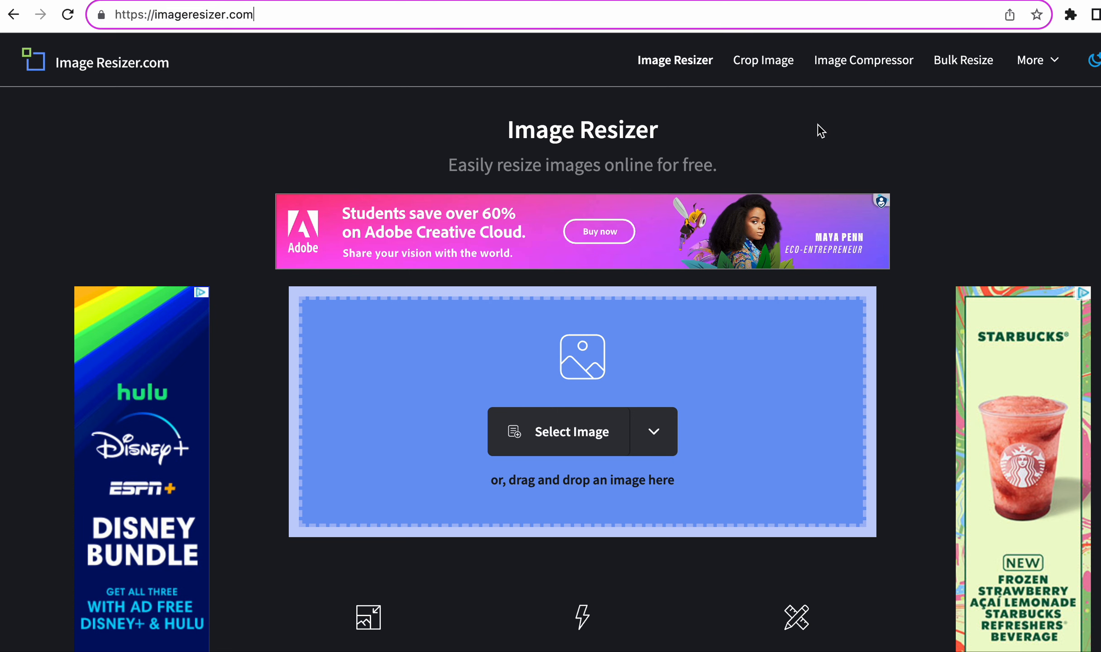
click(873, 63)
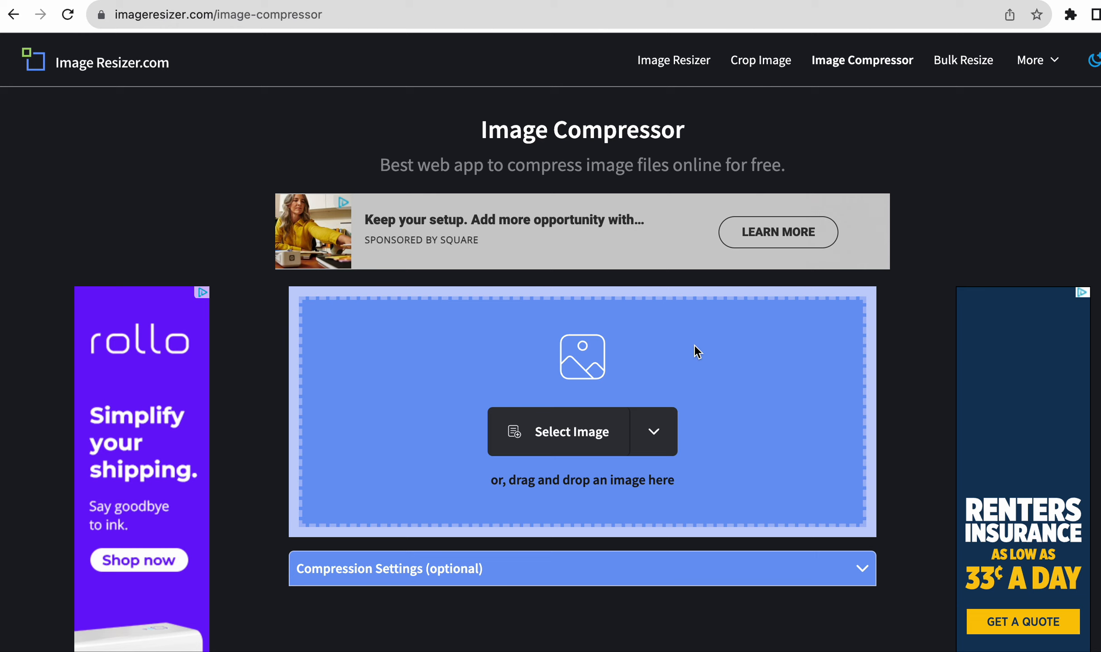
- Load all four banner JPGs from the Test folder in Downloads into the image compressor
click(584, 425)
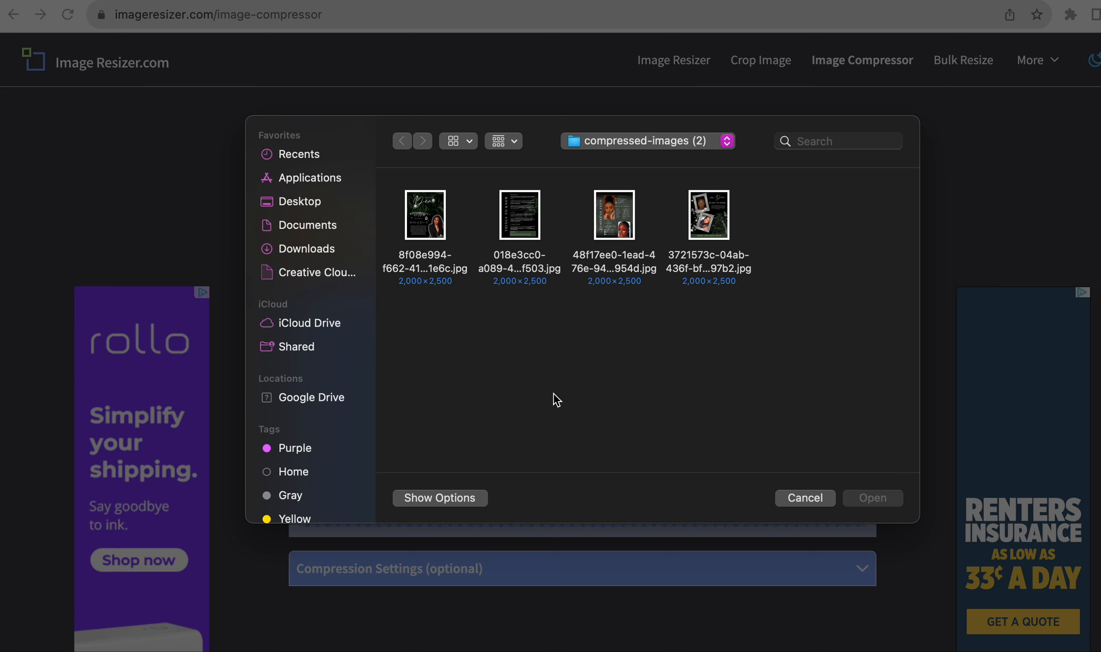
click(317, 250)
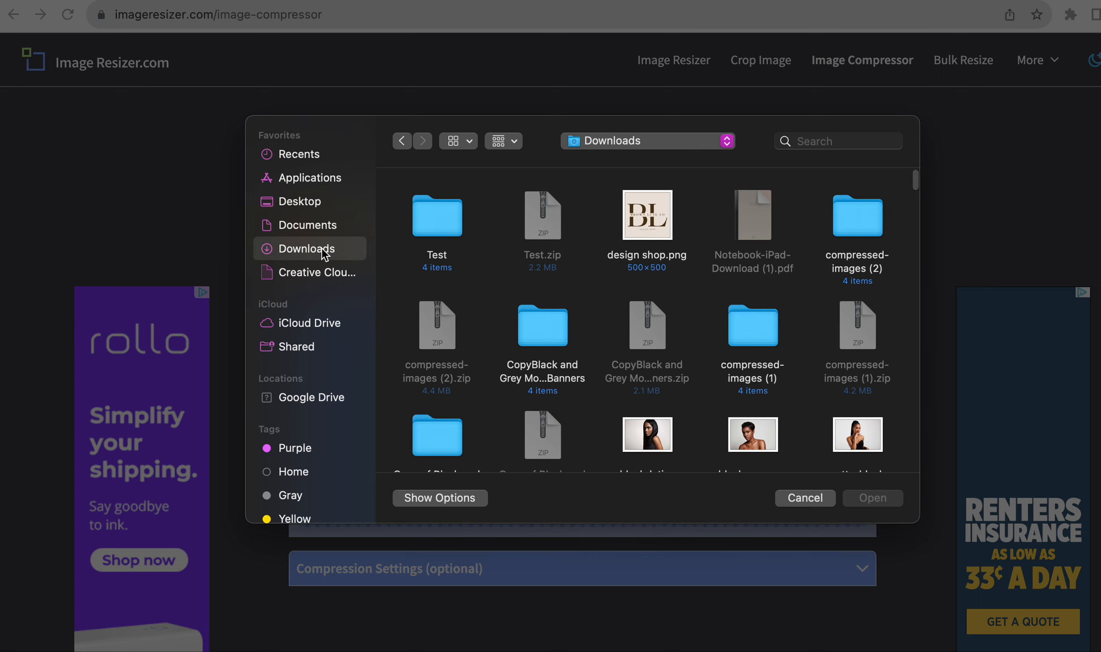
double_click(436, 216)
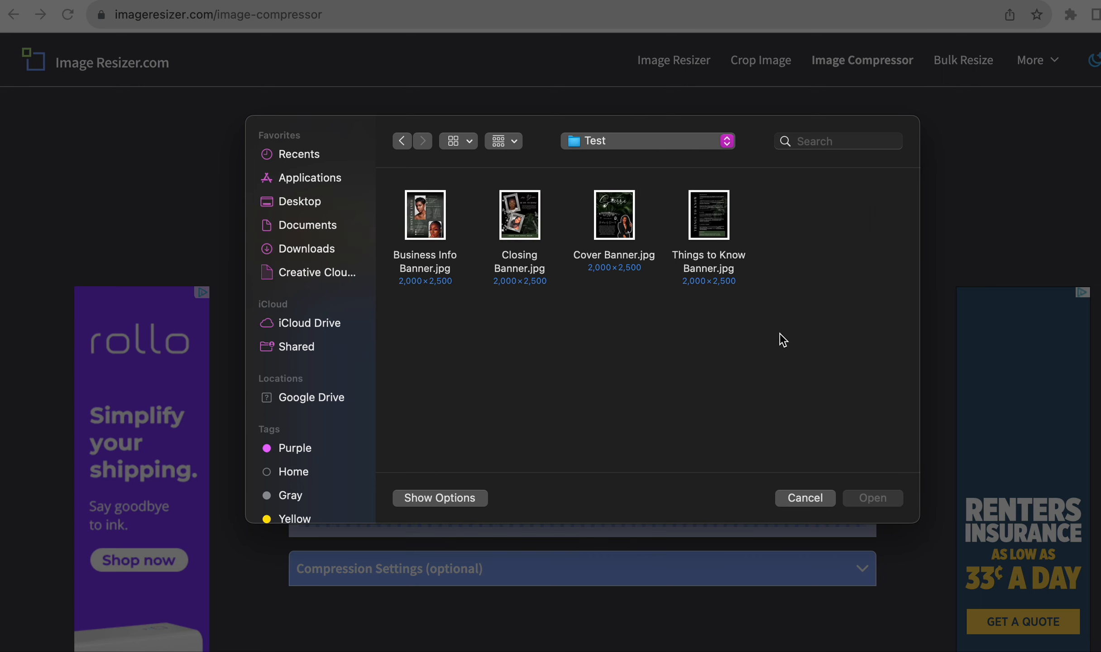
drag(780, 334, 462, 226)
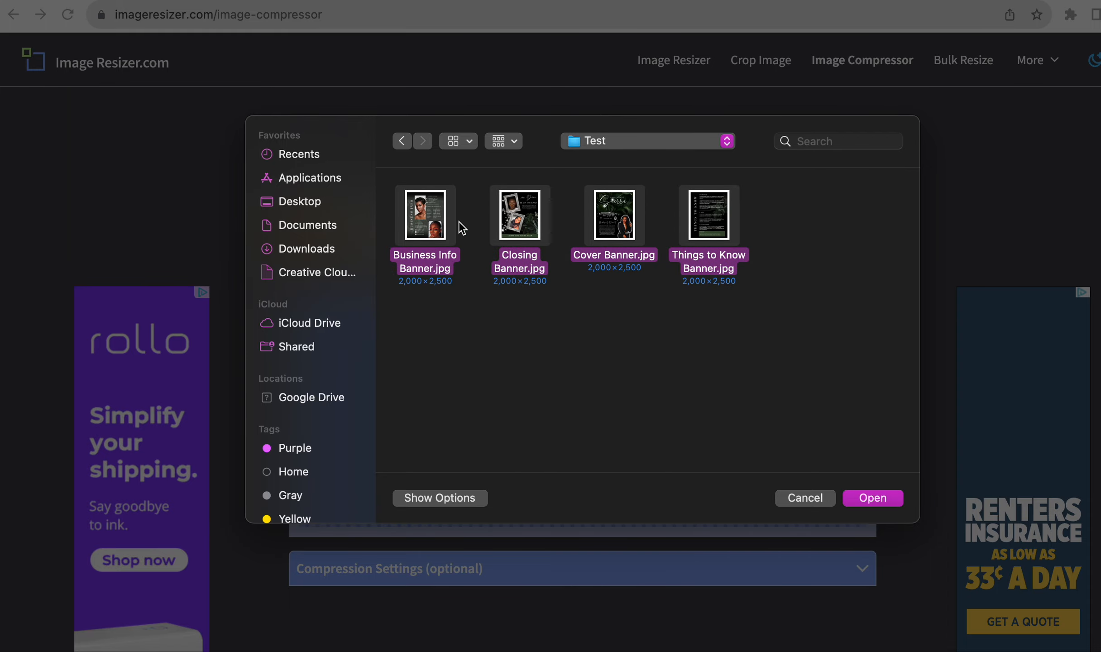
click(872, 498)
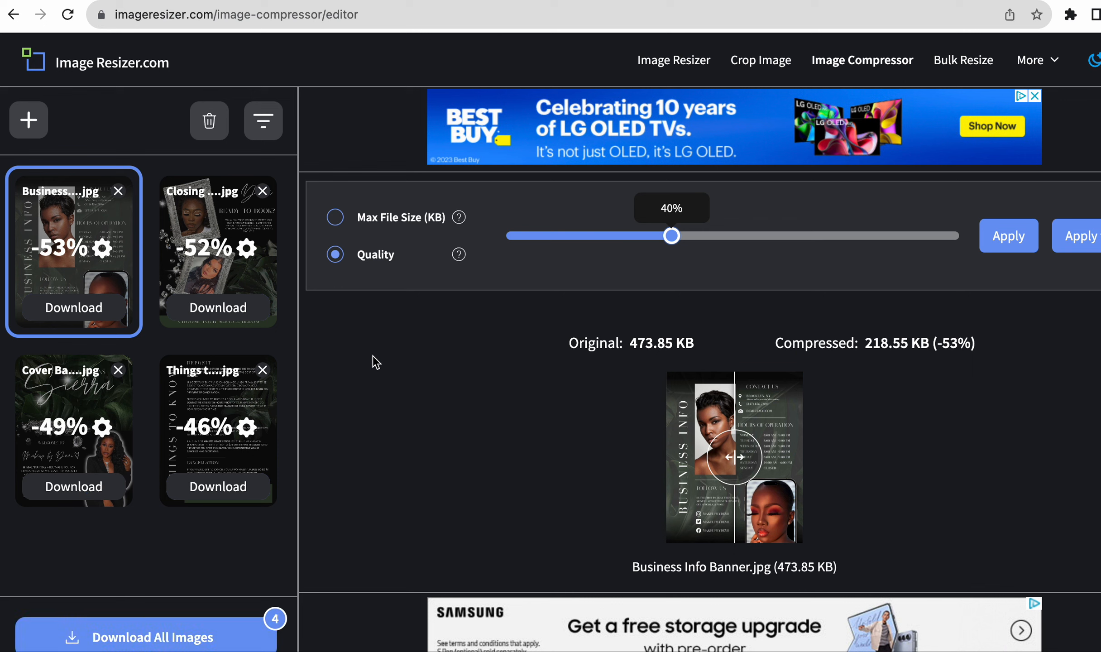
- Compress all four banners with a maximum file size of 1400 KB and download all the images
click(337, 220)
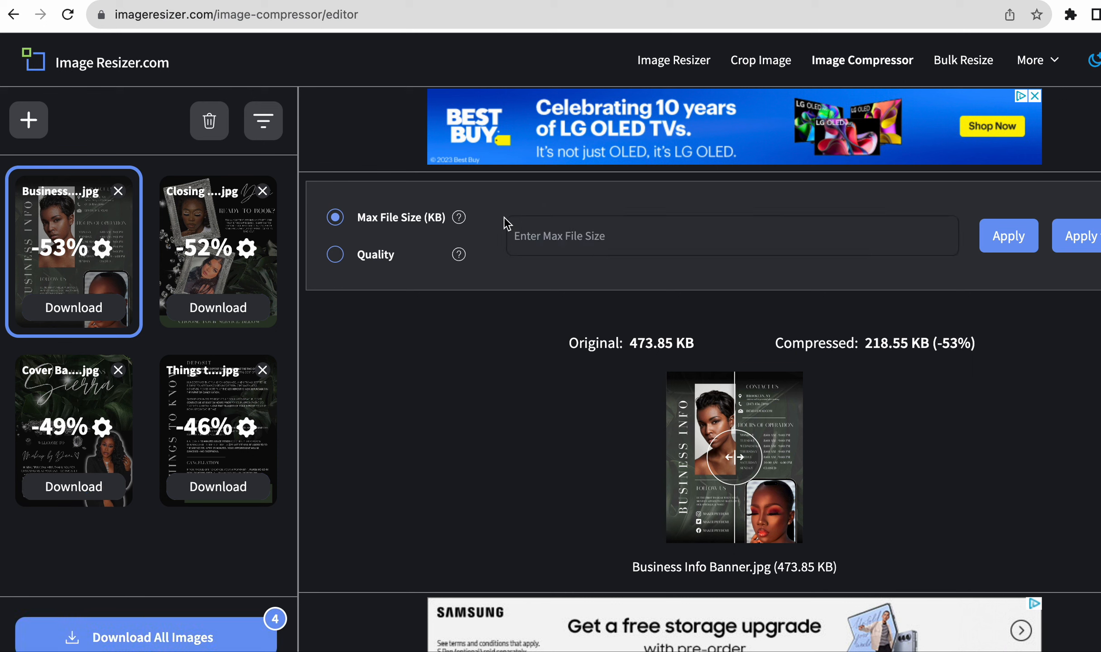
text(1400)
click(1081, 246)
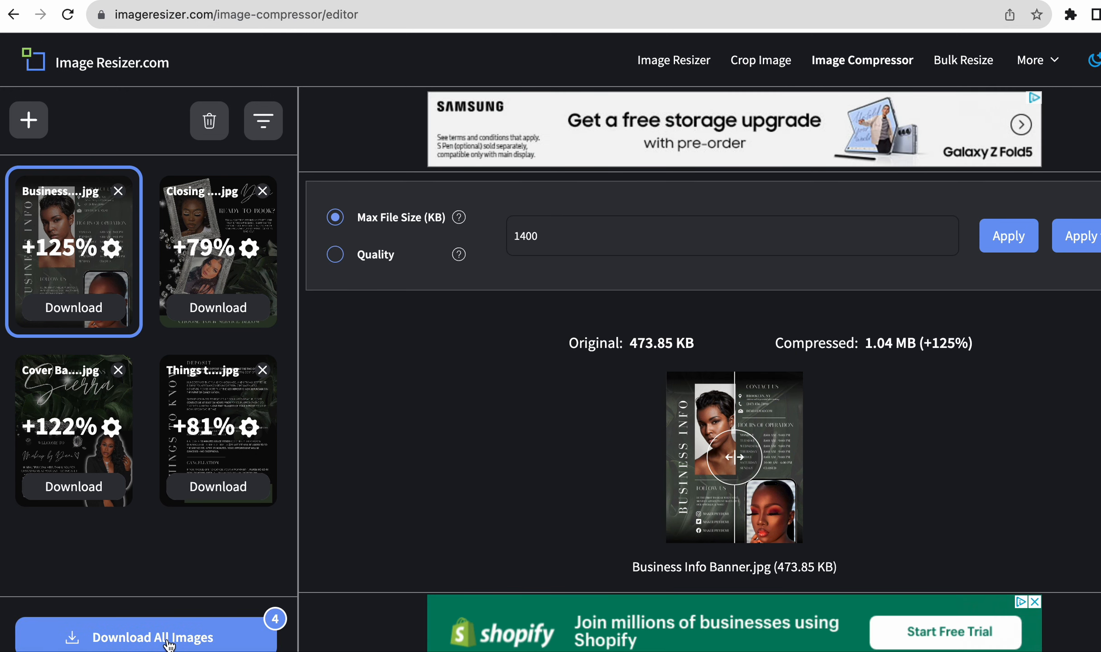
click(194, 642)
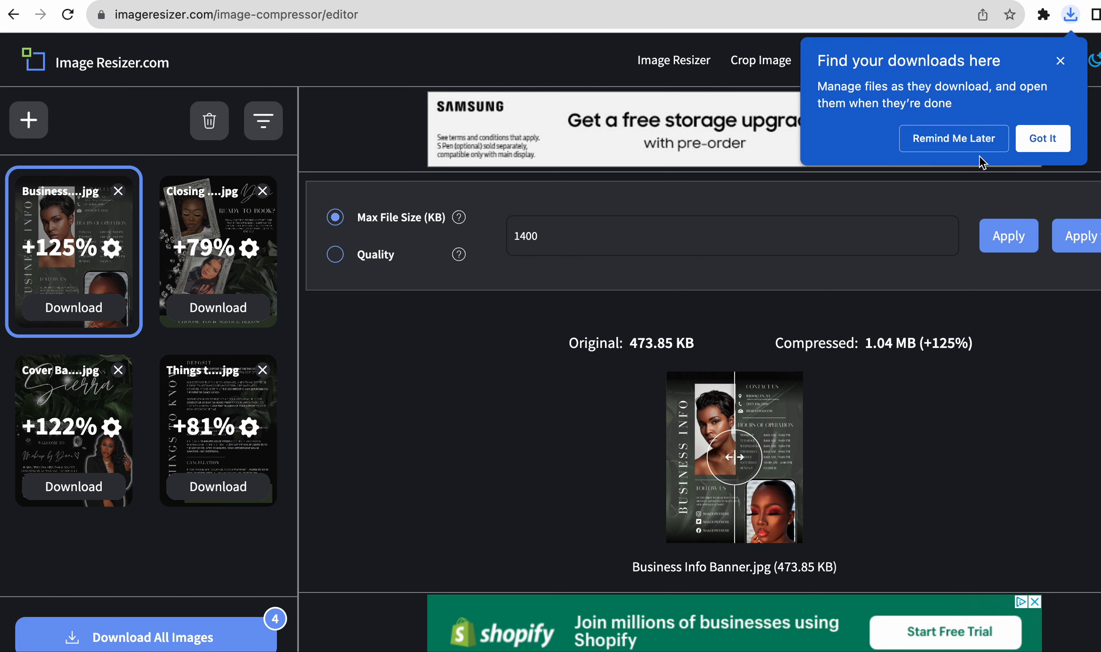
click(1038, 140)
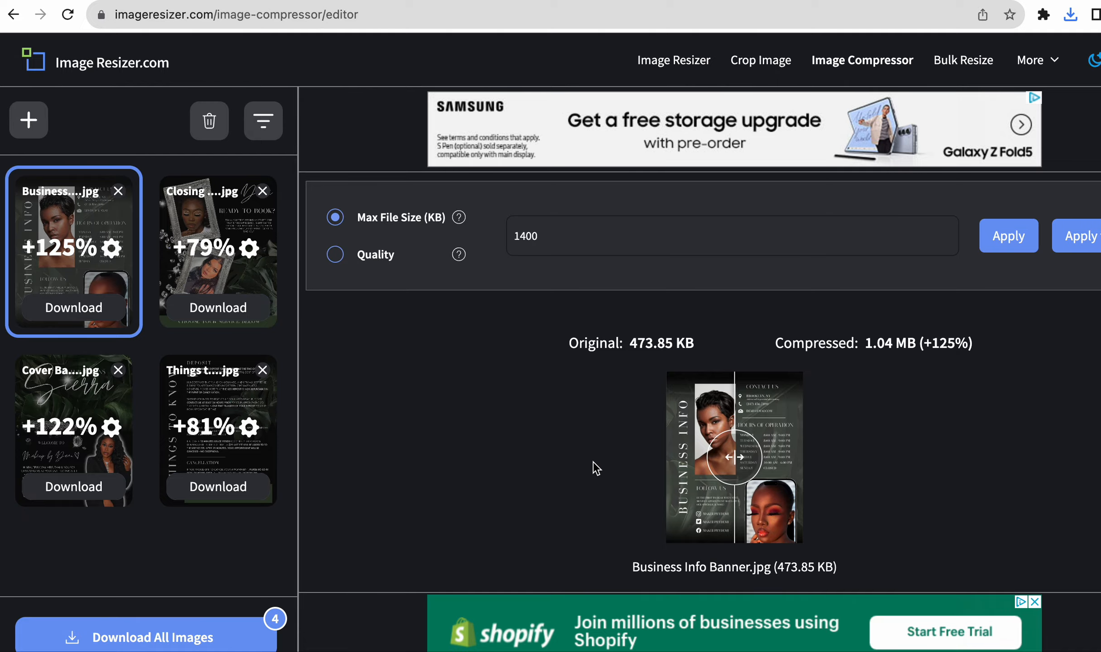
- Switch to Finder, extract compressed-images (3).zip in the Downloads folder and open the extracted folder
key(ctrl+Up)
click(361, 458)
click(6, 4)
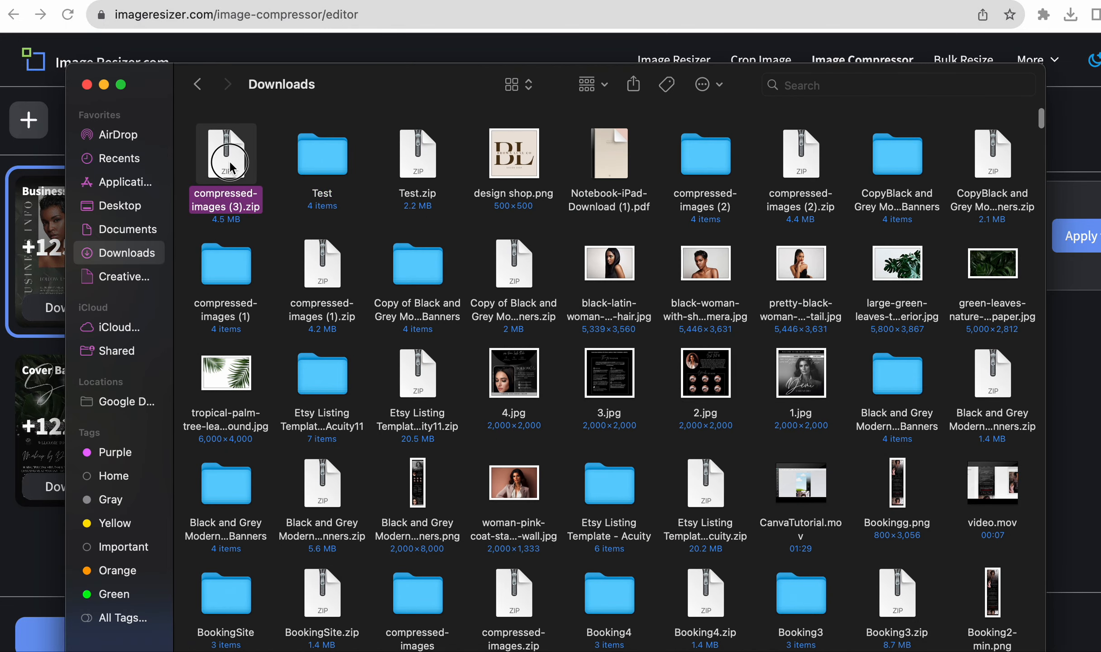
click(231, 168)
double_click(230, 168)
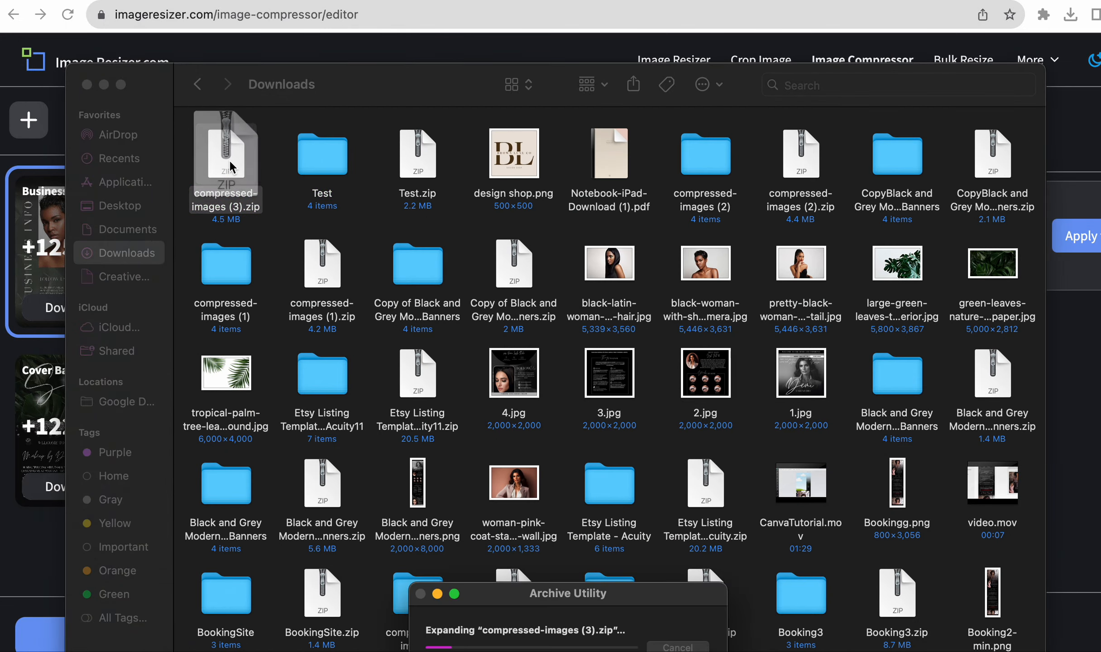
double_click(242, 166)
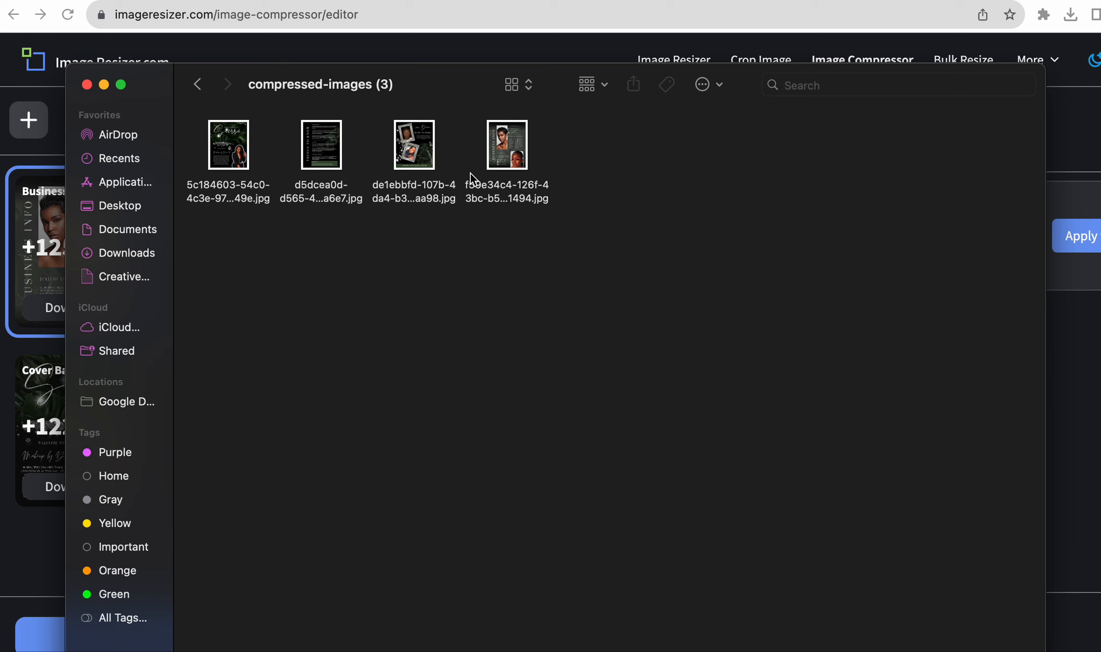
- Switch from Finder back to the browser's Acuity Scheduling page and open Customize Appearance for the client scheduling page
key(super+Tab)
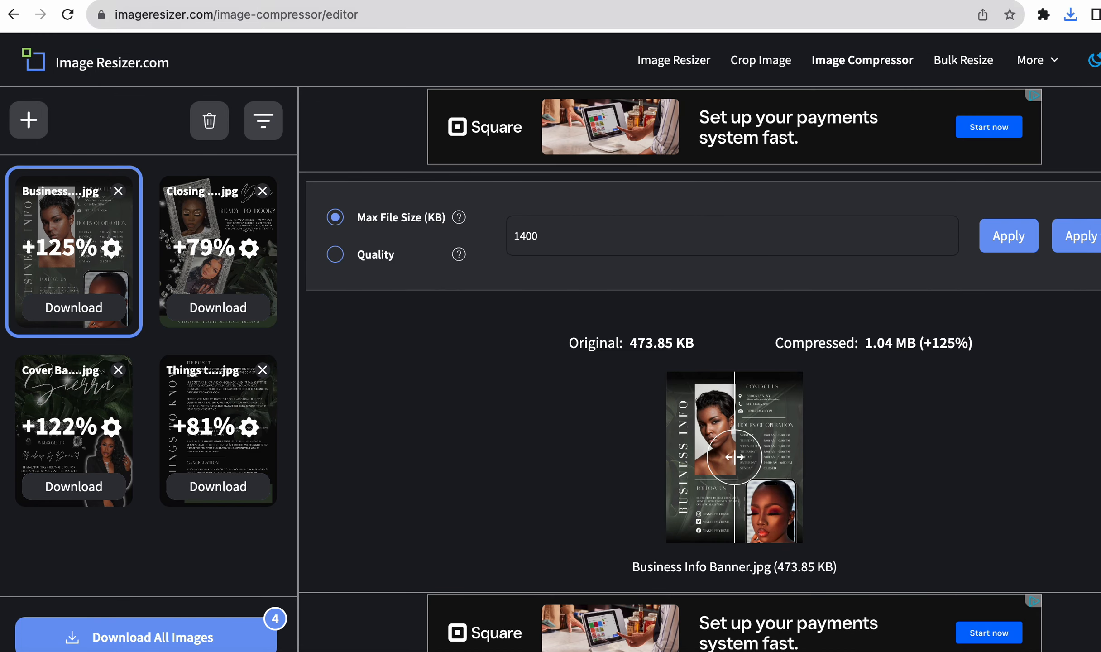
key(ctrl+shift+Tab)
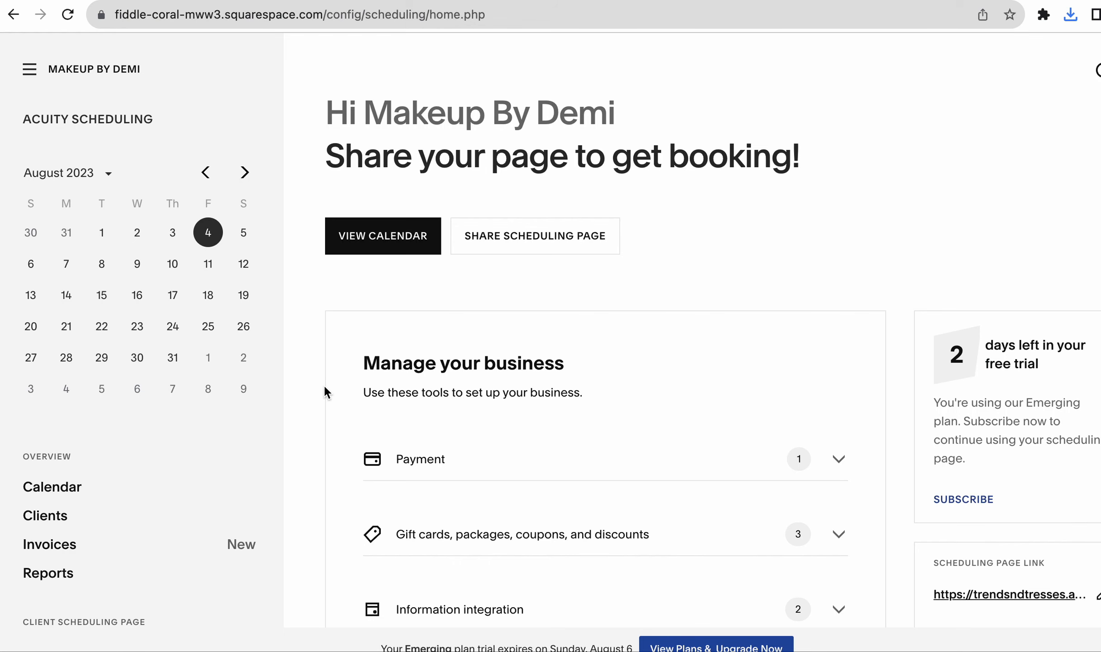
scroll(323, 383, down, 3)
scroll(182, 457, down, 1)
scroll(182, 457, down, 5)
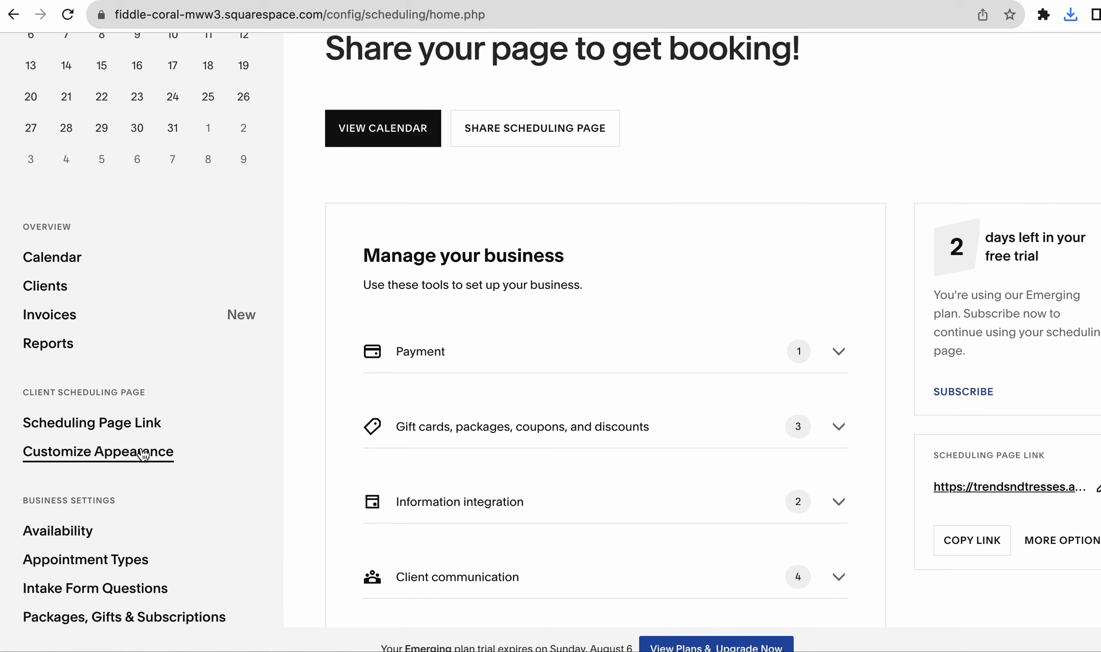
scroll(145, 451, up, 5)
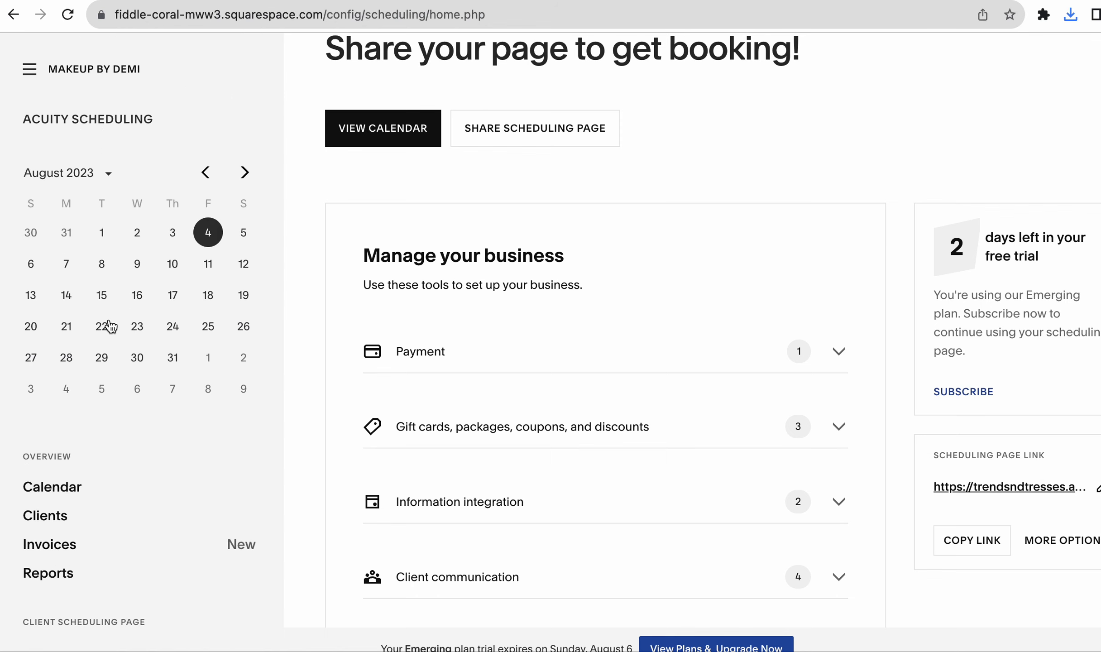
scroll(108, 324, down, 6)
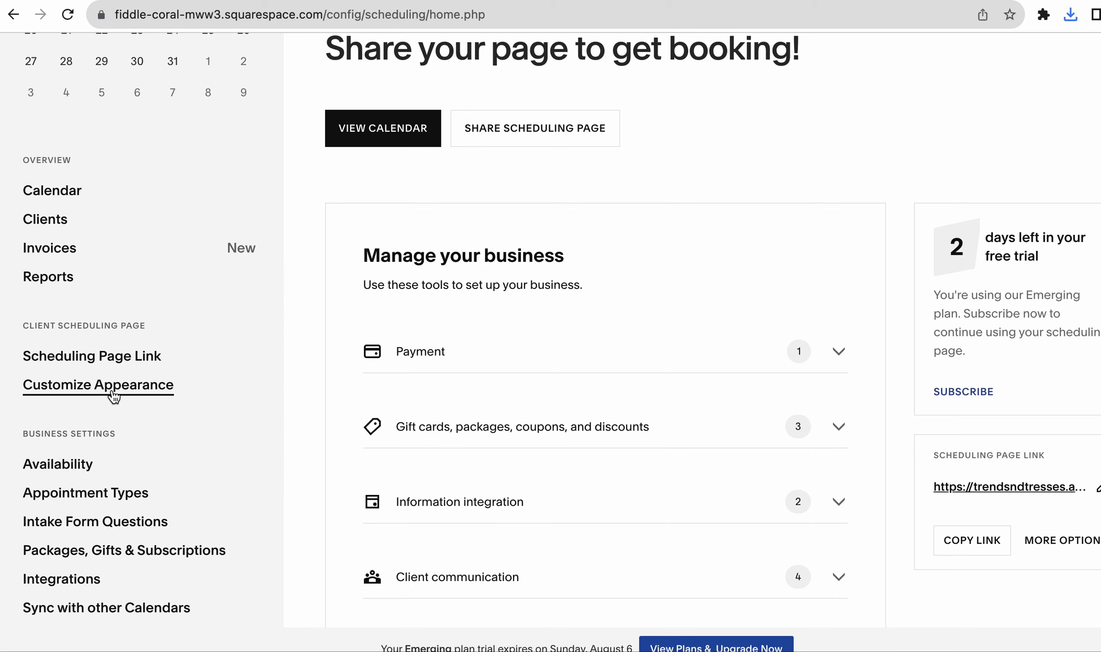
click(113, 394)
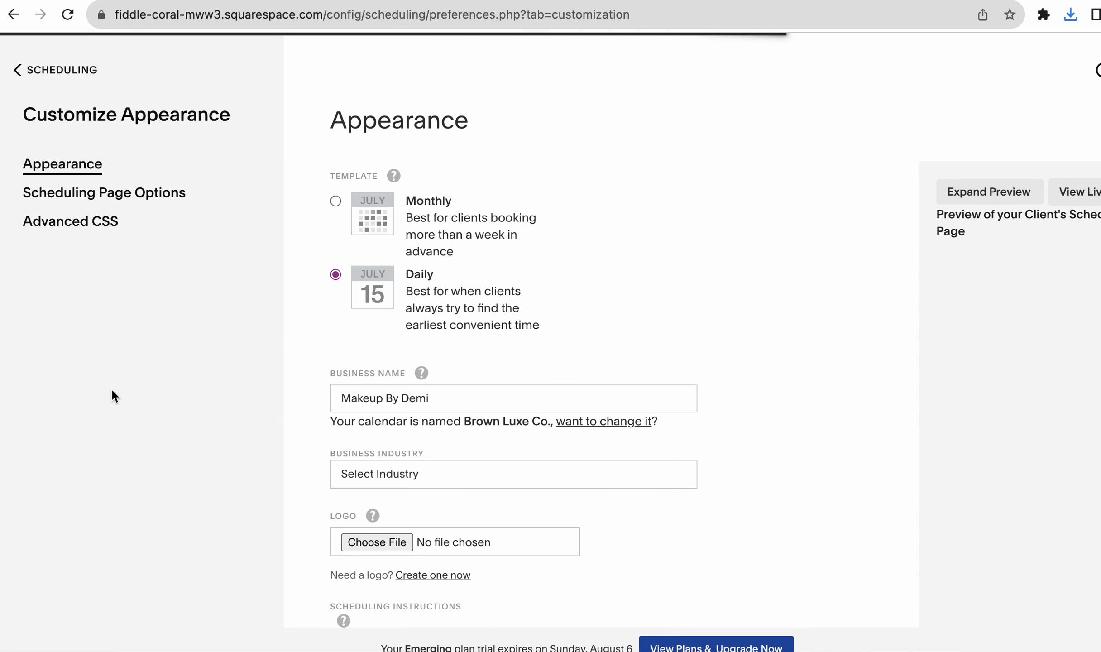
- Insert the compressed cover banner from the compressed-images (3) folder in Downloads into the Scheduling Instructions
scroll(572, 293, down, 12)
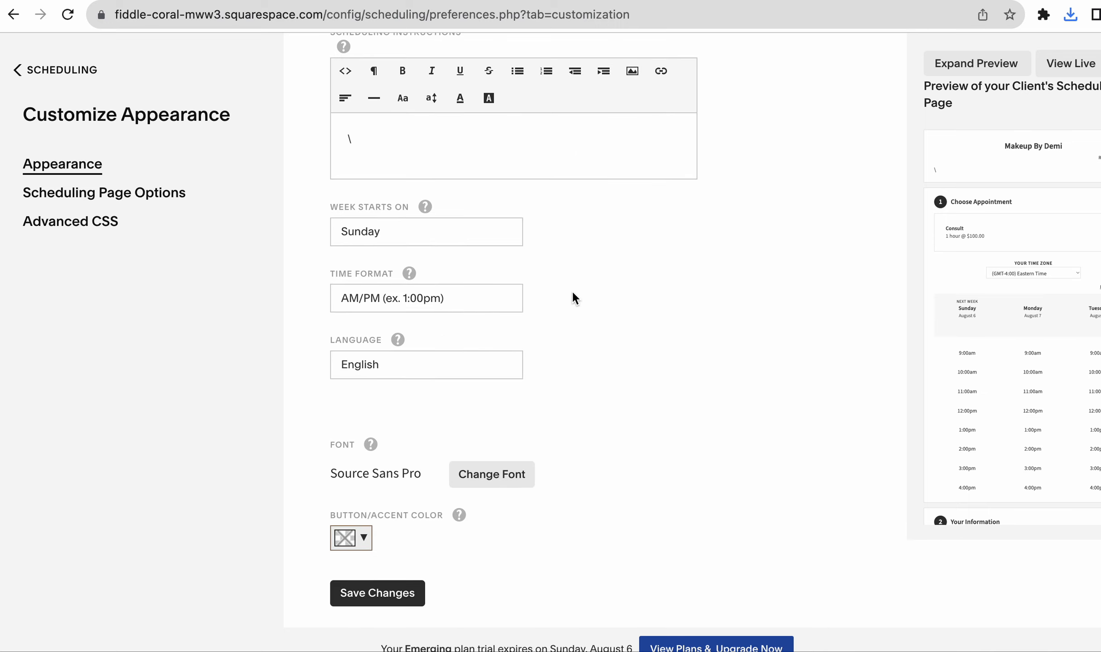
scroll(572, 290, up, 1)
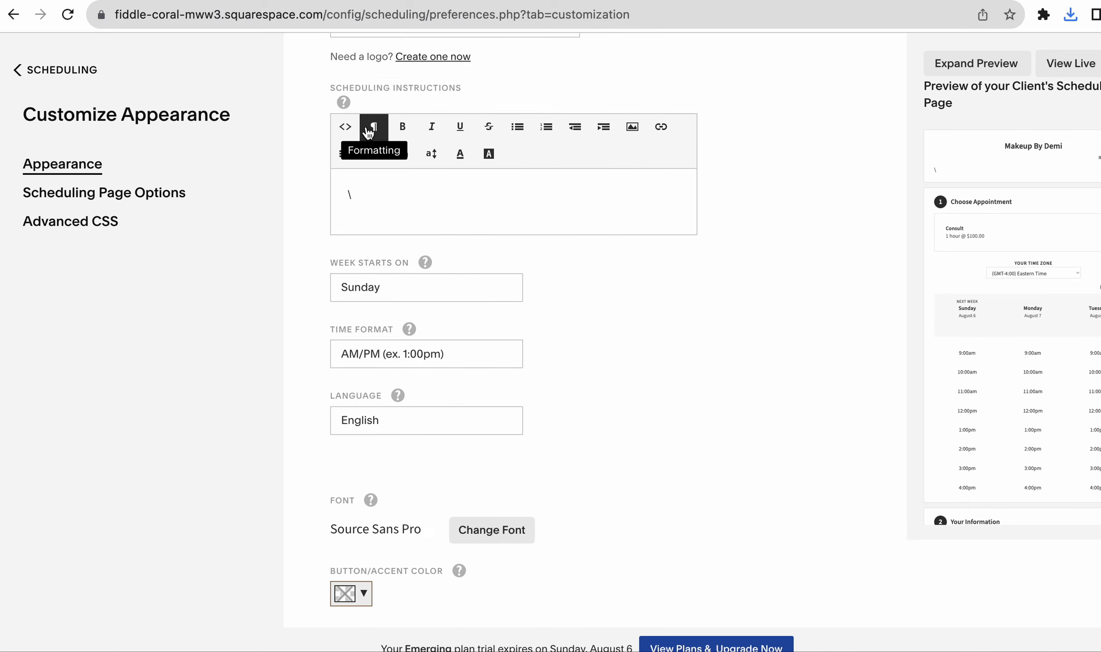
scroll(622, 187, up, 2)
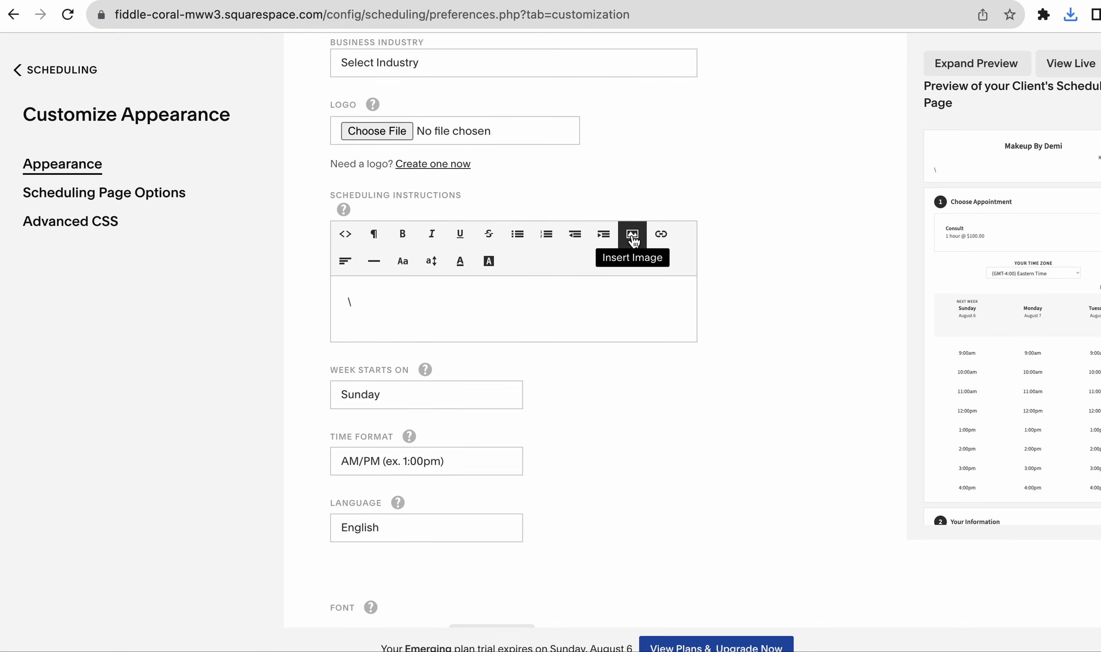
click(633, 241)
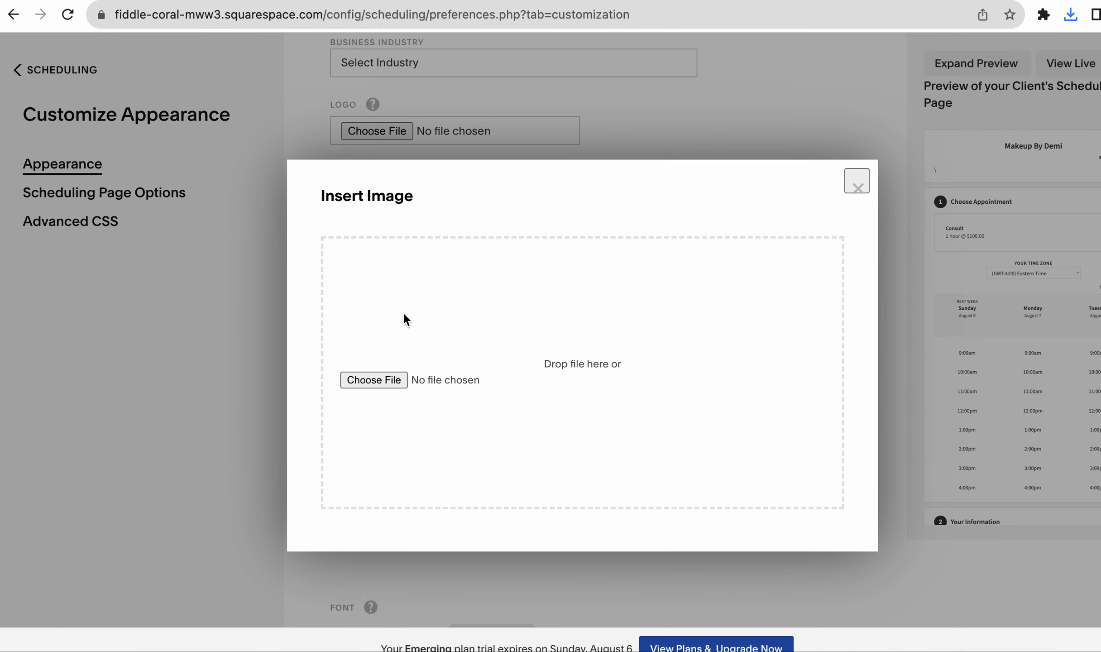
click(359, 378)
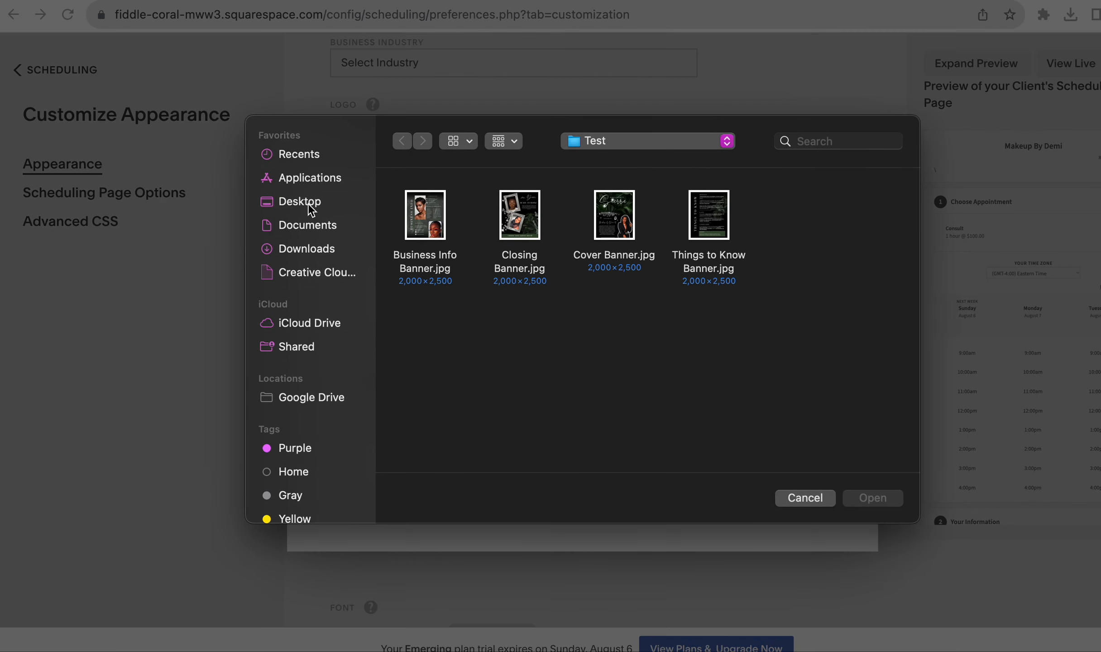
click(309, 245)
double_click(446, 212)
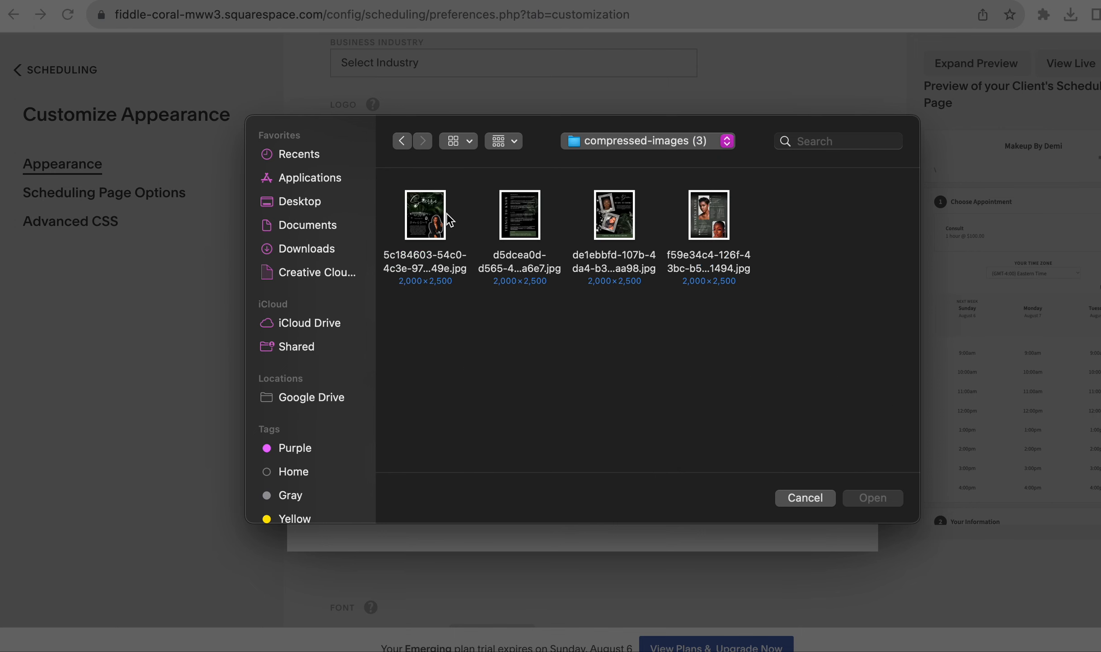
click(438, 239)
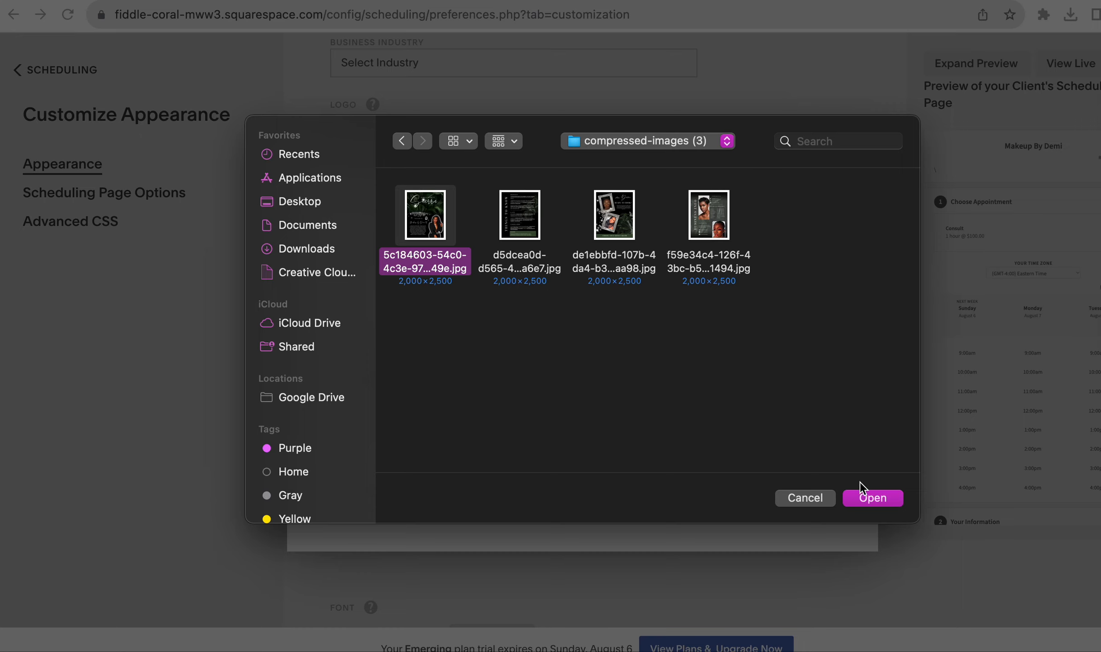
click(872, 497)
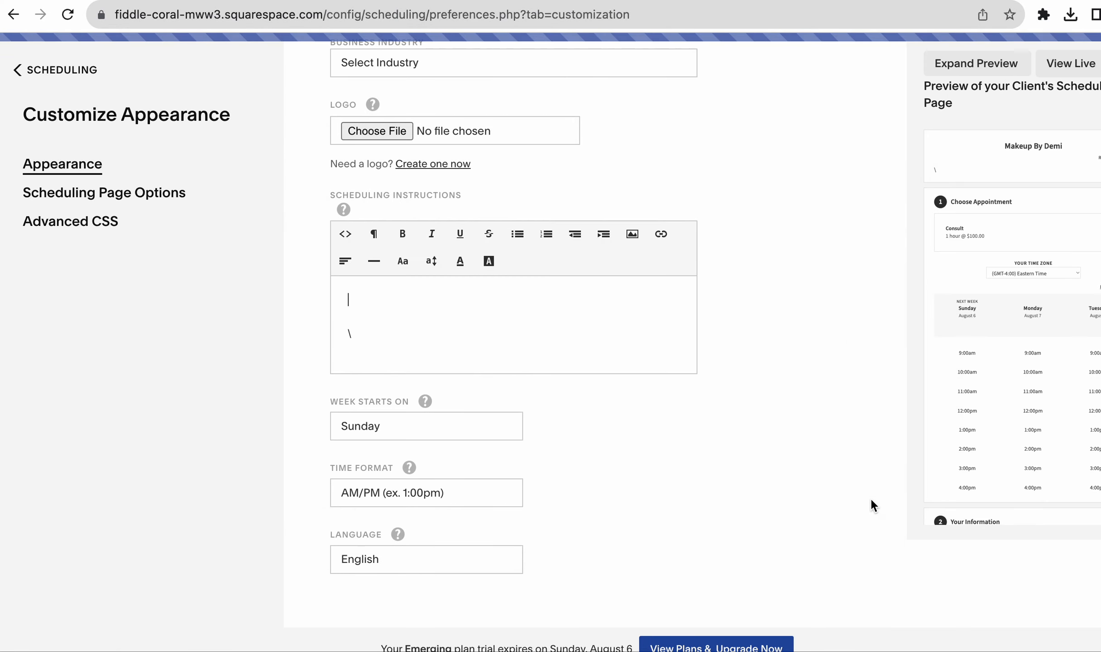
- Delete the stray backslash and its empty line below the cover banner in the Scheduling Instructions
scroll(657, 450, down, 6)
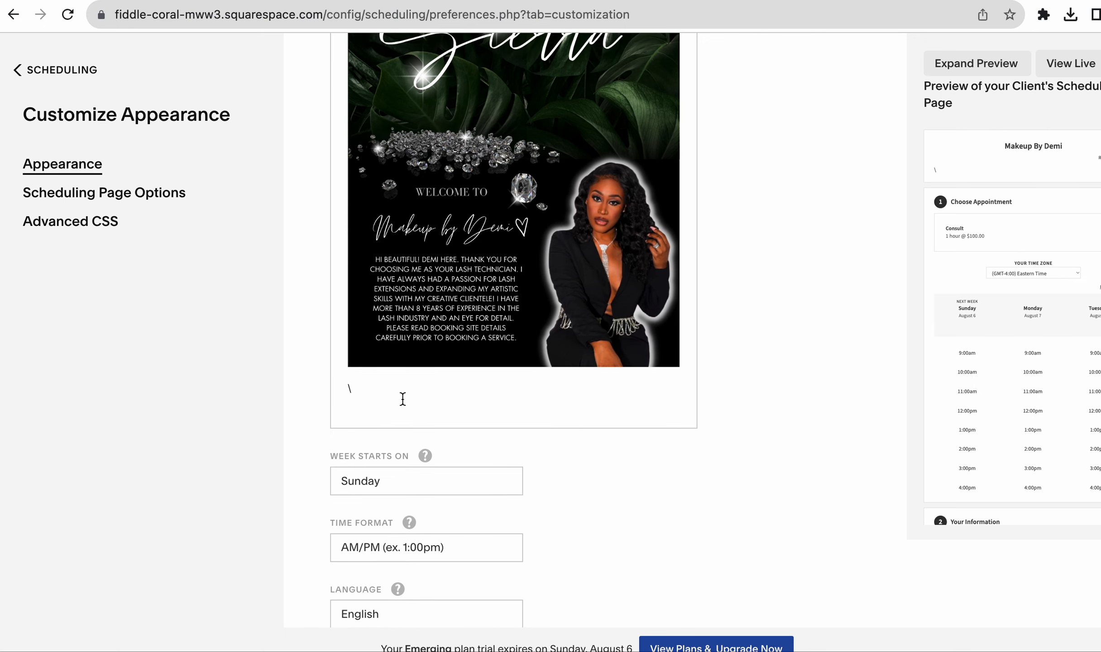
click(363, 389)
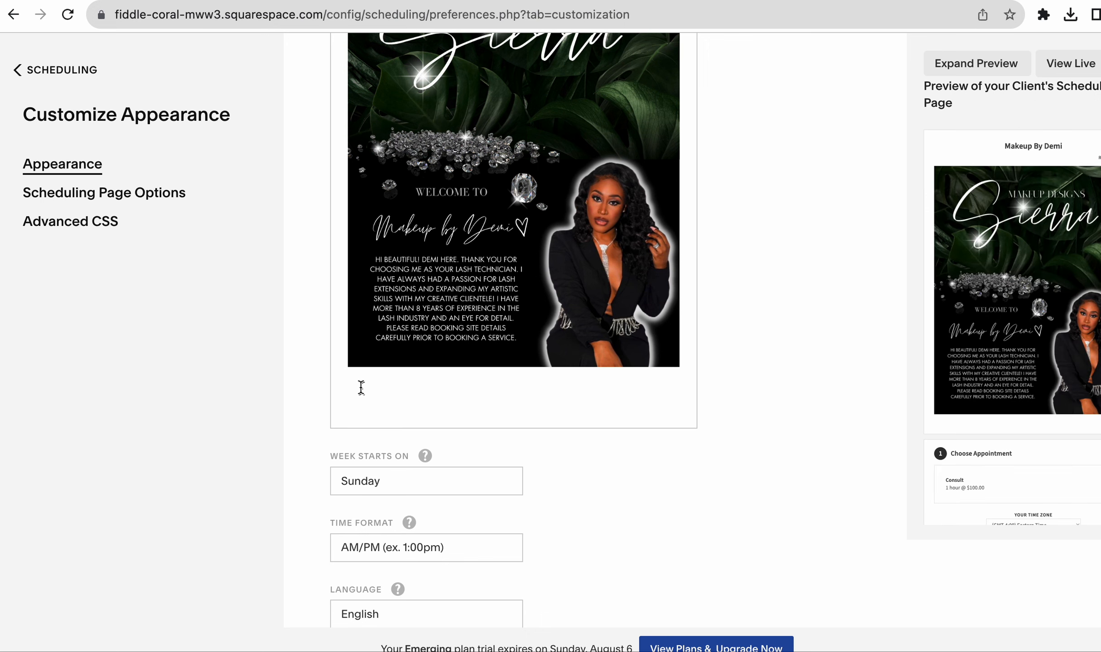
key(BackSpace)
scroll(363, 371, down, 3)
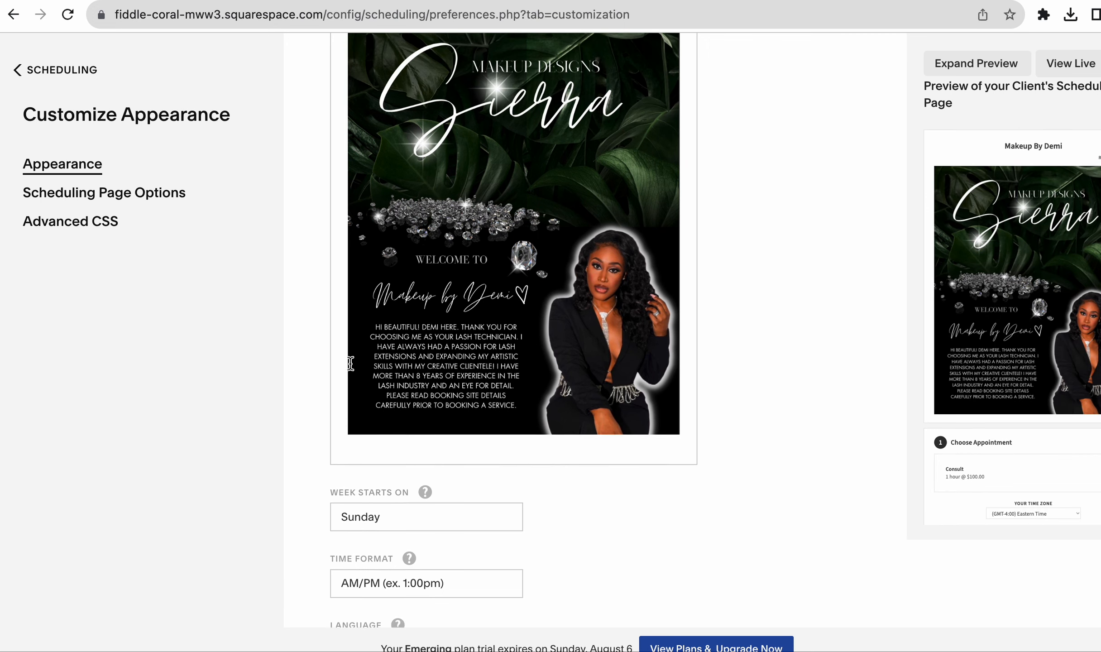
- Insert the compressed Things to Know banner from the compressed-images (3) folder below the cover banner
click(362, 372)
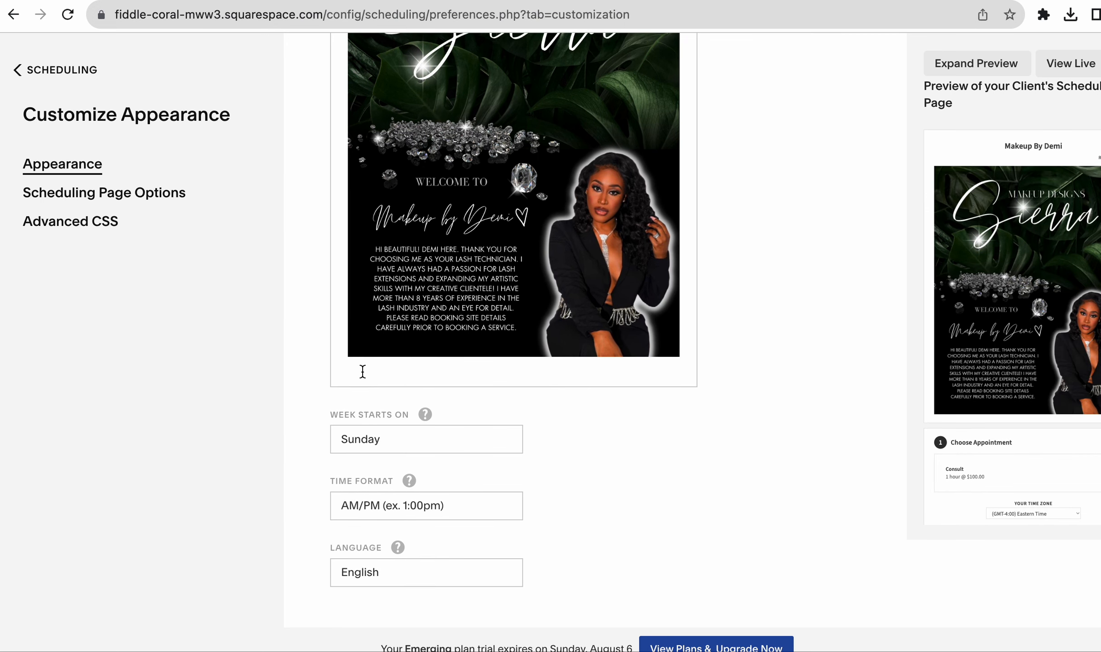
click(354, 371)
click(354, 371)
scroll(354, 371, up, 10)
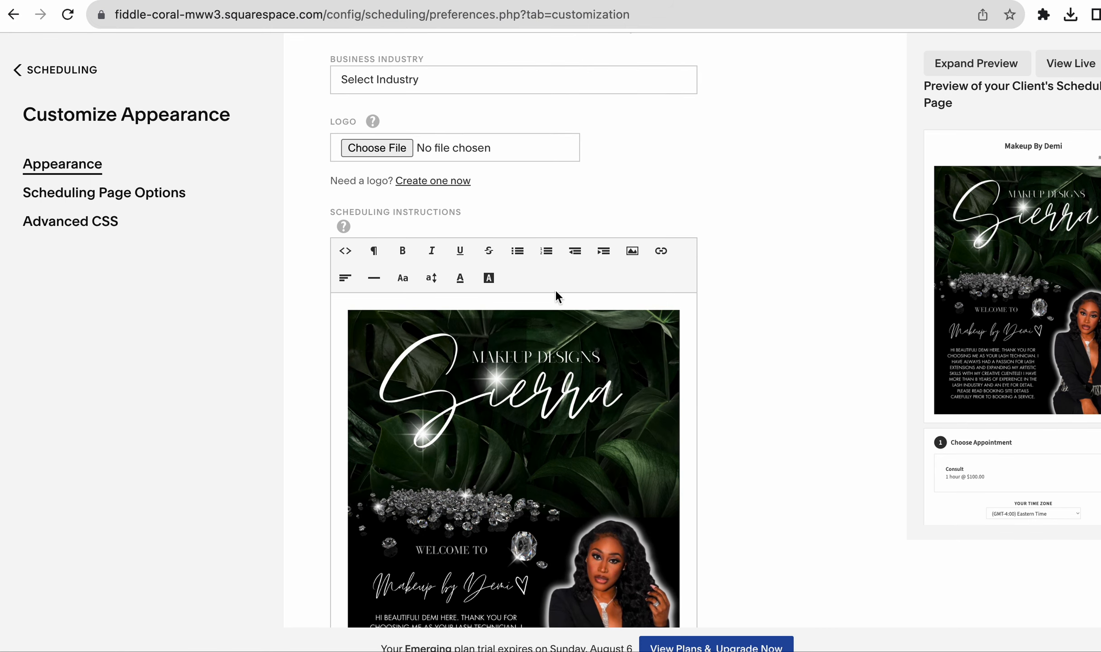
click(633, 248)
click(389, 380)
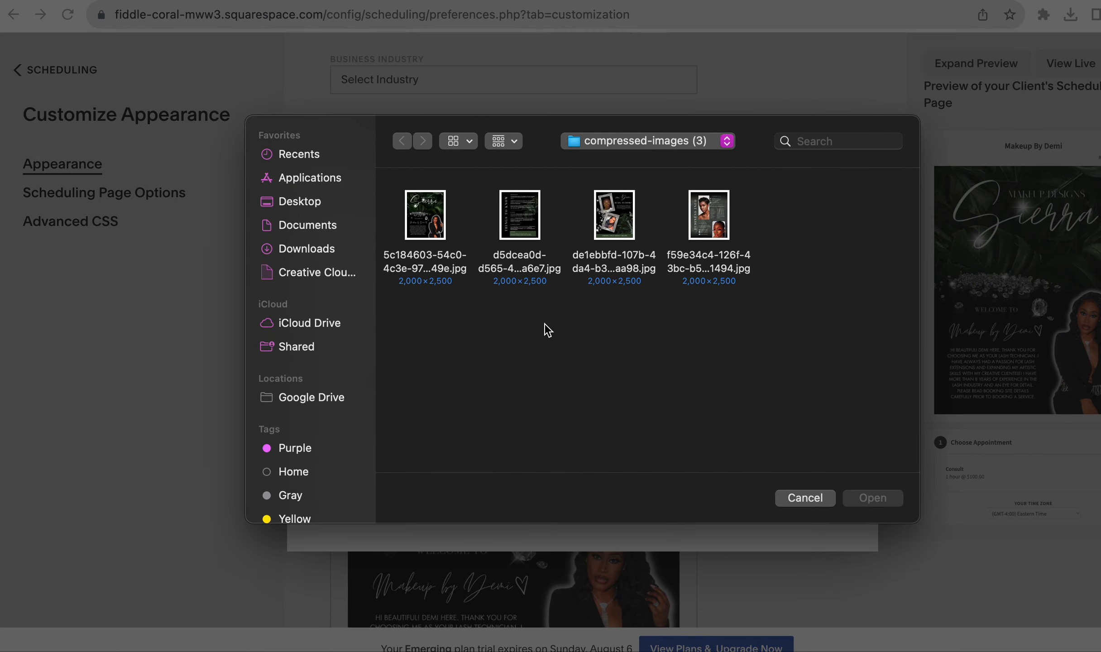
click(522, 233)
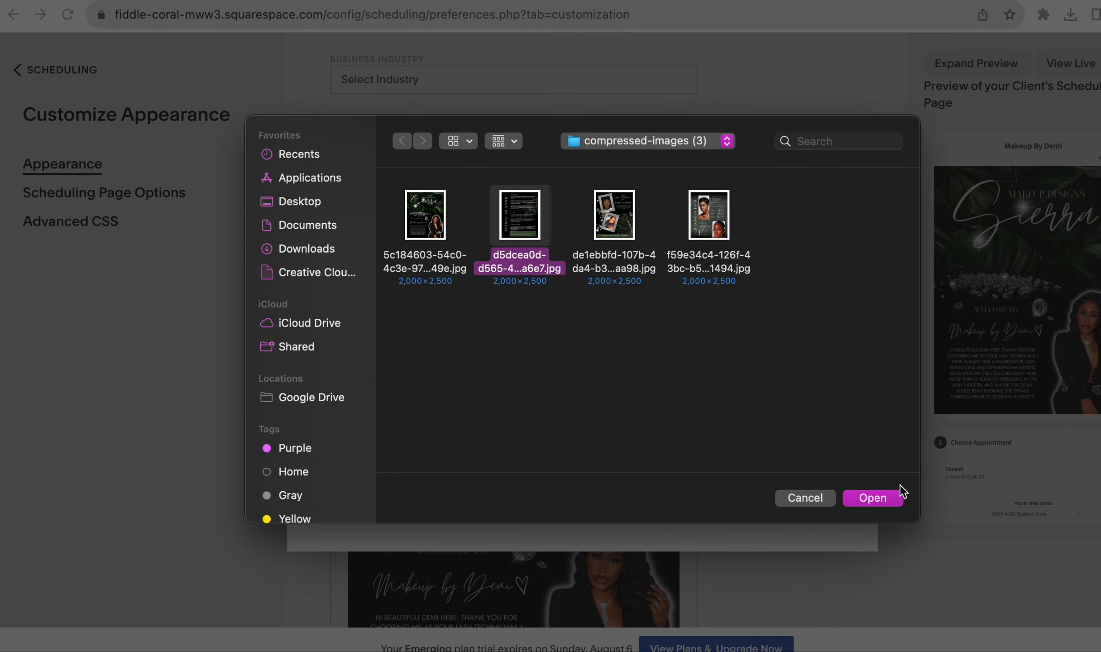
click(892, 500)
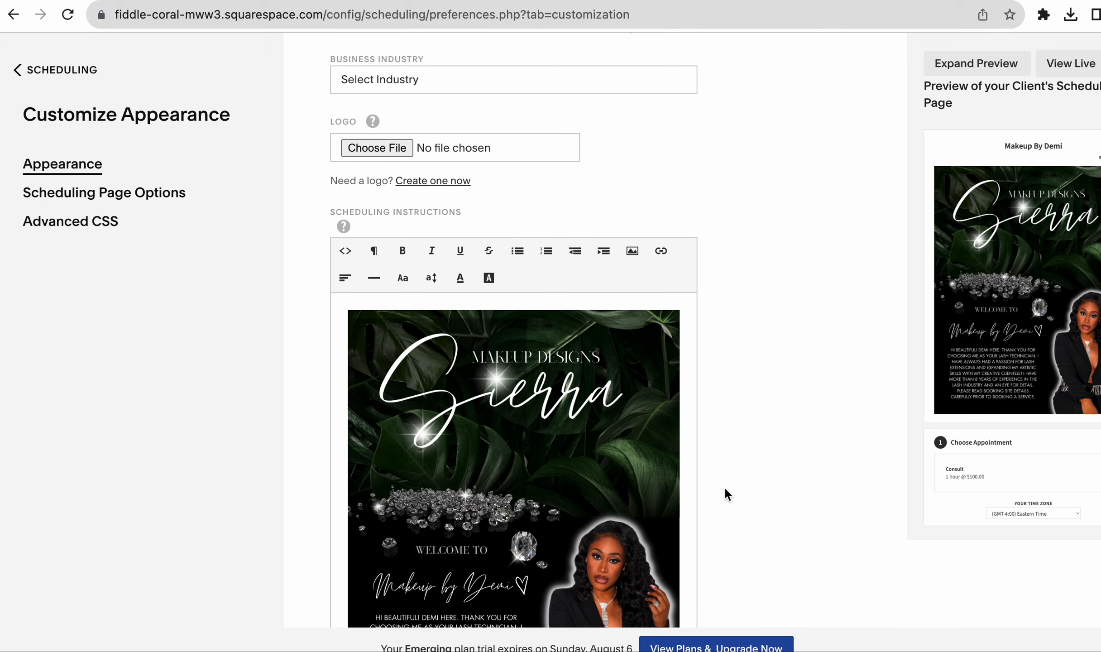
- Remove the gap between the cover banner and the Things to Know banner so the two images join
scroll(725, 487, down, 10)
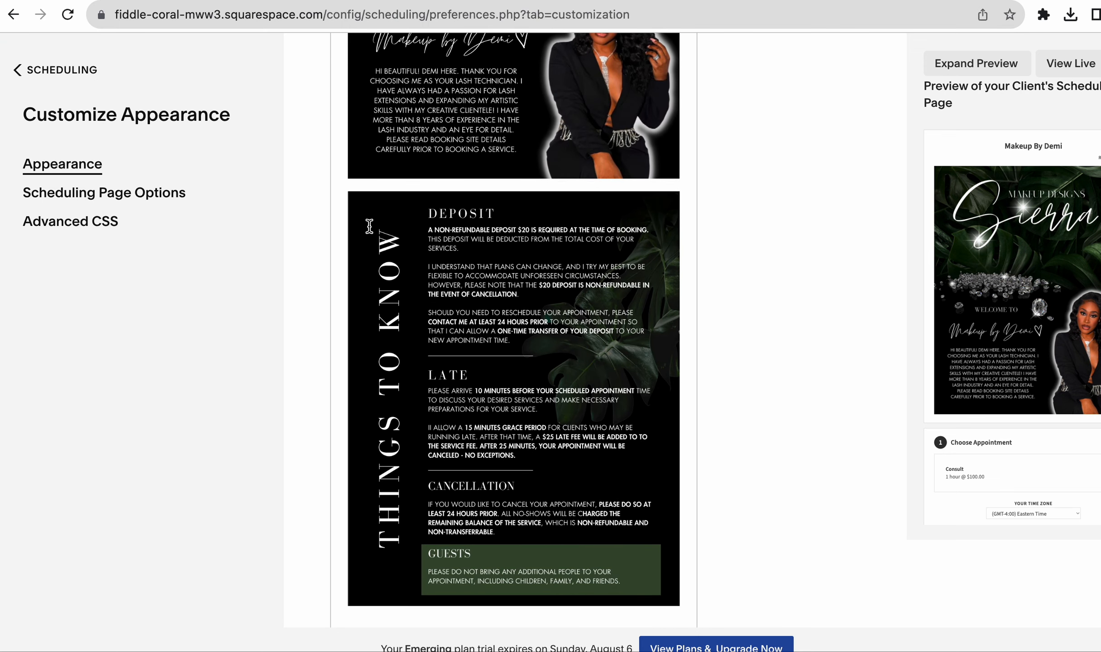
double_click(346, 199)
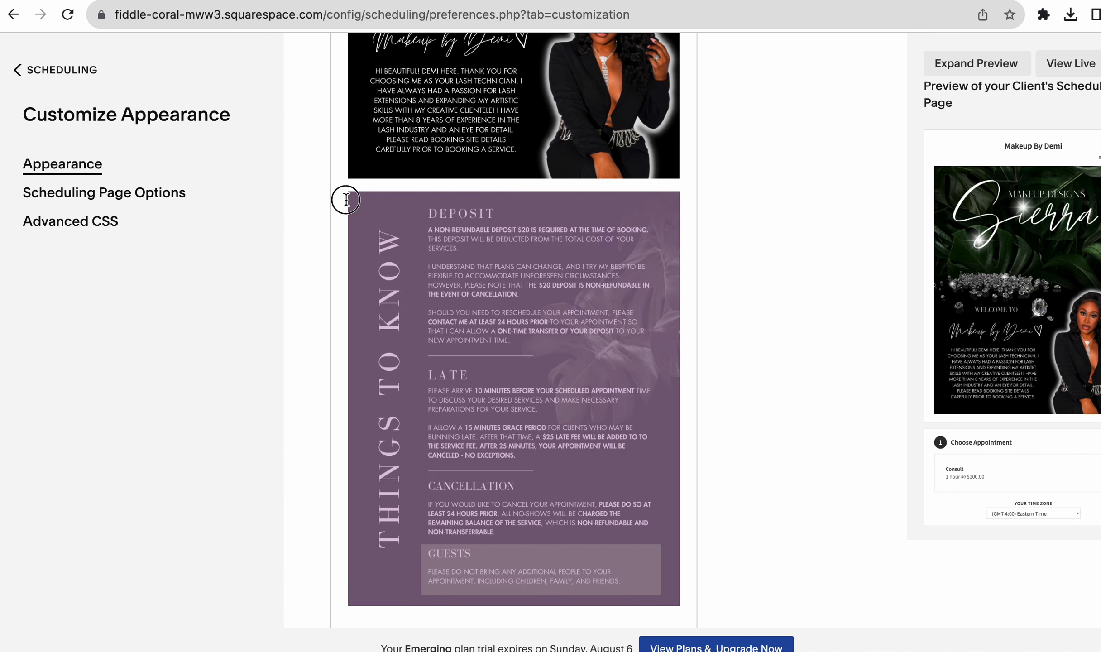
click(347, 199)
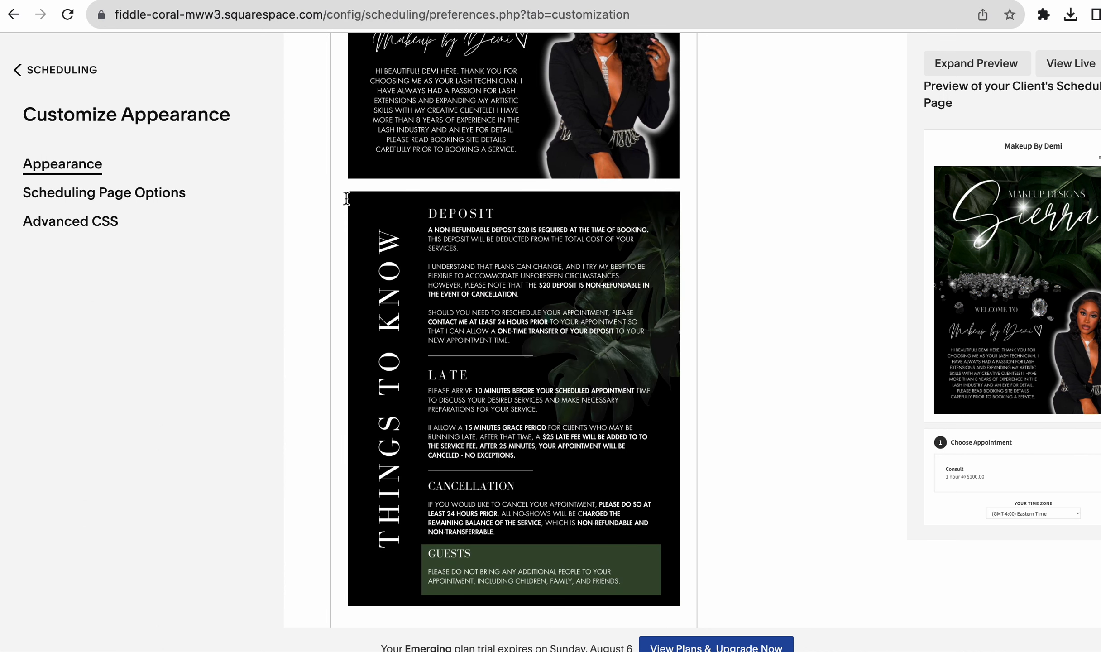
key(BackSpace)
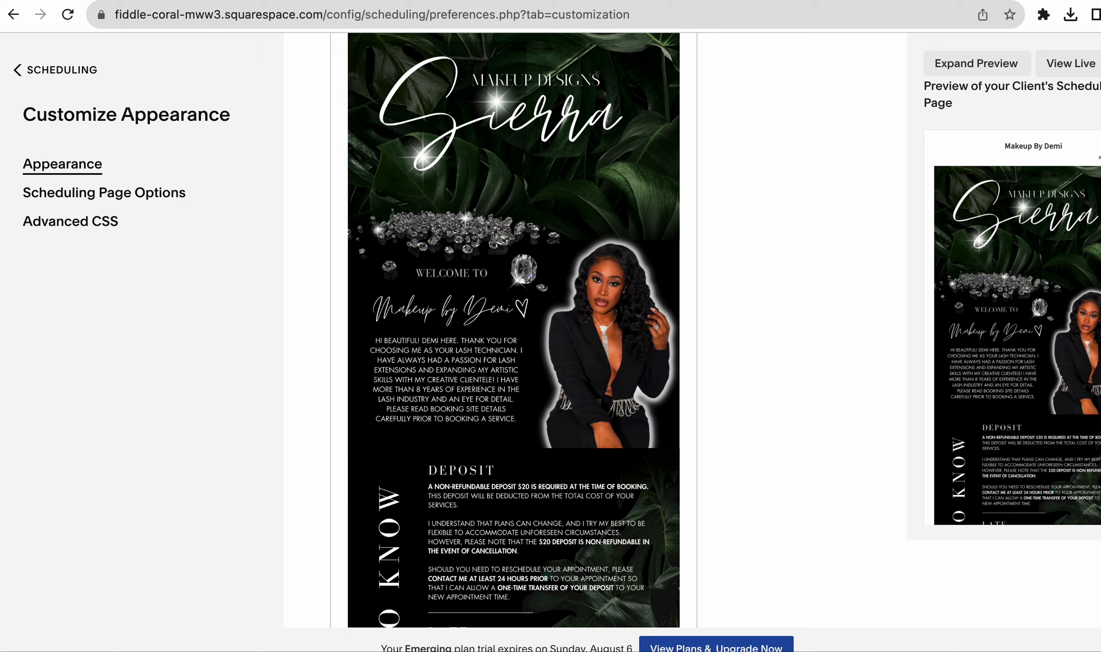
- Insert the compressed Business Info banner from the compressed-images (3) folder below the Things to Know banner
scroll(477, 262, down, 3)
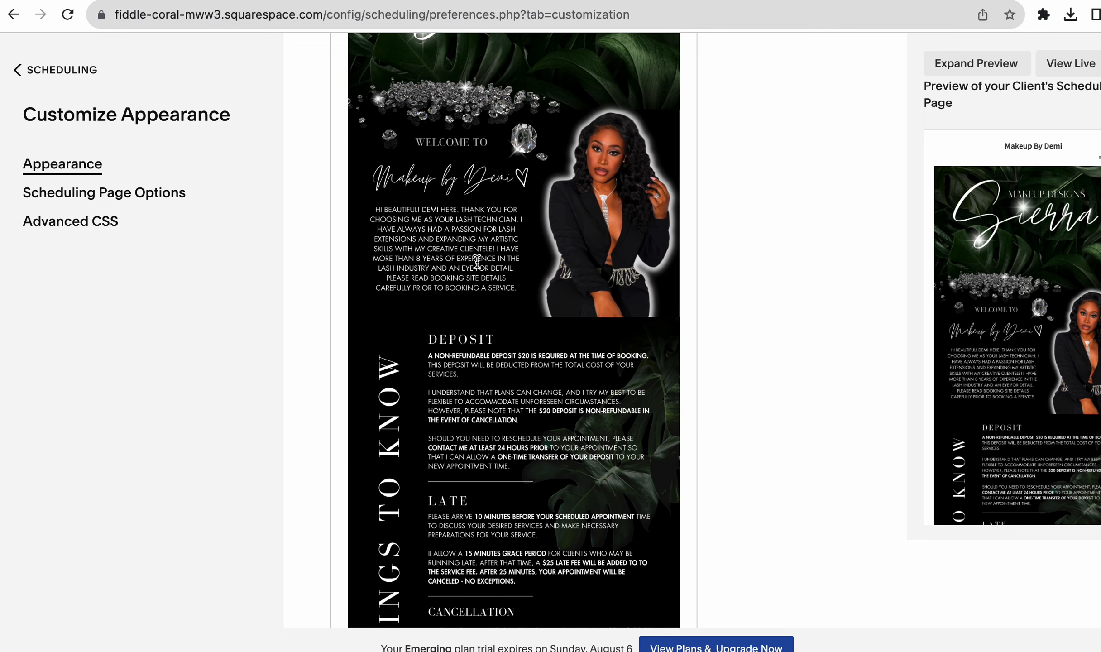
scroll(503, 376, down, 2)
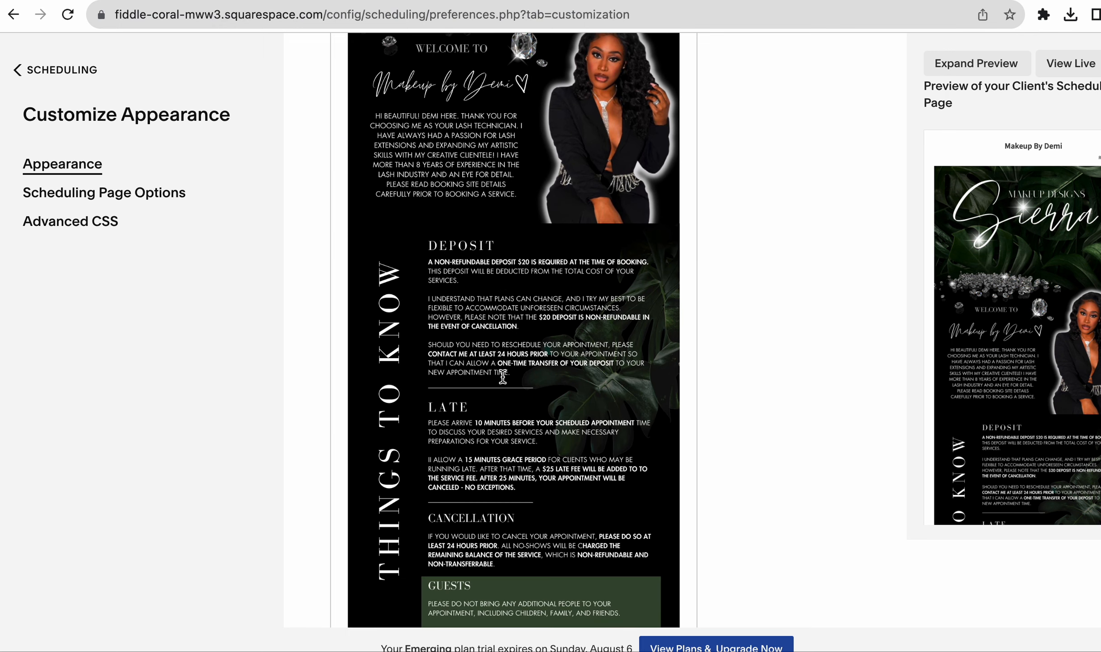
scroll(502, 376, down, 3)
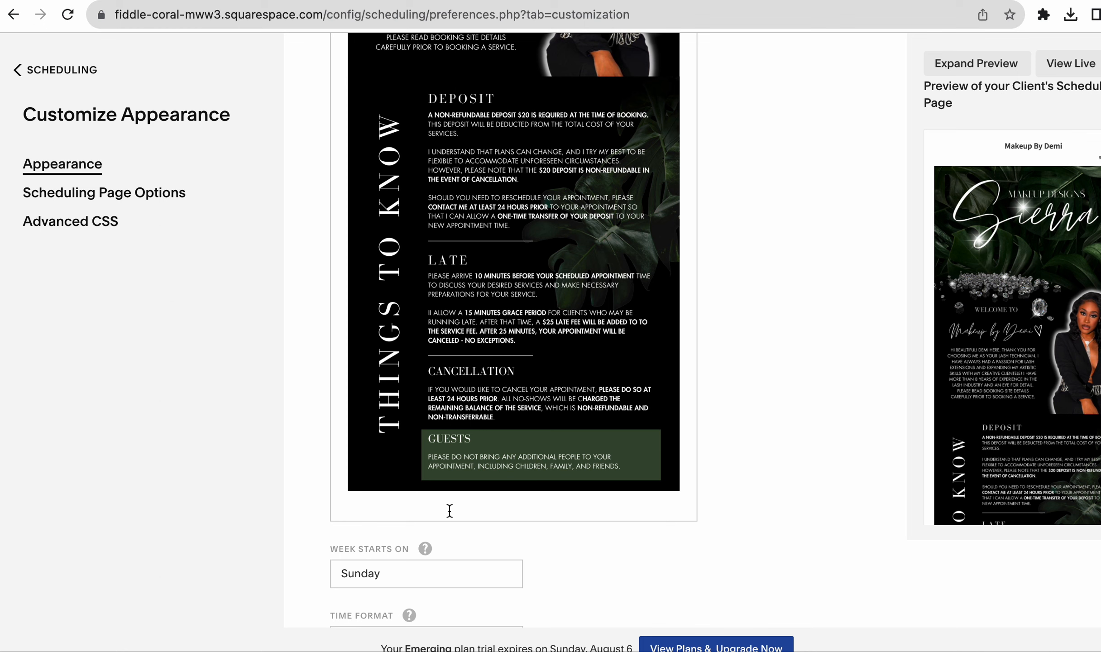
scroll(450, 511, up, 2)
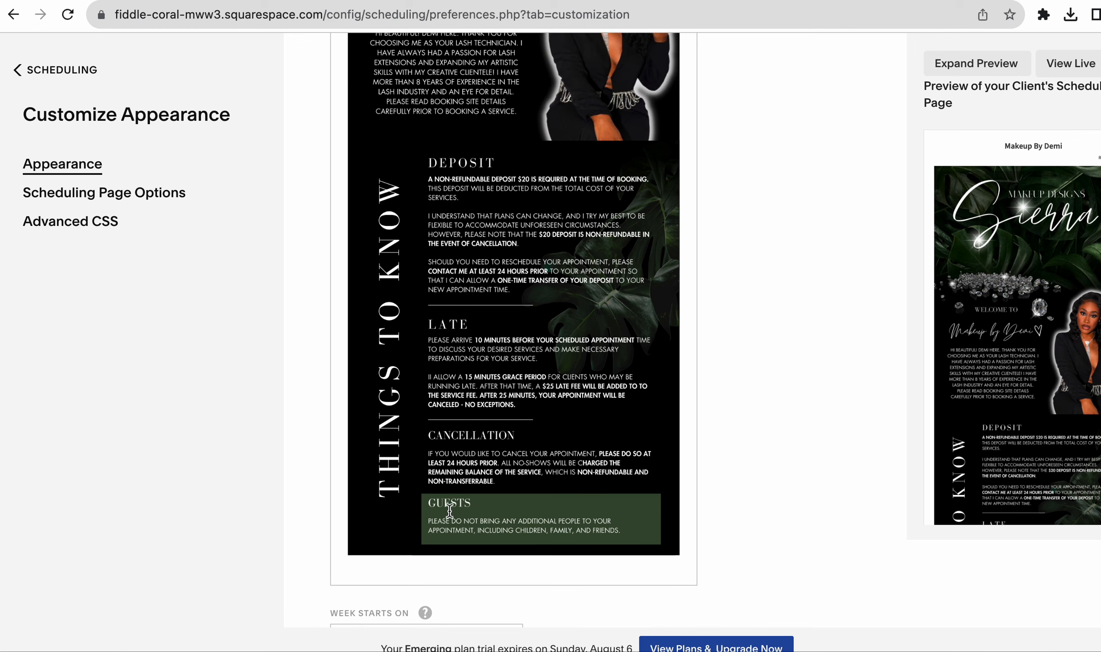
scroll(450, 510, up, 5)
scroll(657, 312, up, 2)
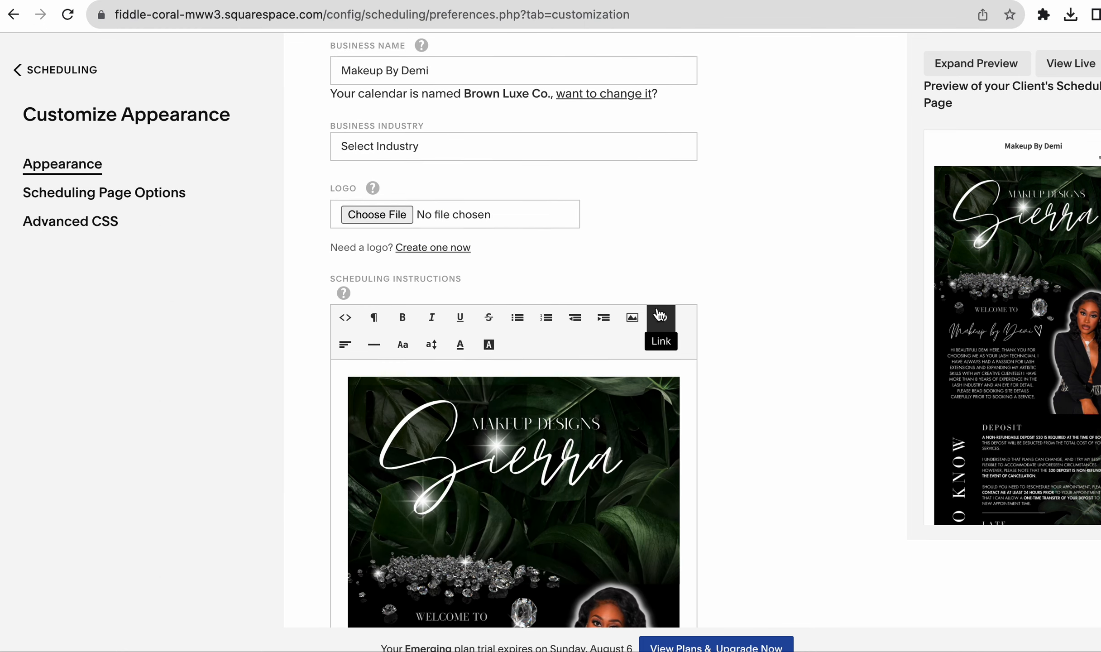
scroll(657, 312, down, 15)
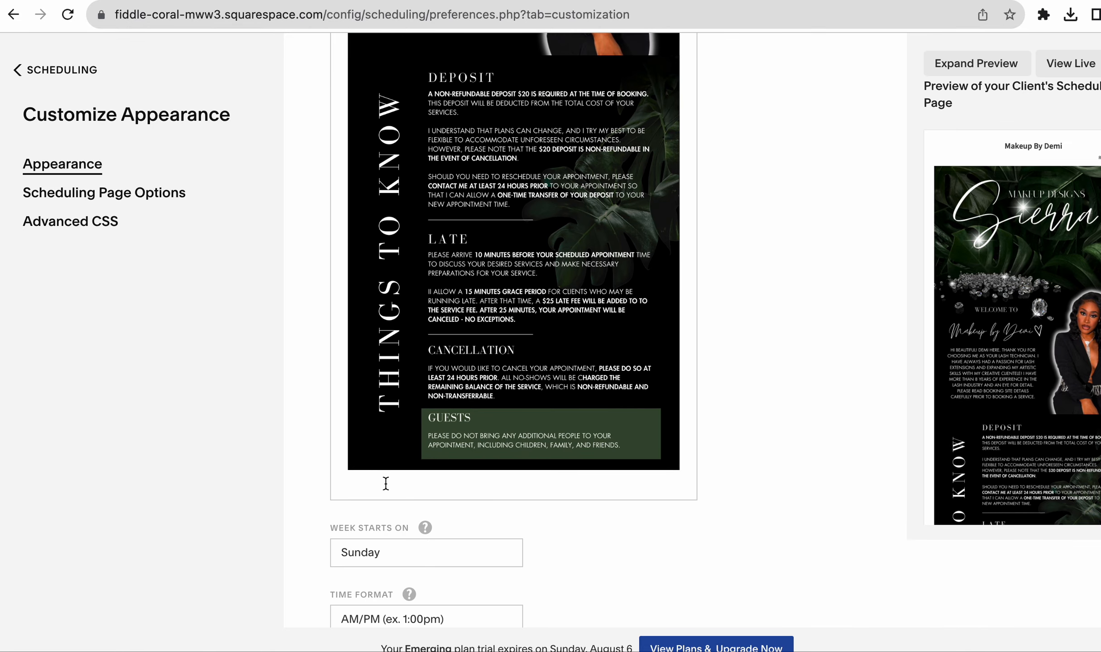
scroll(392, 484, up, 10)
click(633, 248)
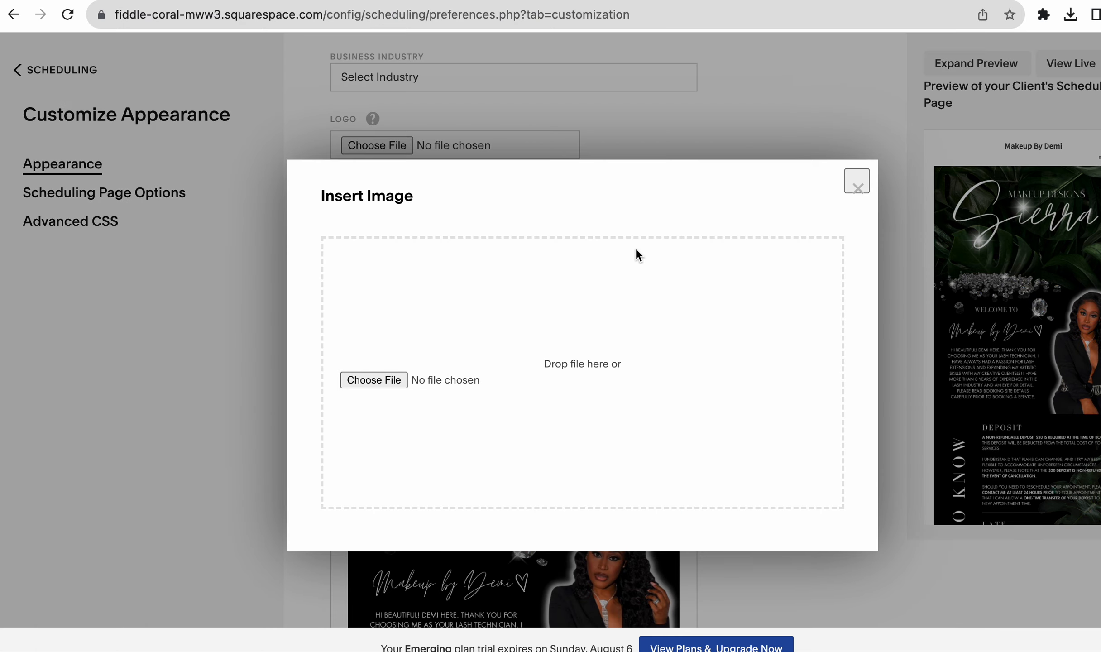
click(386, 377)
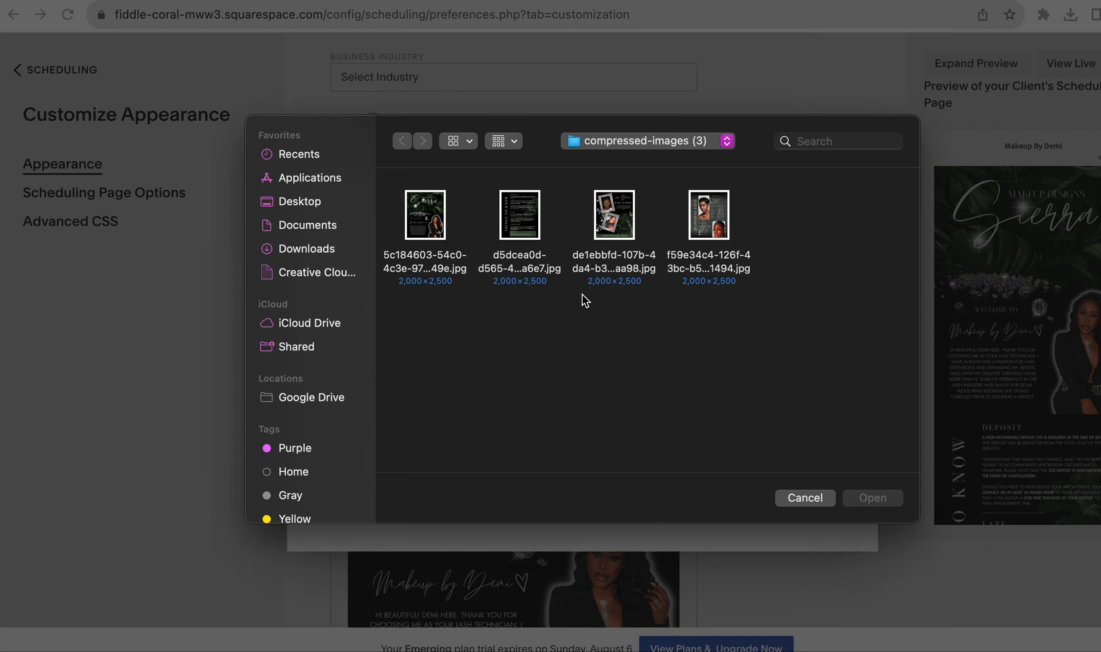
double_click(700, 210)
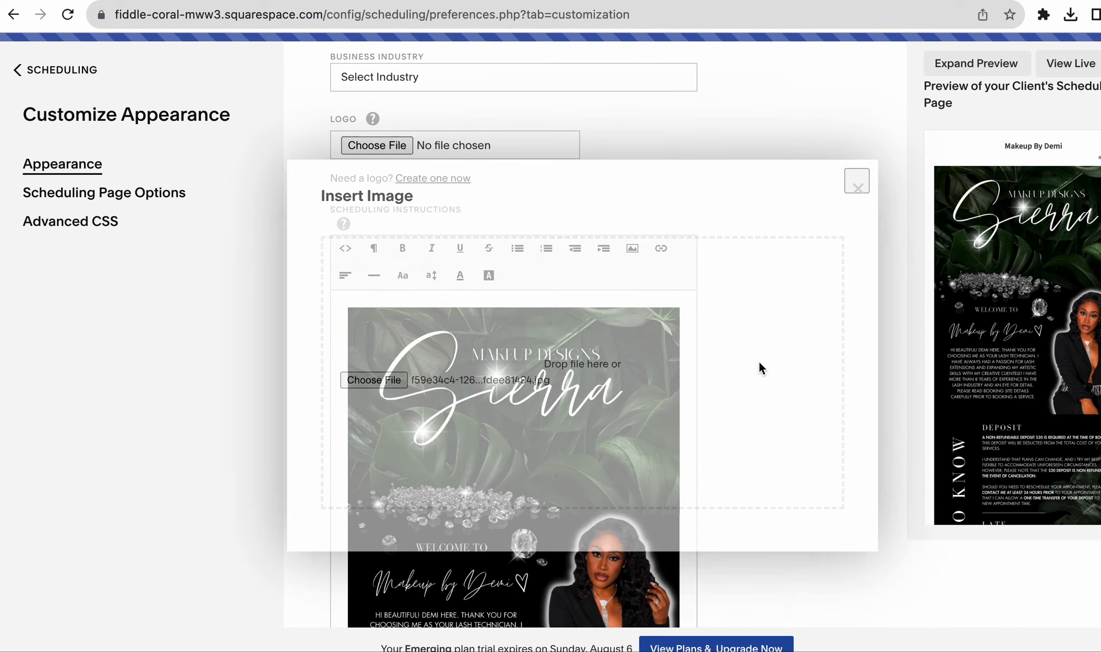
- Remove the gap between the Things to Know banner and the Business Info banner so the two images join
scroll(757, 359, down, 15)
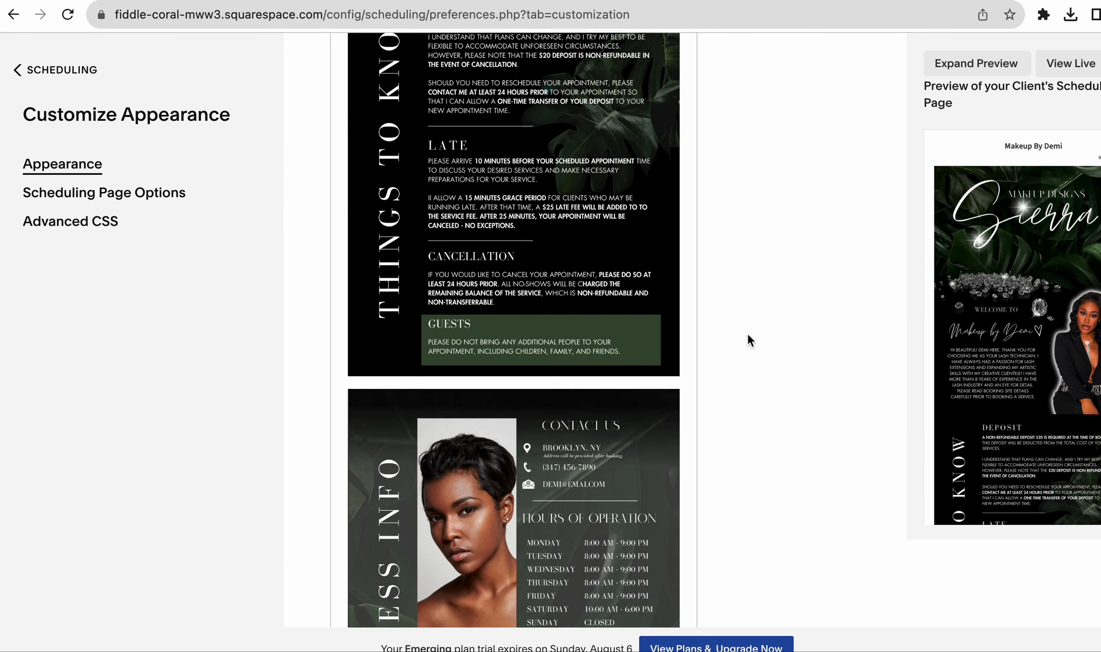
click(345, 327)
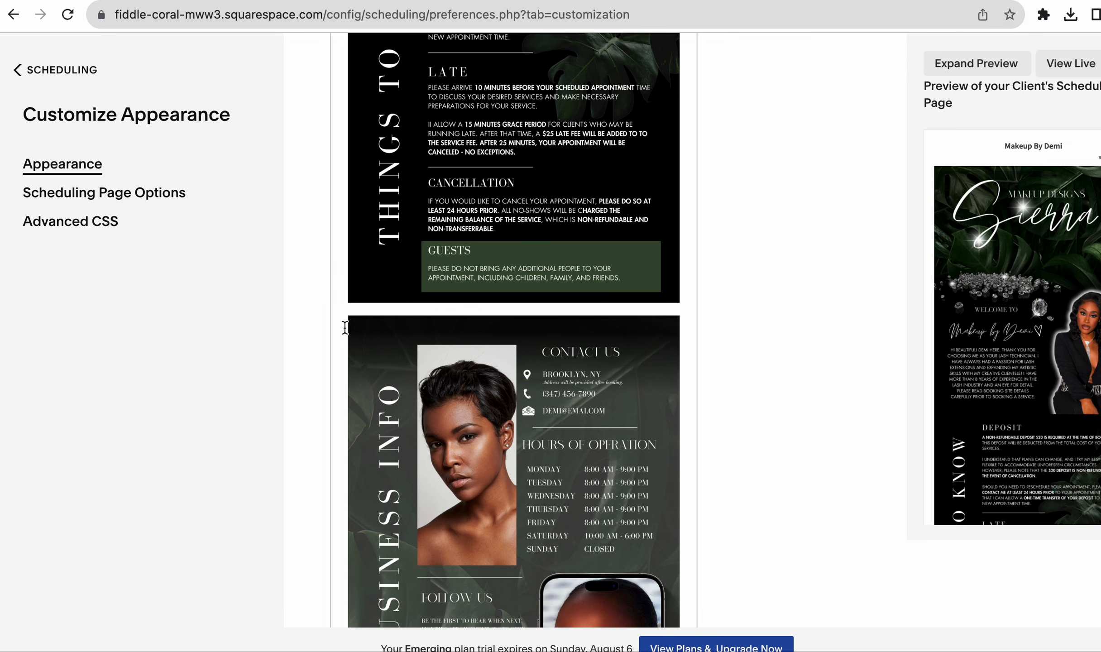
scroll(344, 327, up, 3)
- Insert the compressed Ready to Book banner from the compressed-images (3) folder below the Business Info banner
scroll(344, 328, down, 10)
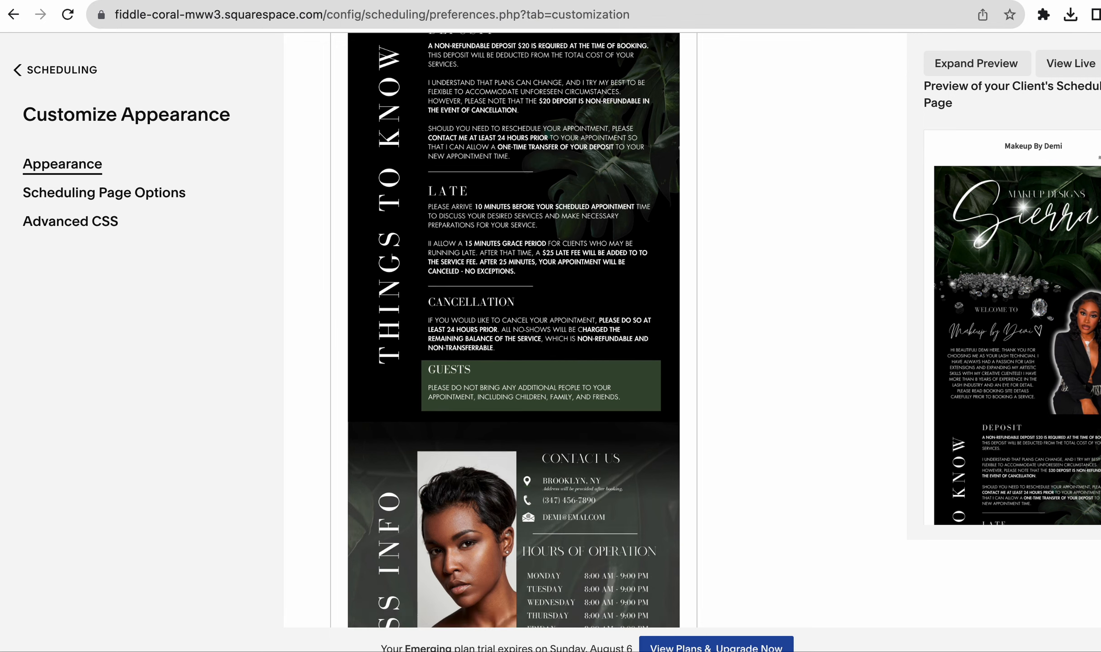
click(368, 377)
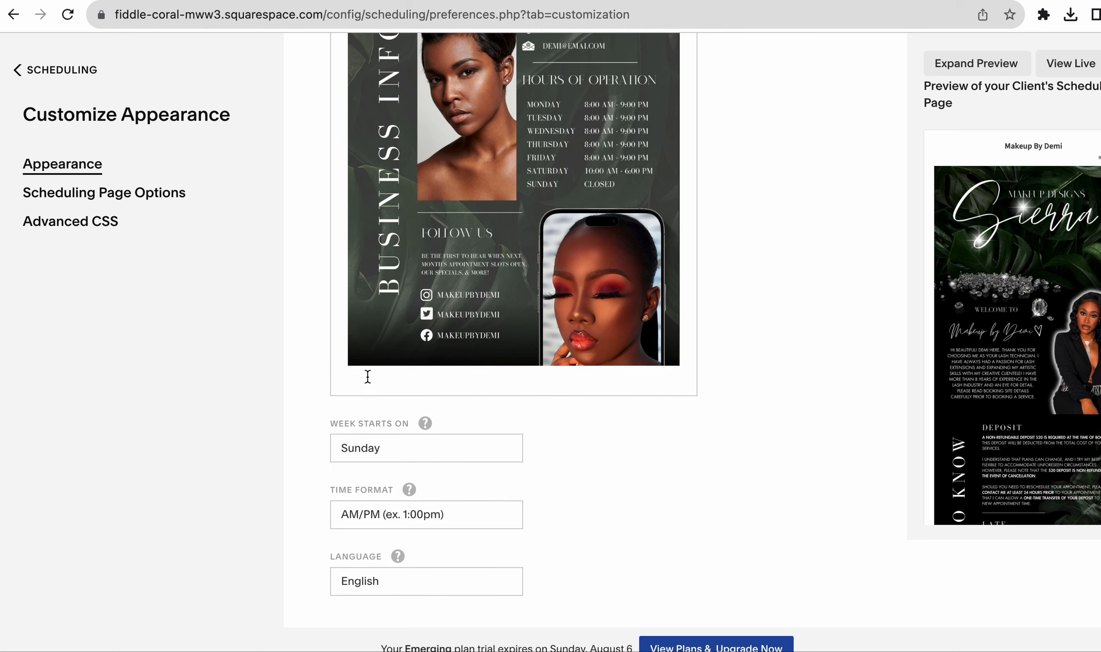
click(368, 376)
scroll(368, 377, up, 15)
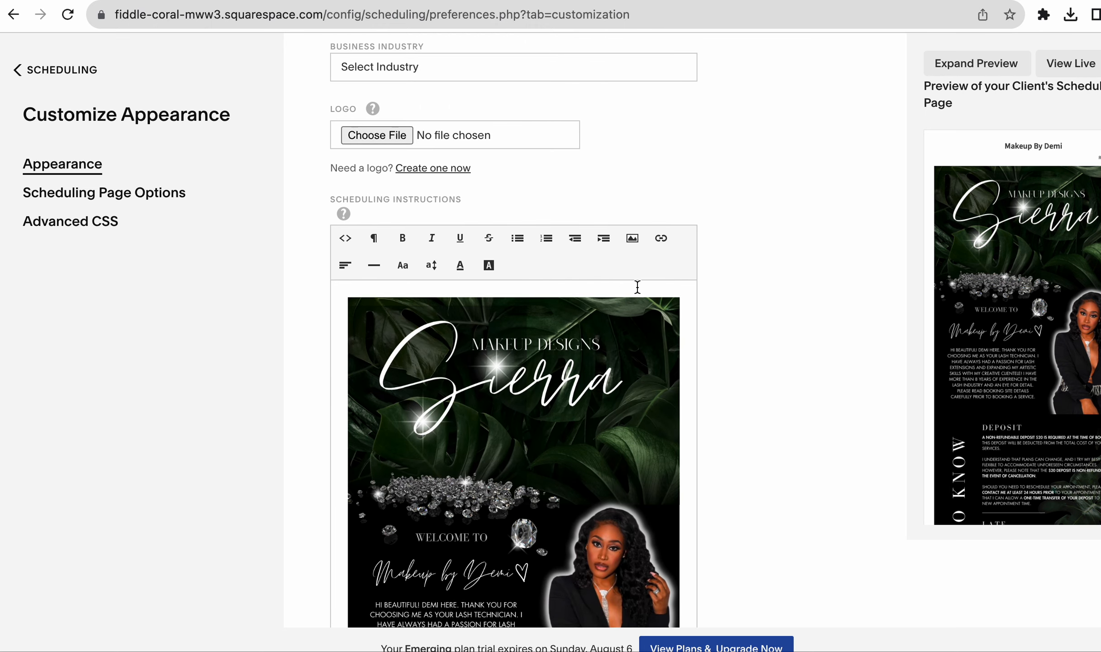
click(633, 239)
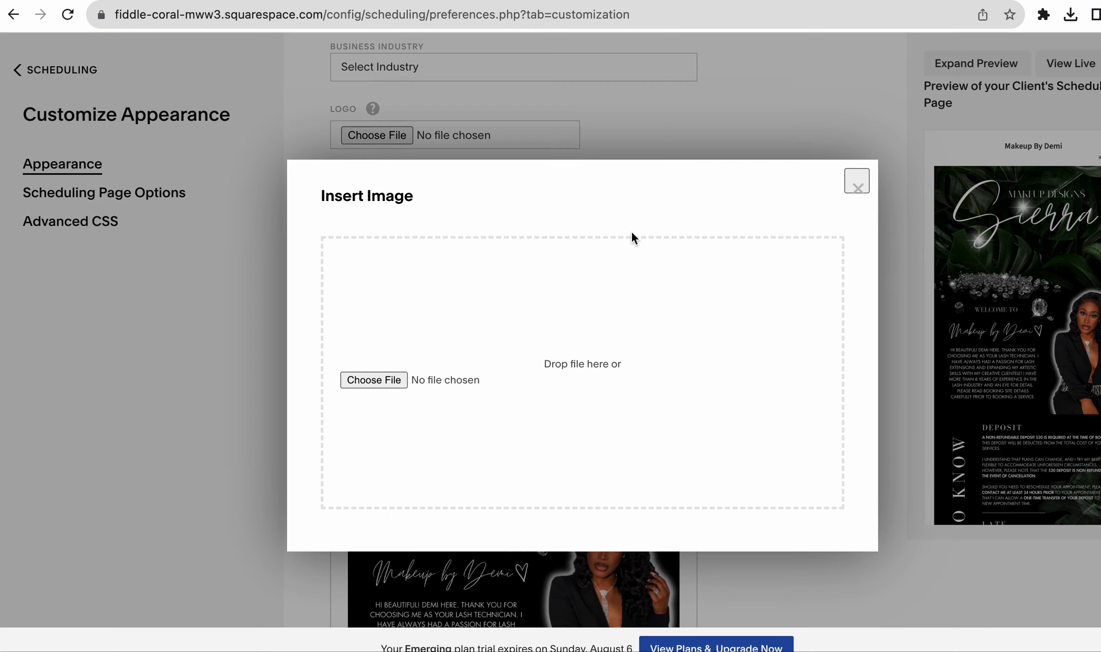
click(387, 380)
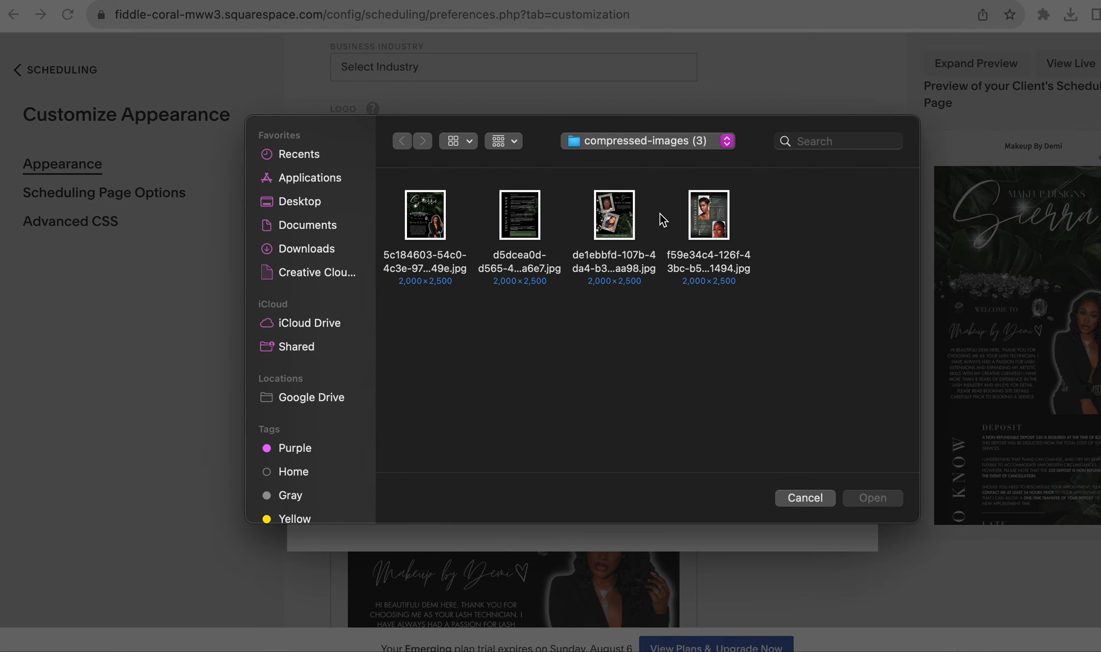
click(624, 218)
click(886, 501)
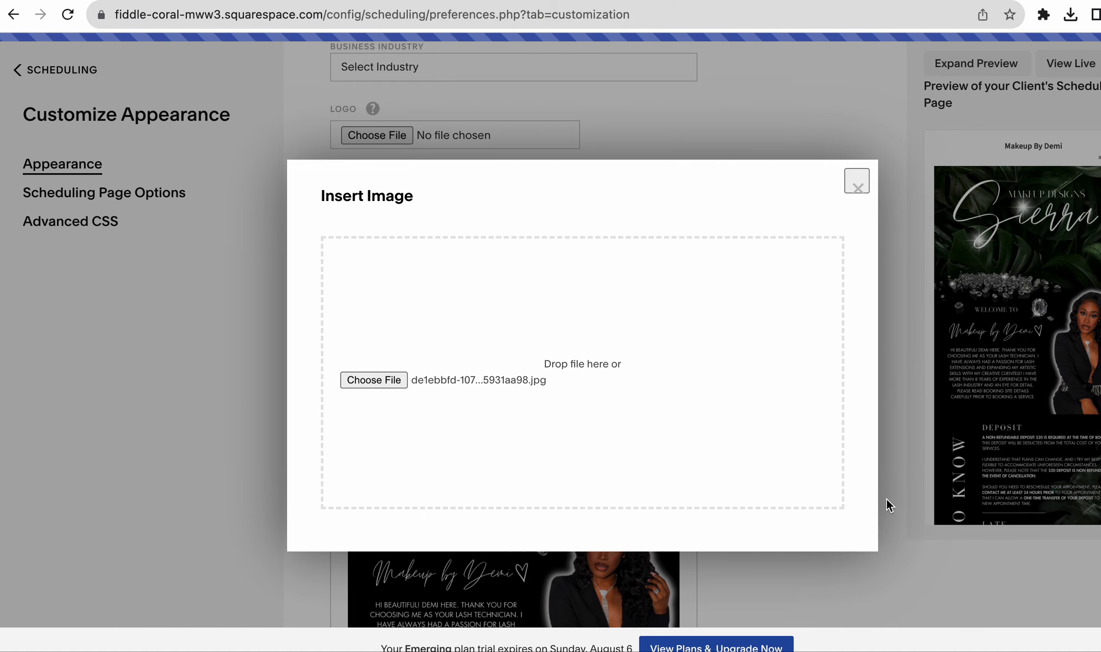
- Remove the gap between the Business Info banner and the Ready to Book banner so the two images join
scroll(625, 503, down, 10)
scroll(625, 504, down, 10)
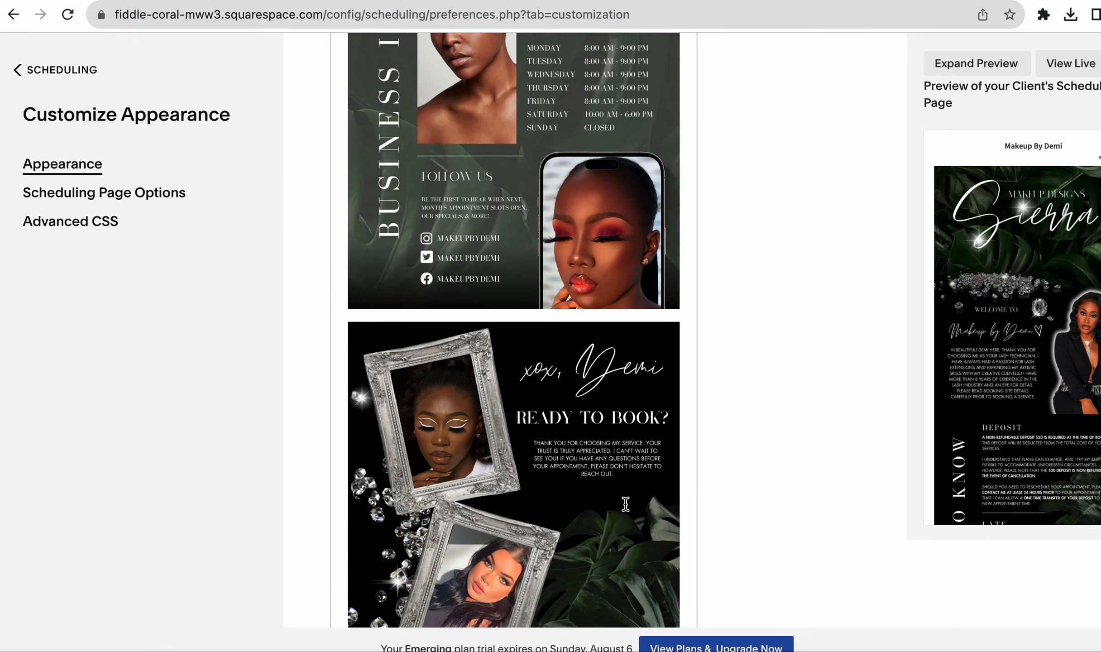
scroll(358, 238, up, 3)
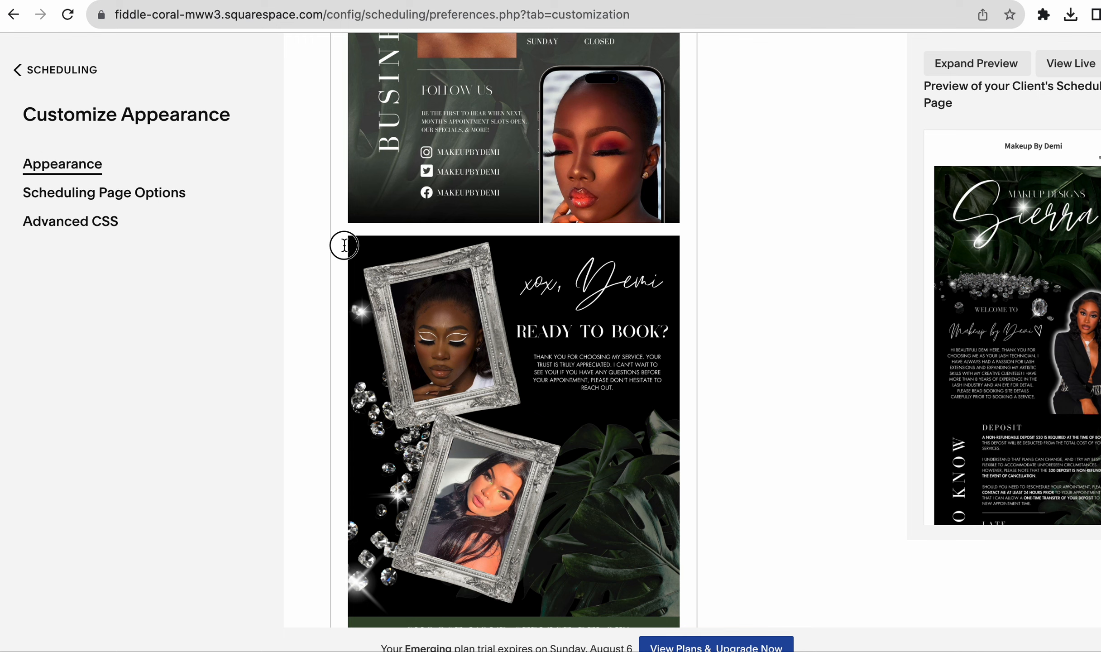
scroll(339, 238, up, 5)
scroll(487, 242, down, 8)
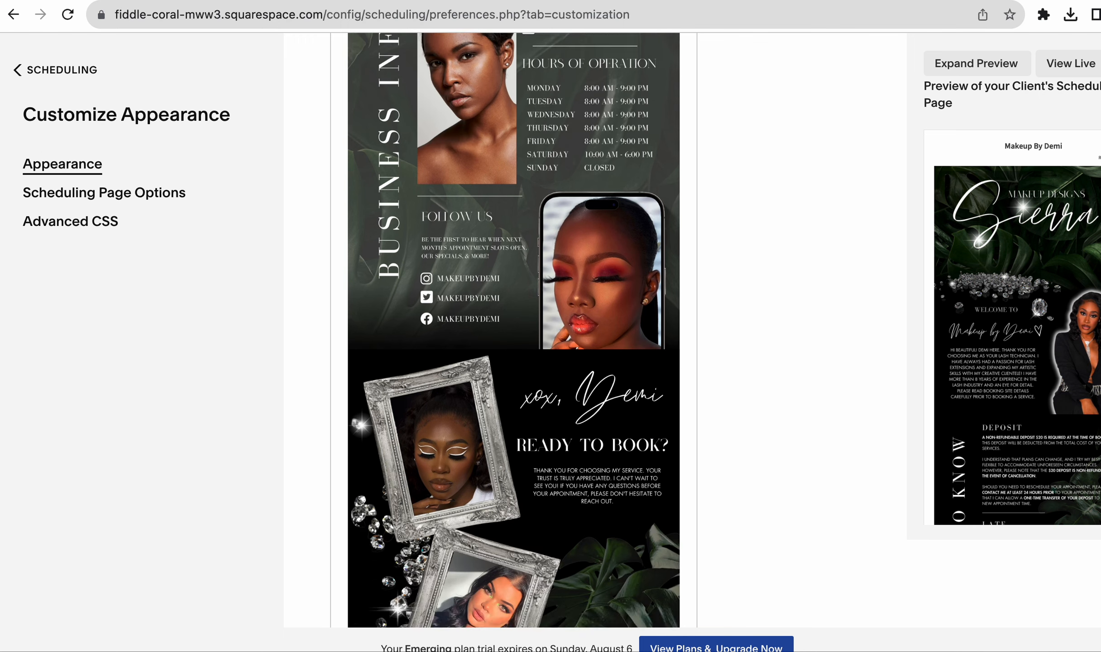
- Check the four stacked banners in the Scheduling Instructions and save the appearance changes
scroll(487, 242, up, 2)
scroll(487, 242, up, 20)
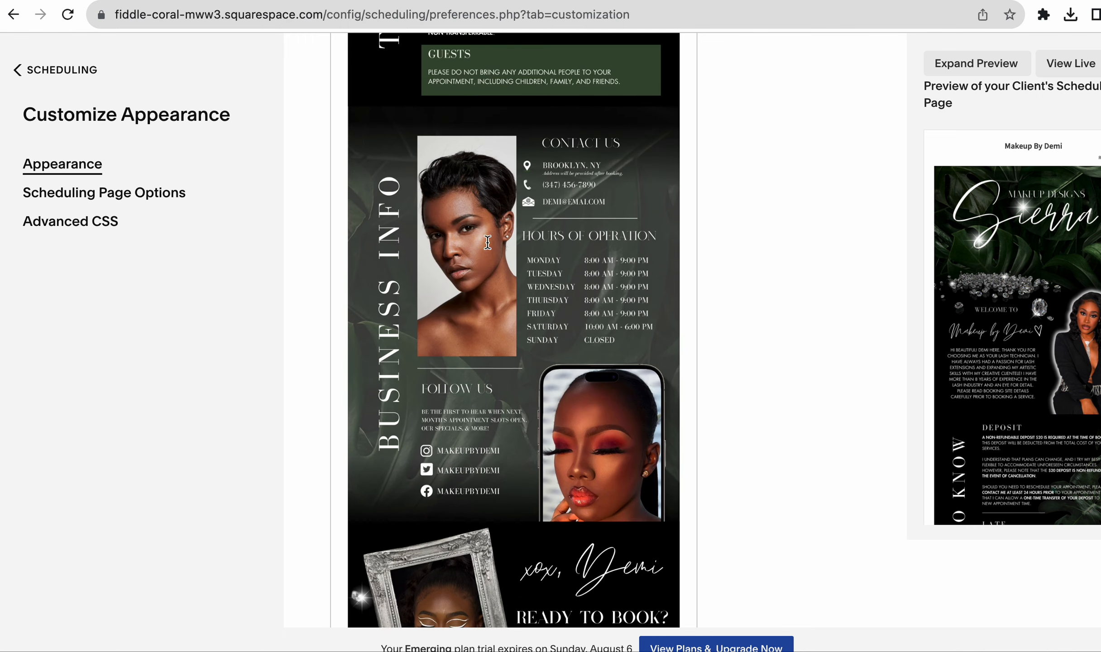
scroll(487, 242, up, 4)
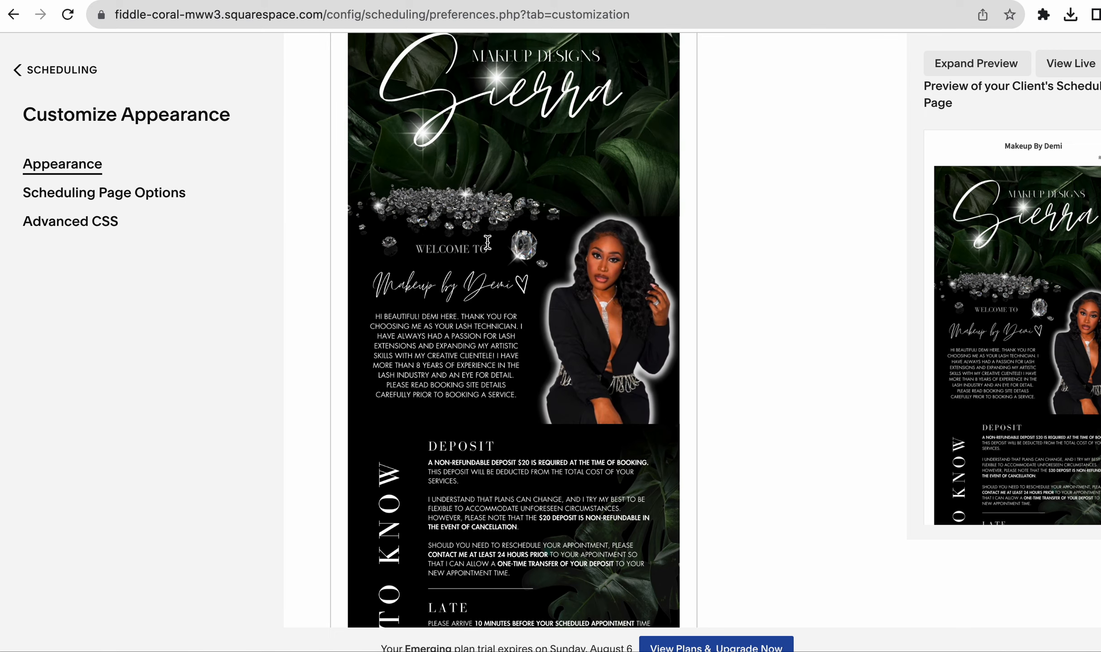
scroll(487, 242, down, 12)
scroll(487, 242, down, 15)
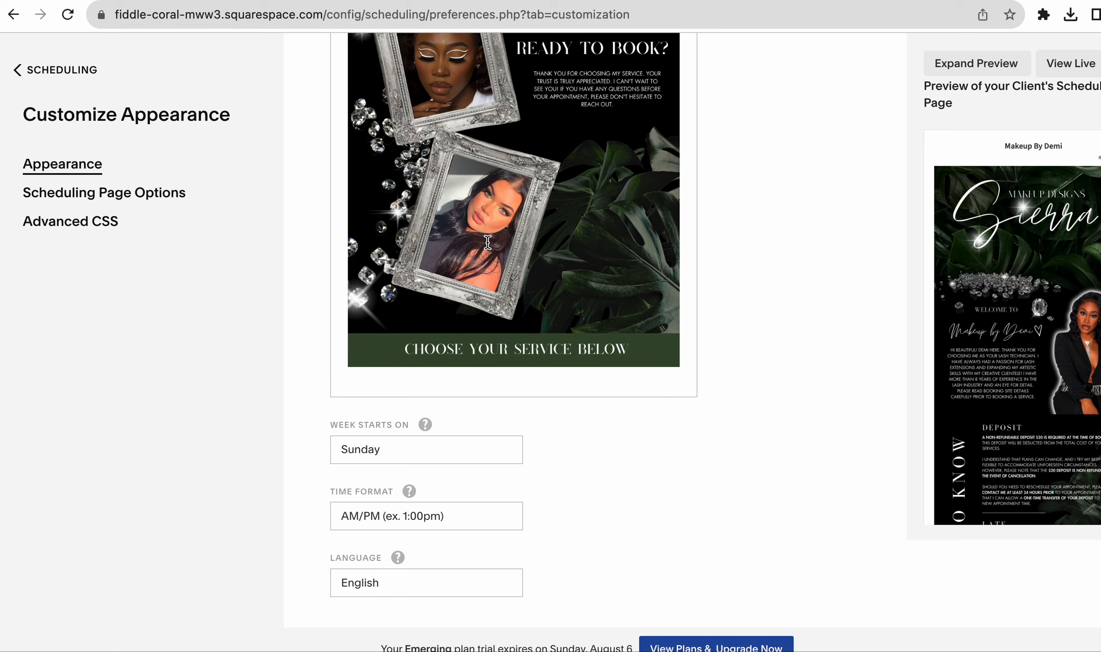
scroll(488, 242, down, 5)
scroll(486, 240, down, 1)
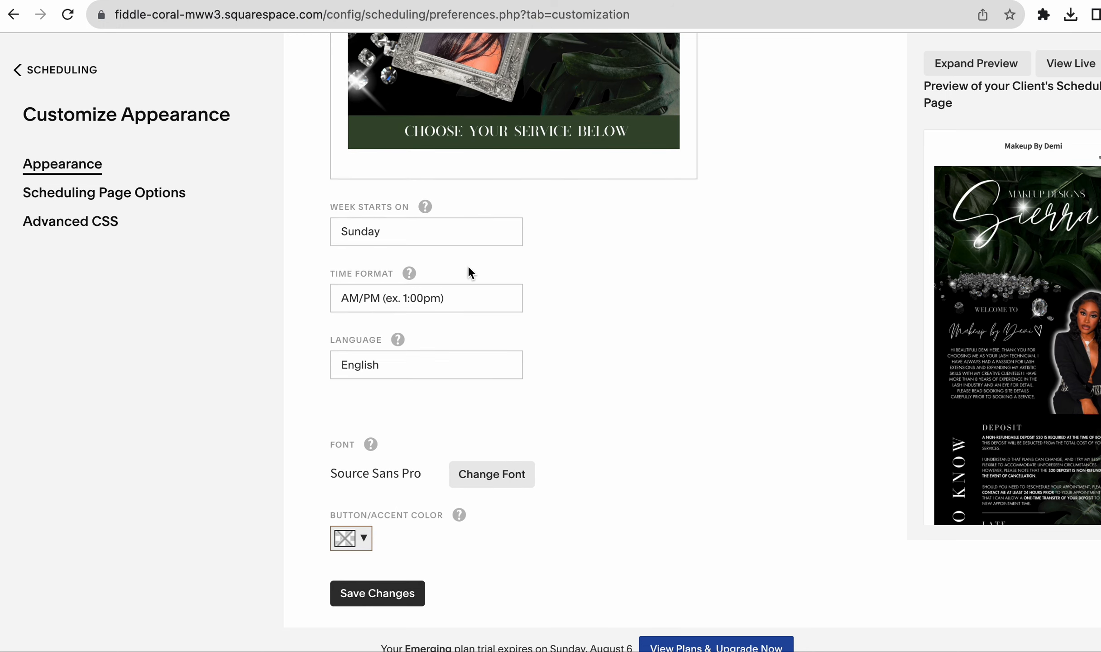
click(389, 599)
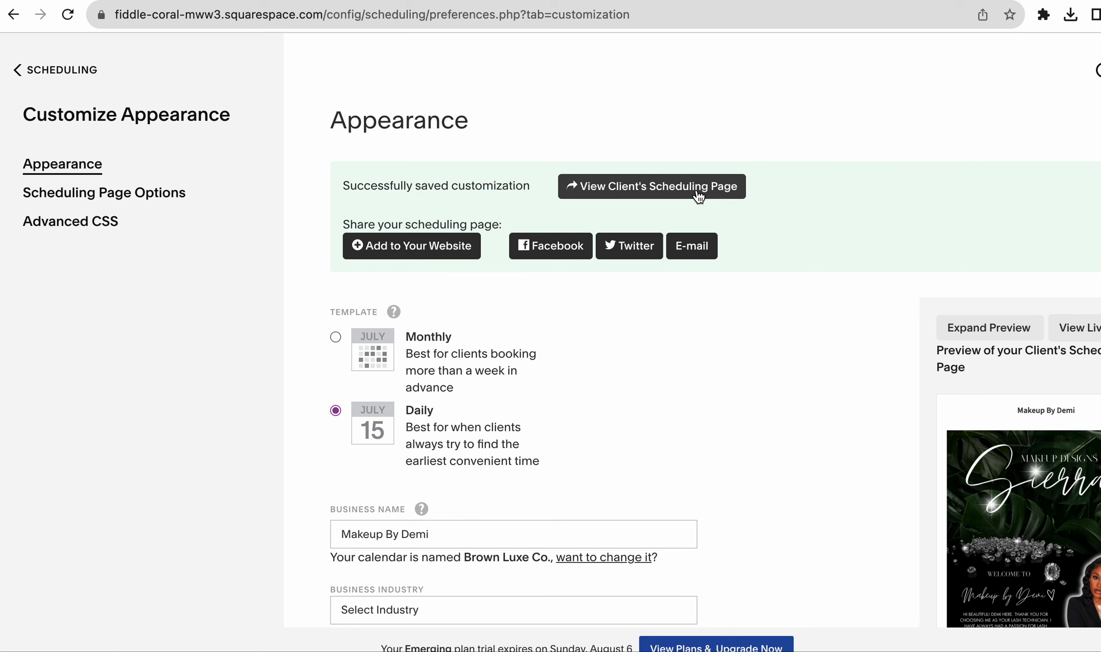
- Open the client's scheduling page and examine the four banners from the cover down to the appointment selection
click(625, 182)
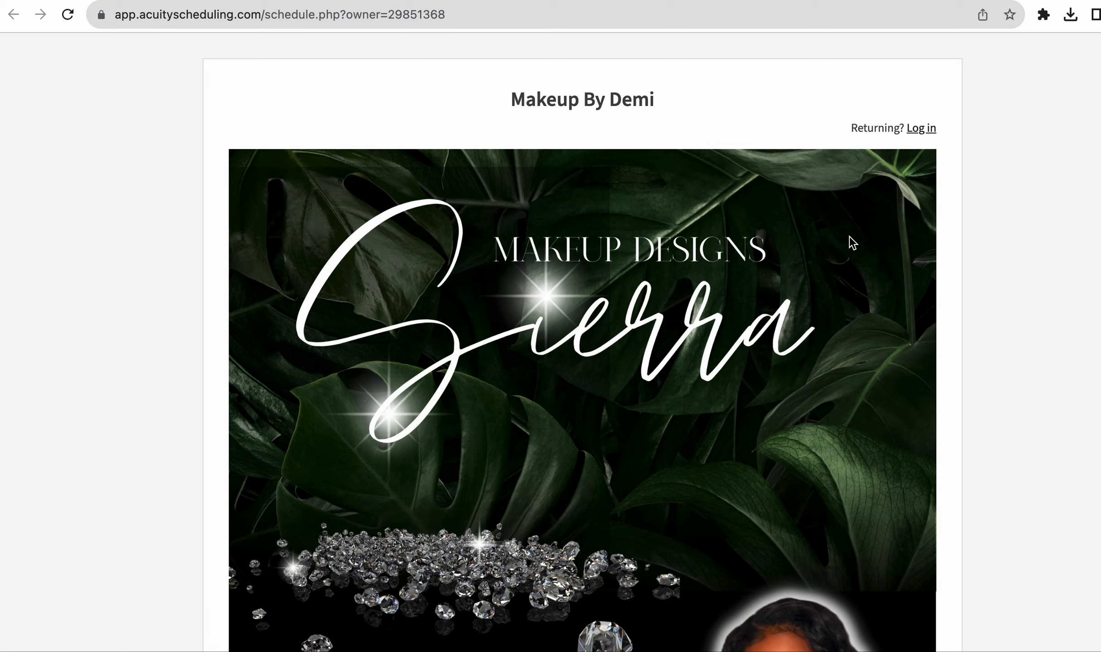
scroll(850, 237, down, 8)
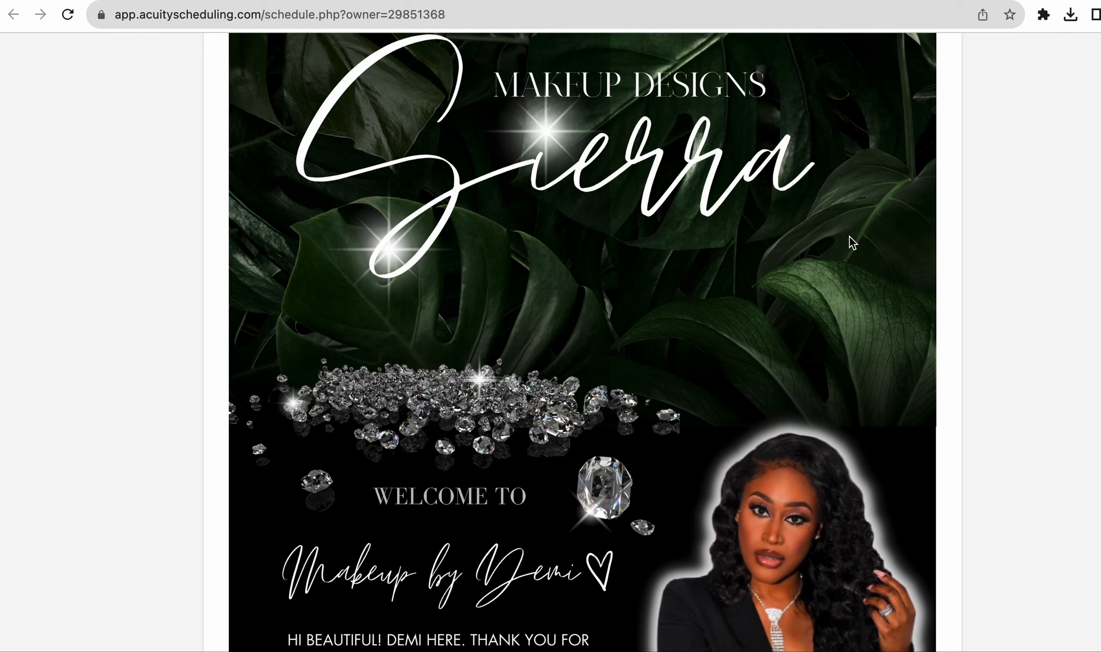
scroll(850, 240, down, 13)
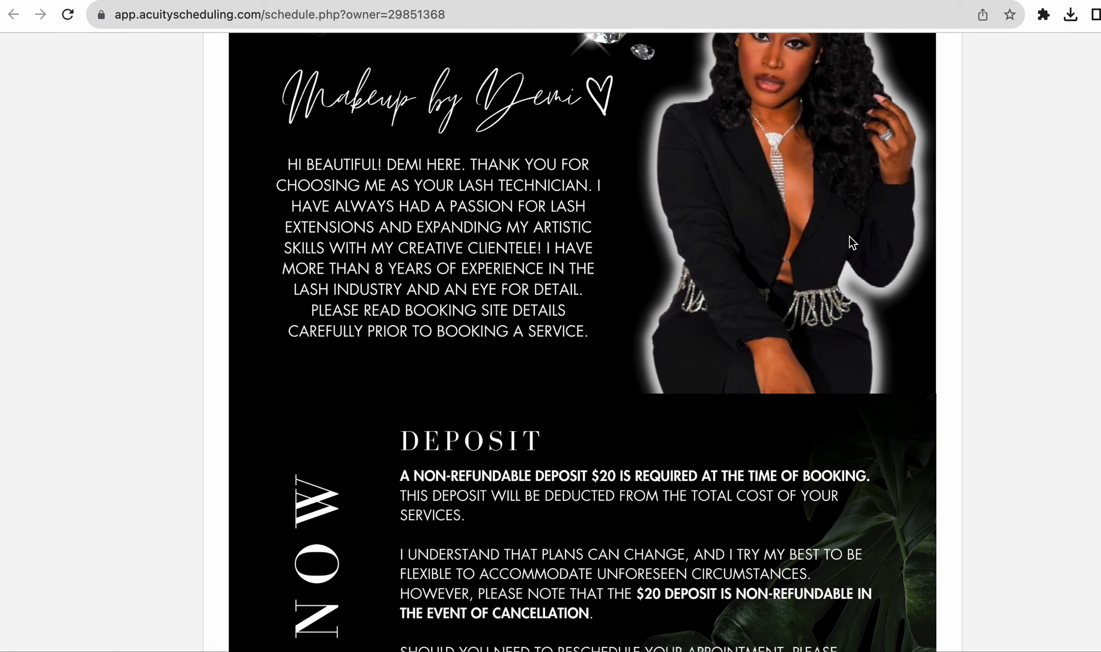
scroll(851, 242, down, 18)
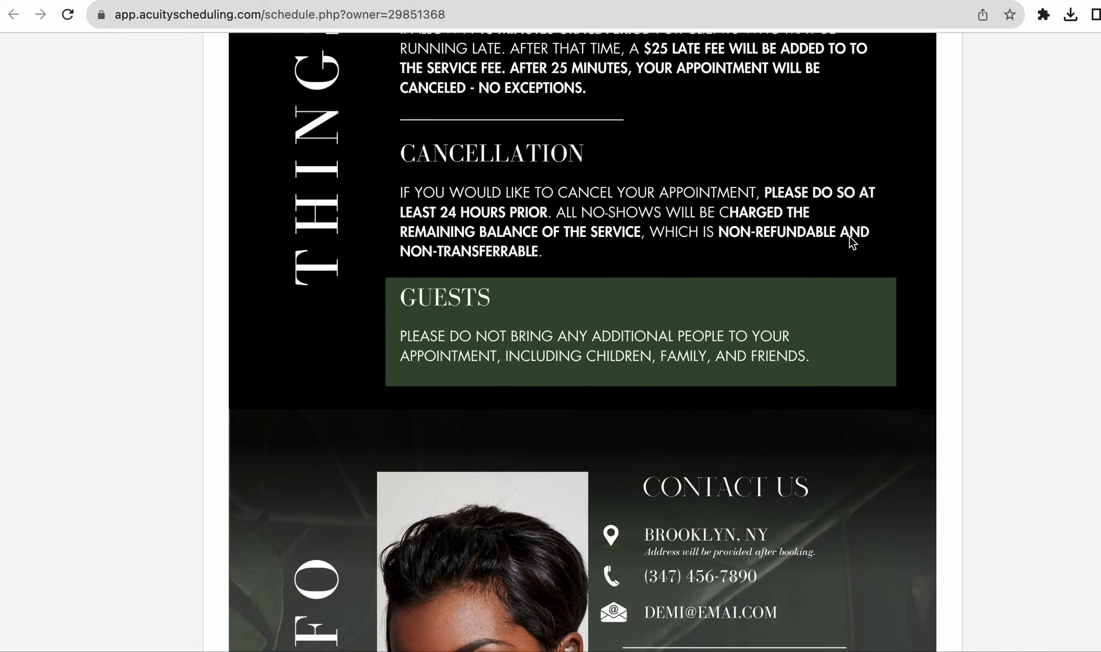
scroll(849, 237, down, 20)
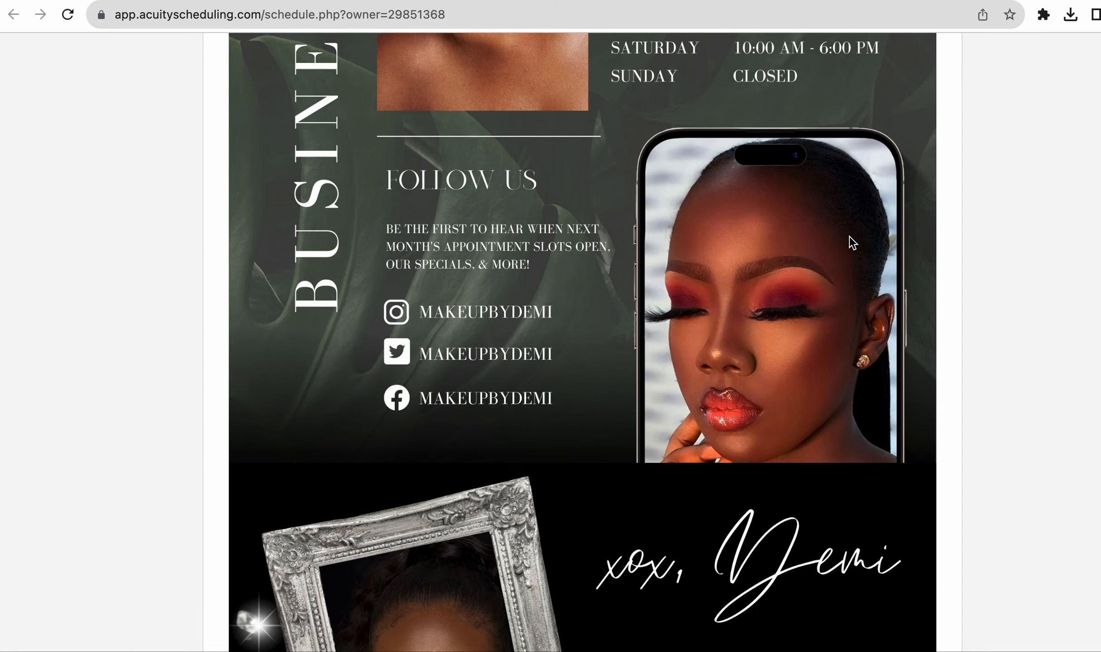
scroll(851, 242, down, 7)
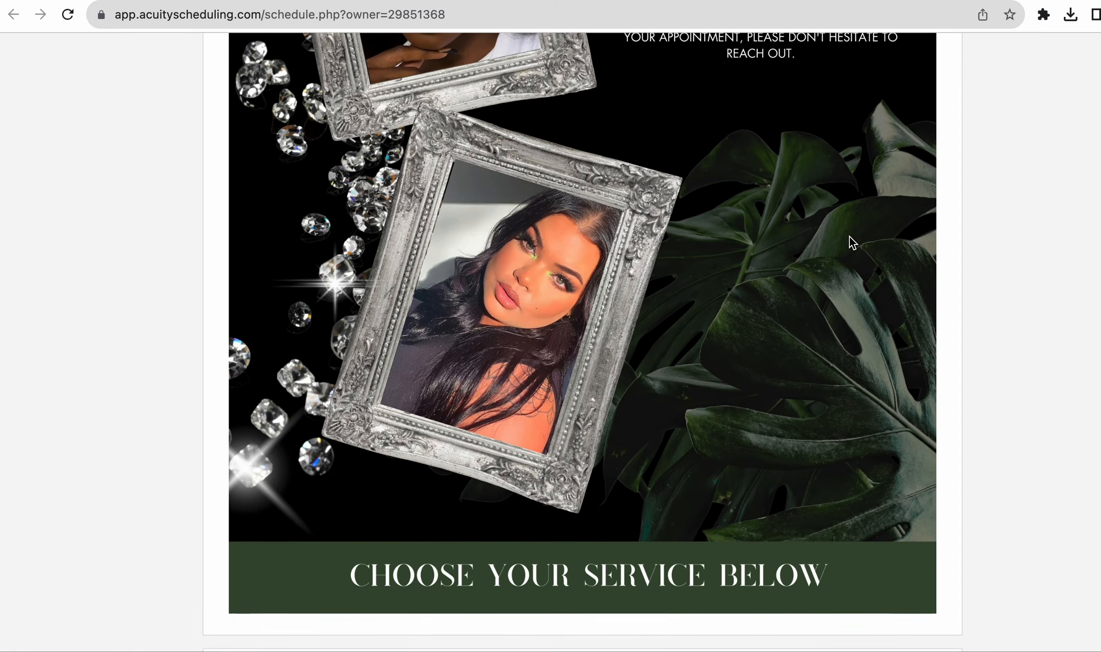
scroll(852, 243, down, 1)
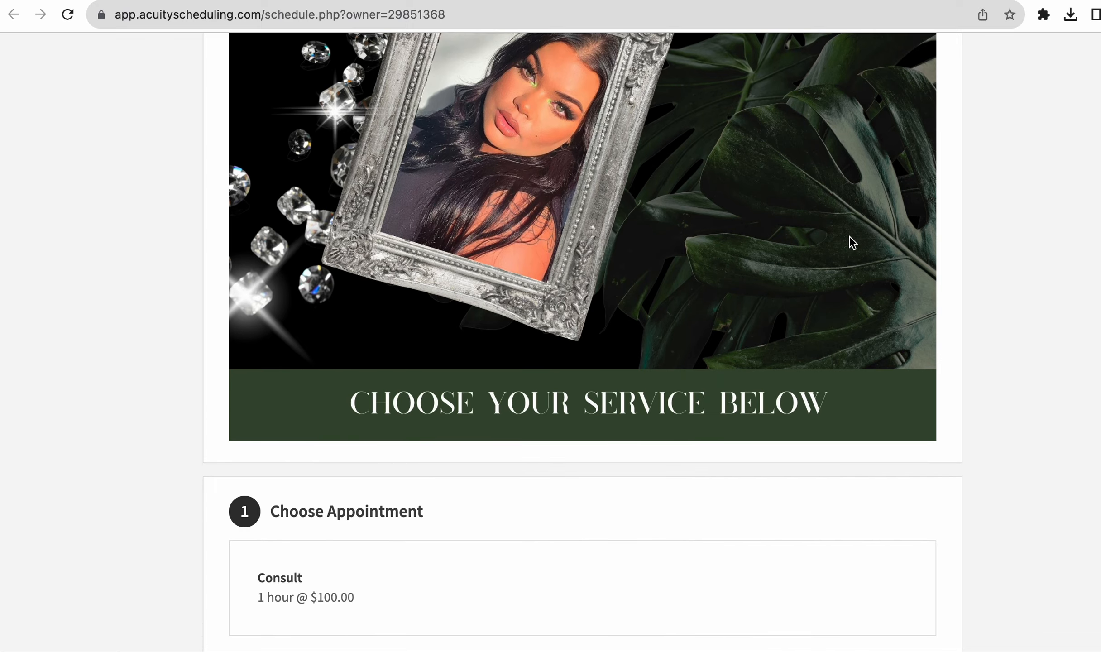
scroll(852, 243, up, 20)
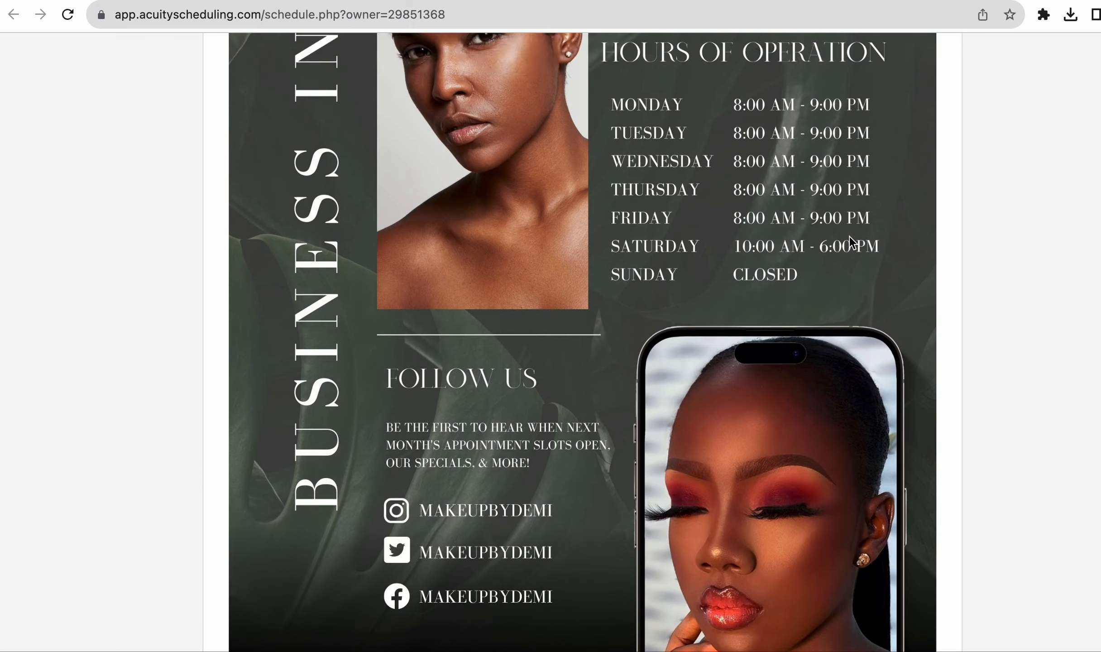
scroll(853, 243, up, 20)
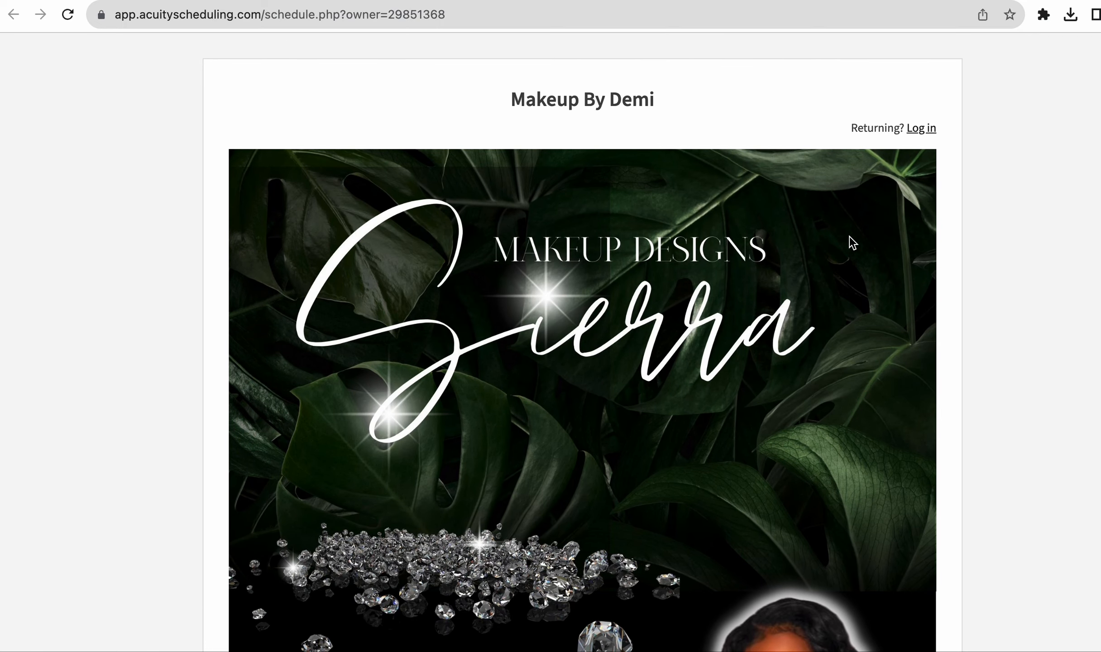
- Switch to the Canva banner design, dismiss the completed download notice and look through the banner pages
key(ctrl+Up)
click(861, 327)
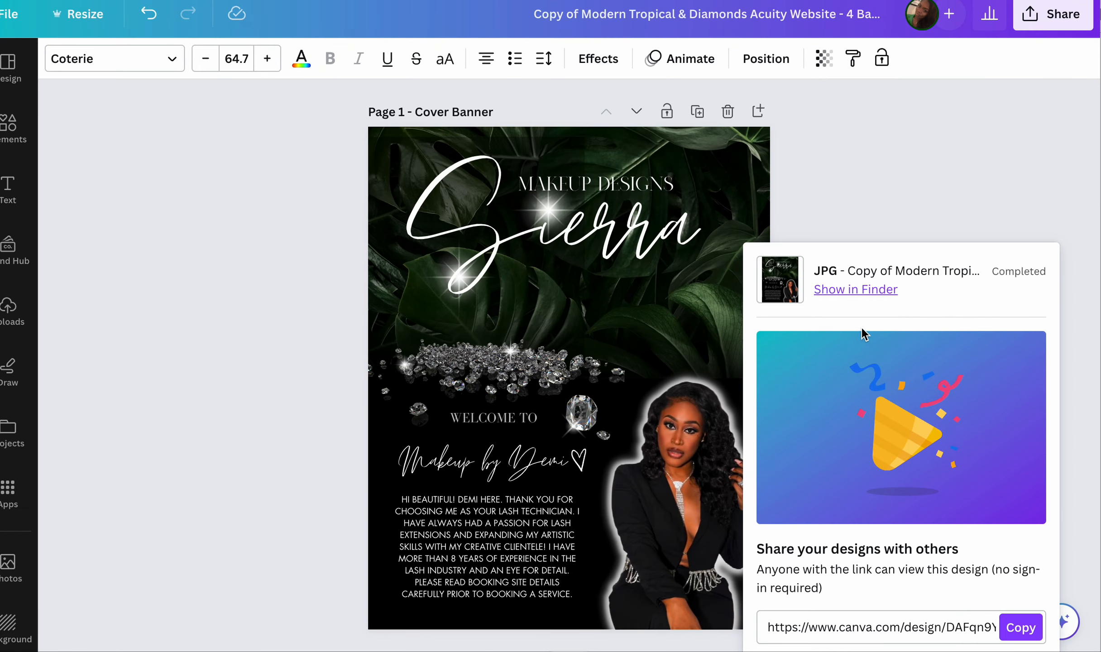
click(842, 188)
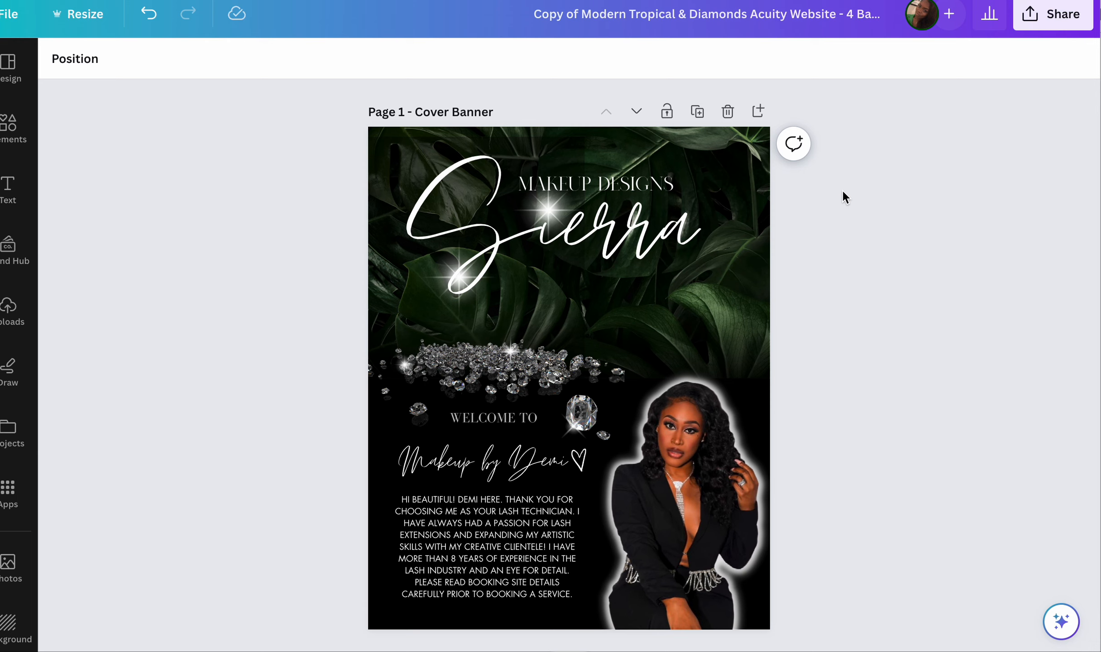
scroll(843, 191, down, 15)
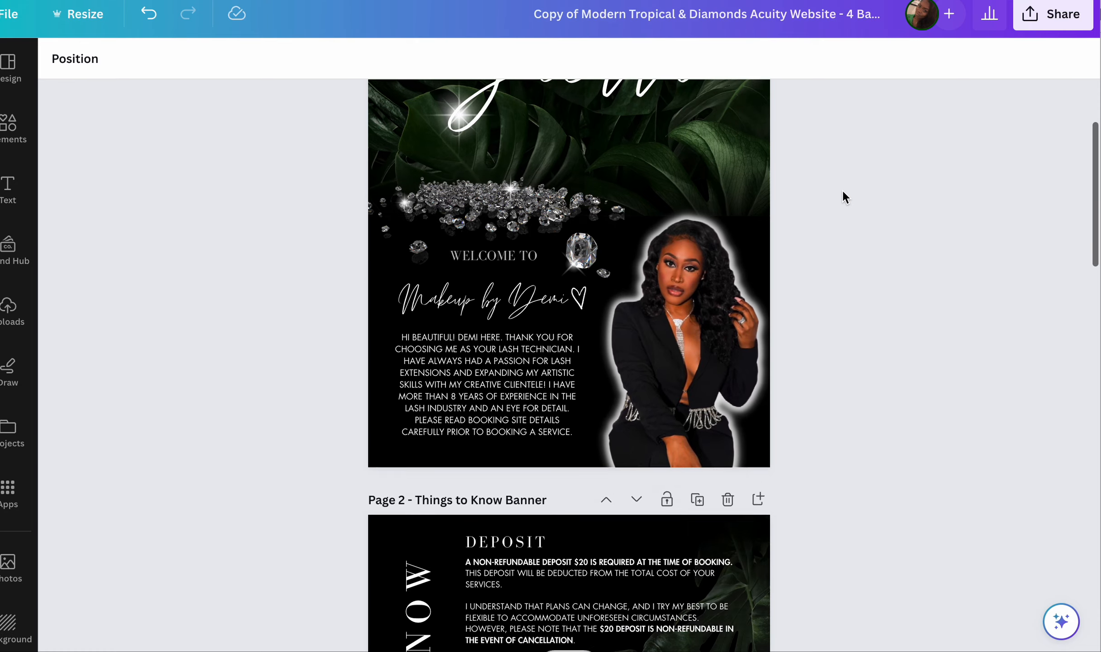
scroll(839, 325, down, 3)
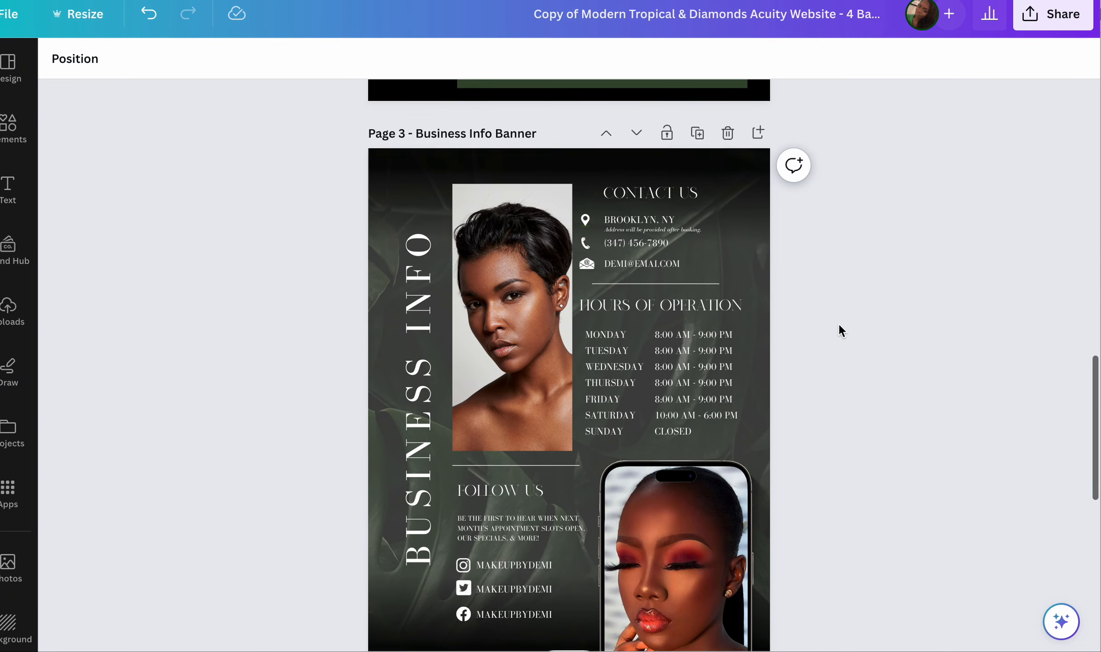